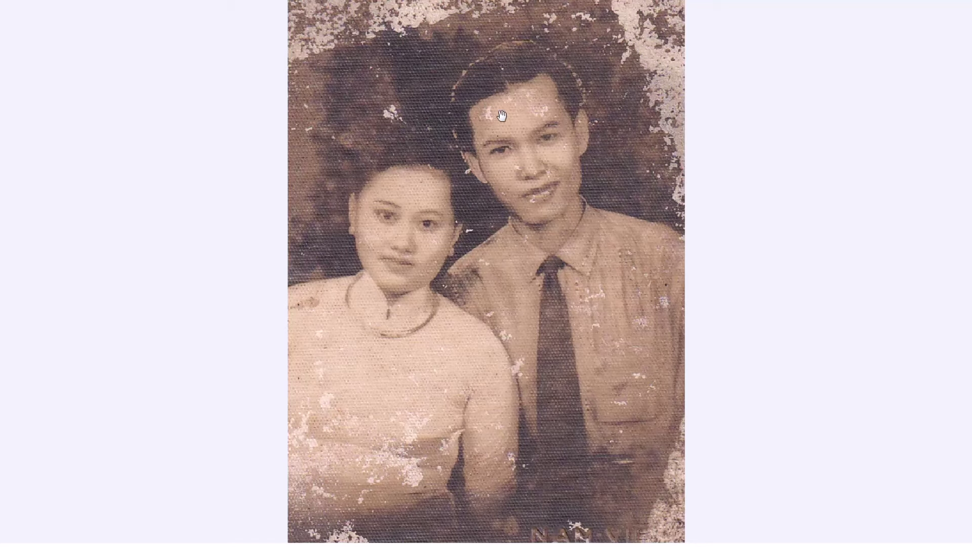
Step: Leave the full-screen slideshow and return to the damaged couple portrait
key(Escape)
scroll(504, 172, up, 3)
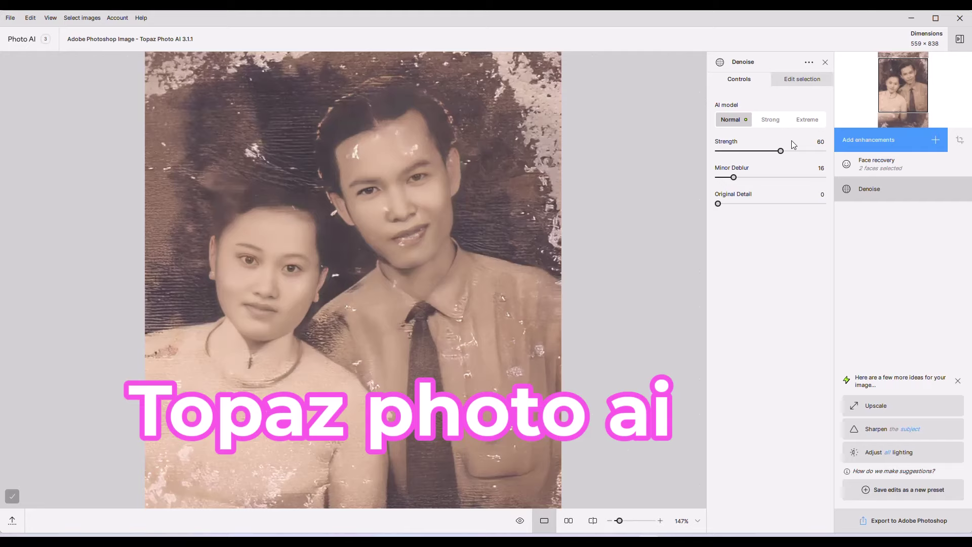
Step: Compare original and enhanced faces side by side, then export the result to Photoshop
click(569, 520)
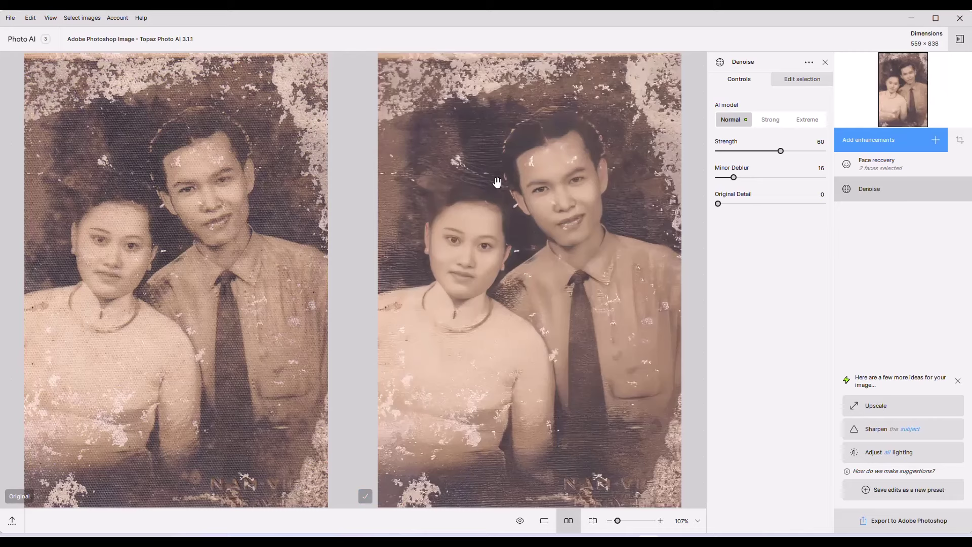
scroll(496, 182, up, 5)
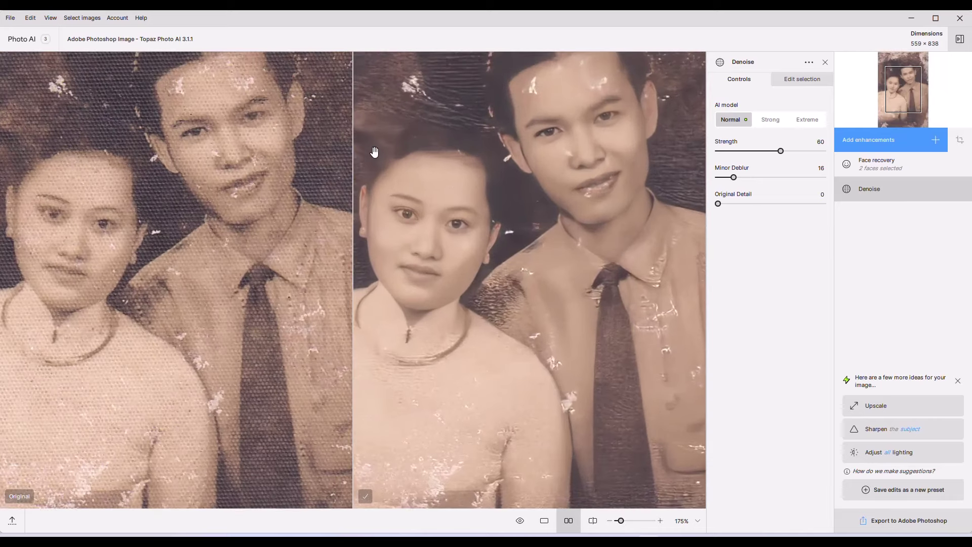
scroll(474, 177, down, 3)
scroll(484, 188, down, 2)
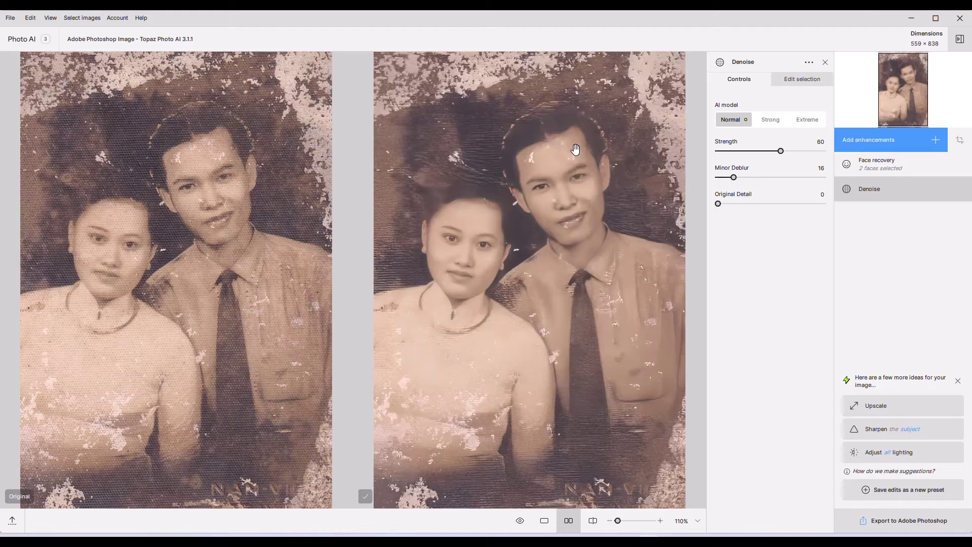
scroll(575, 148, up, 5)
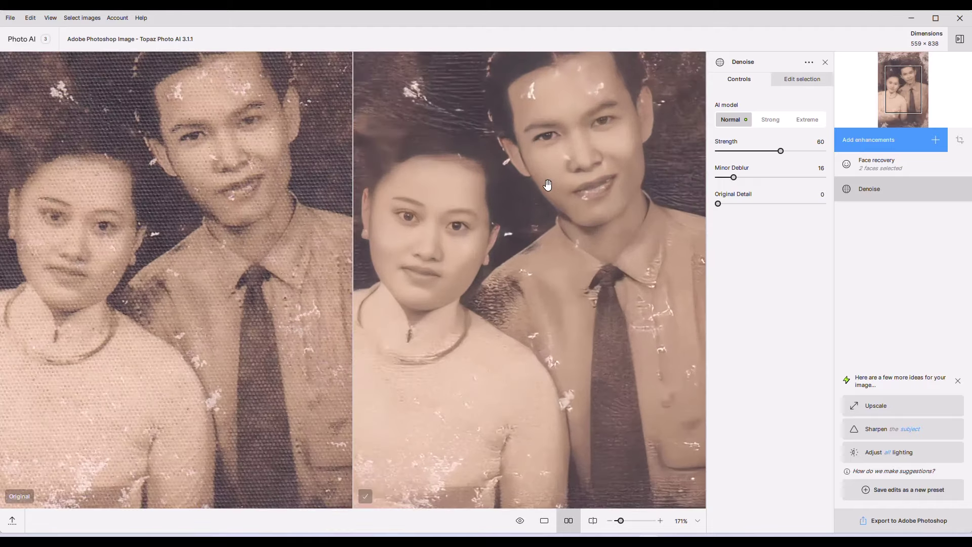
click(899, 521)
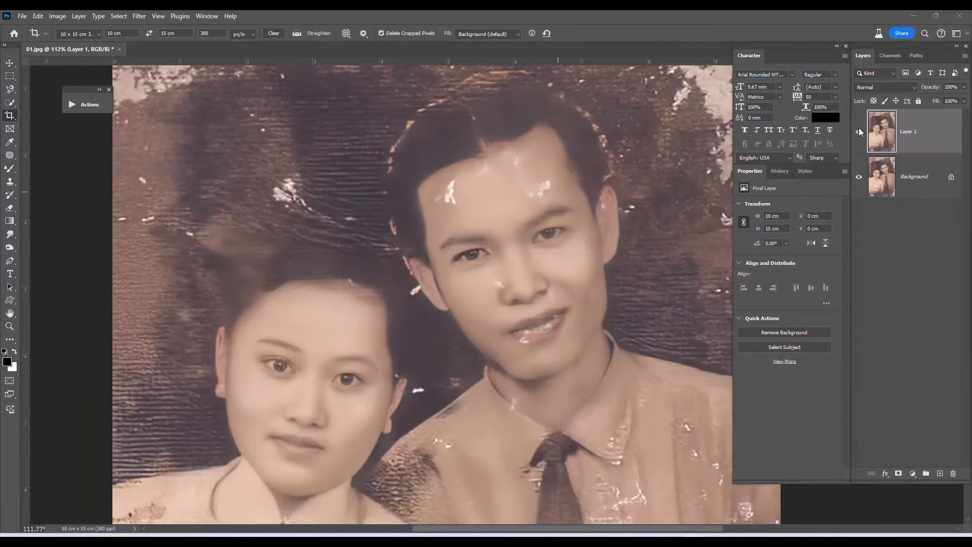
Step: Toggle the enhanced layer on and off to compare it with the original
click(859, 132)
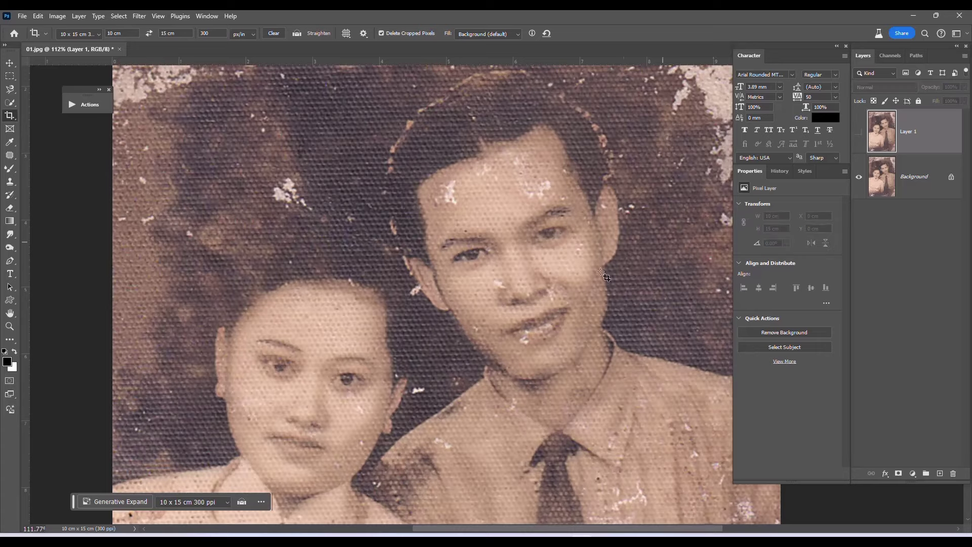
scroll(603, 274, up, 3)
click(858, 133)
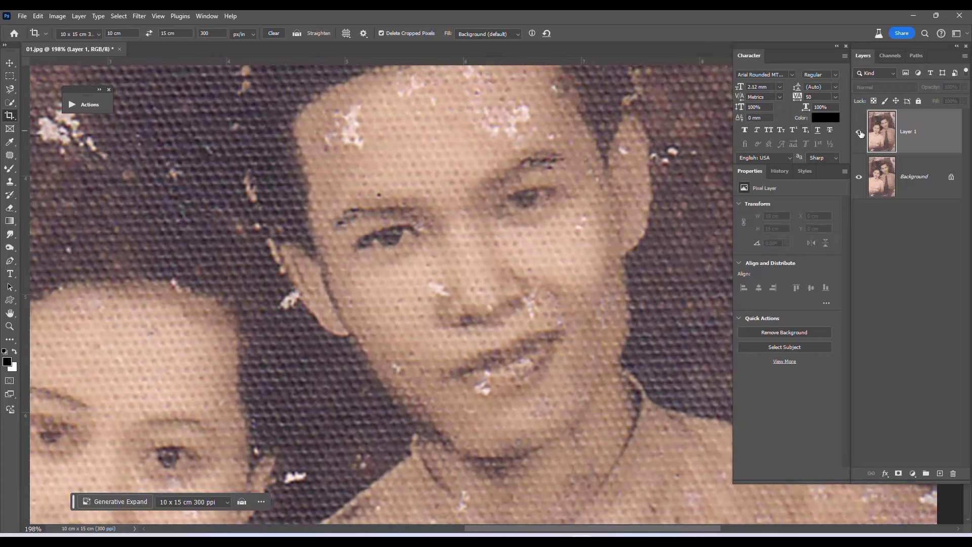
click(859, 133)
click(858, 133)
scroll(540, 246, down, 2)
scroll(540, 246, down, 3)
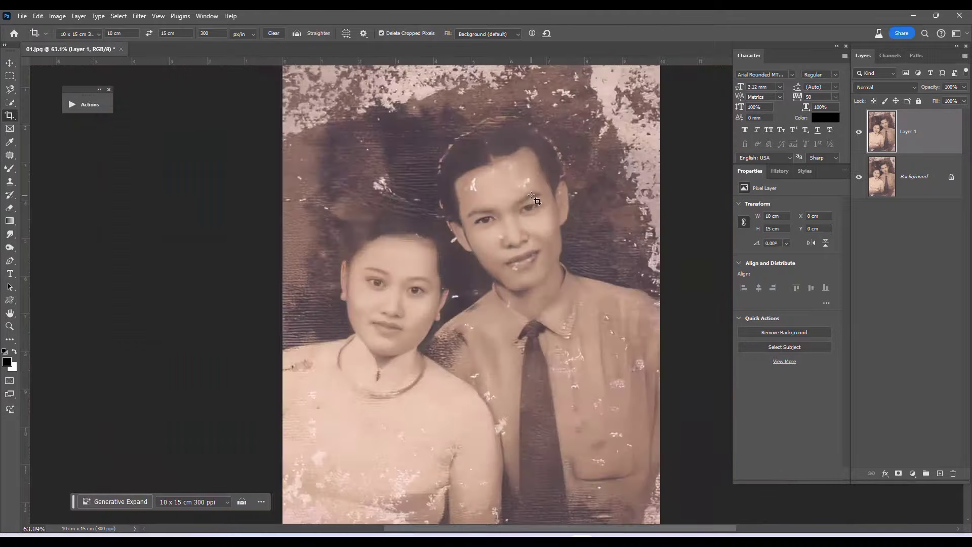
scroll(557, 212, down, 2)
scroll(568, 195, up, 2)
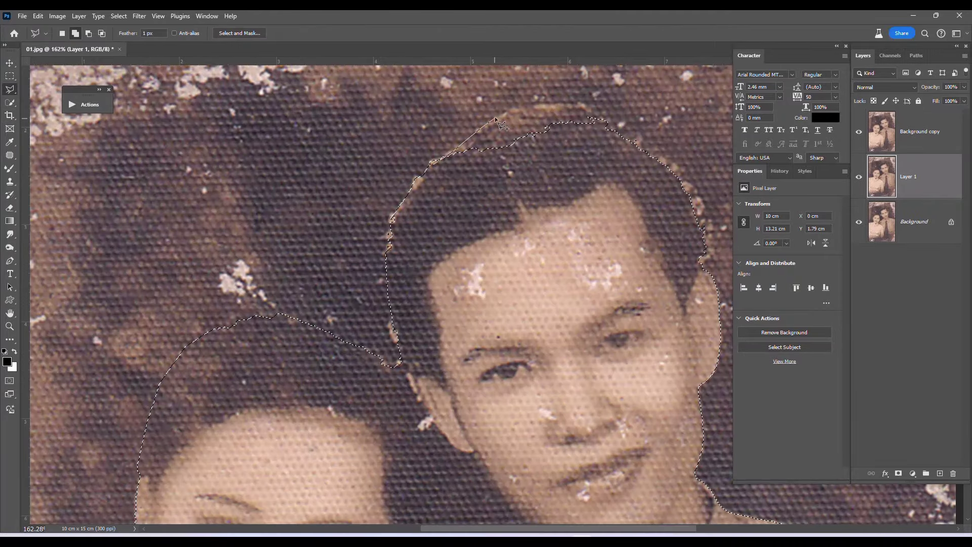
Step: Outline both heads with the Polygonal Lasso
click(519, 104)
click(580, 100)
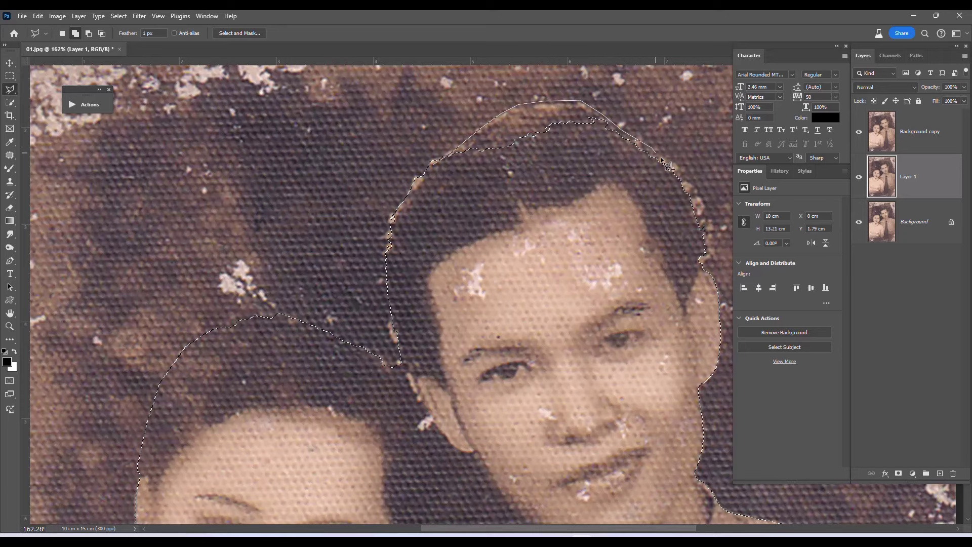
click(703, 259)
click(644, 290)
click(449, 285)
click(394, 279)
click(396, 248)
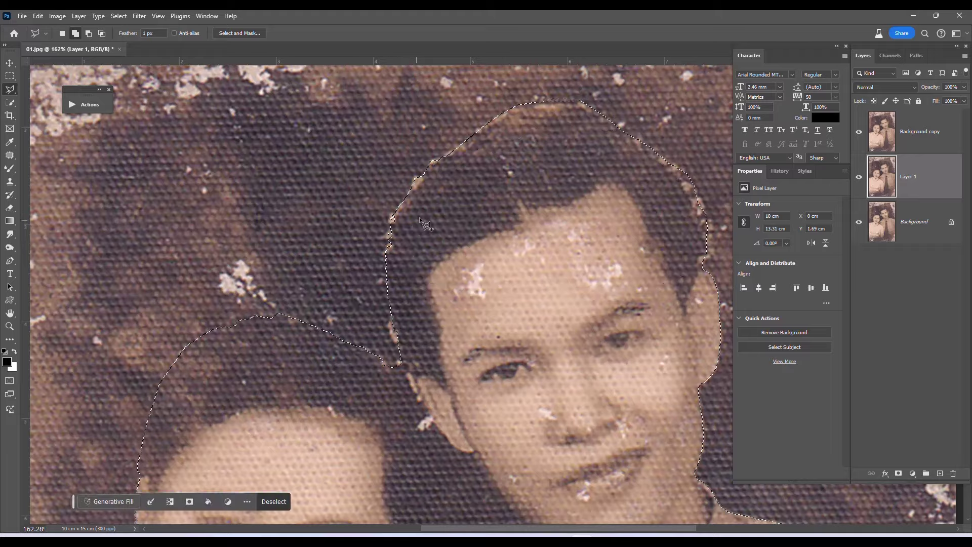
scroll(575, 342, down, 1)
scroll(575, 343, down, 1)
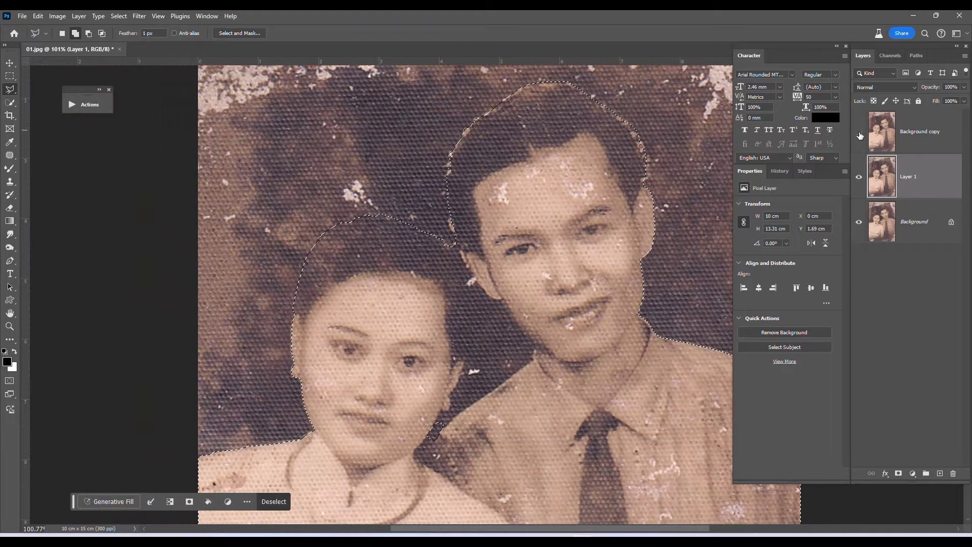
Step: Toggle the Background copy layer's visibility to check the selection against both versions
click(859, 132)
click(860, 133)
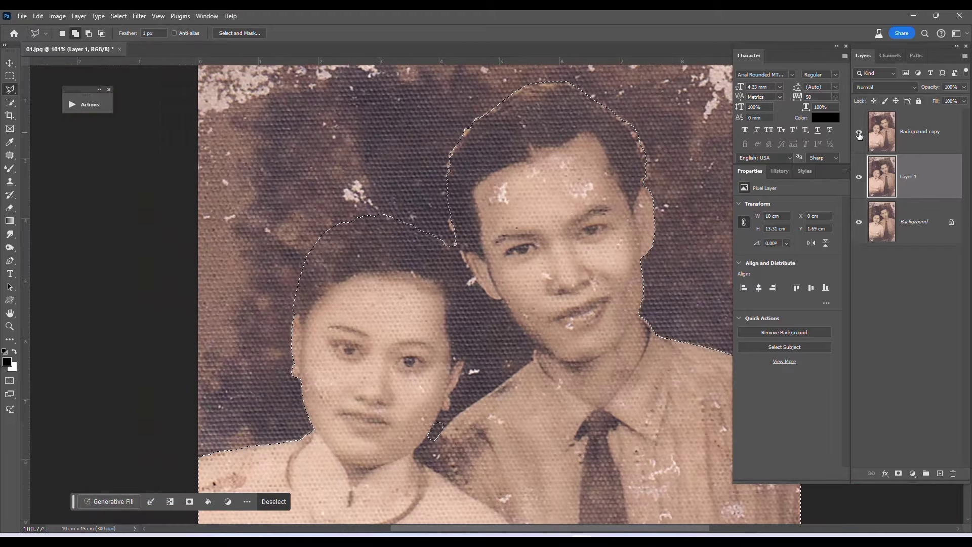
click(859, 133)
scroll(455, 237, up, 1)
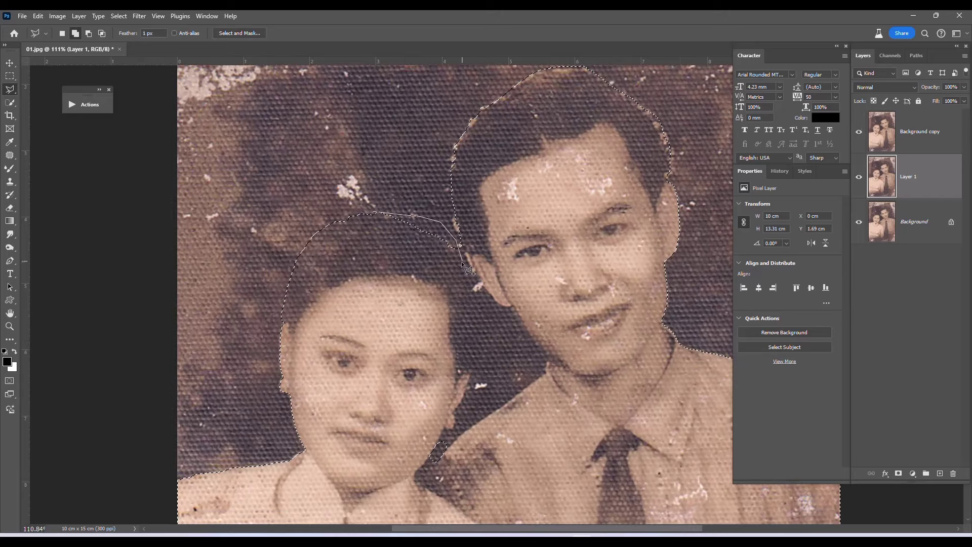
scroll(459, 212, down, 2)
scroll(471, 284, up, 1)
scroll(486, 344, up, 2)
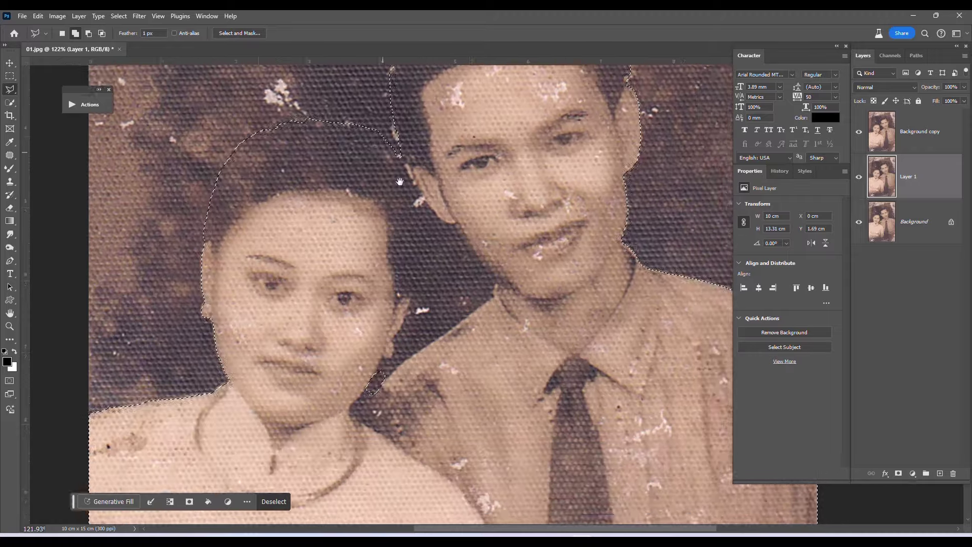
scroll(446, 385, up, 1)
scroll(557, 197, down, 2)
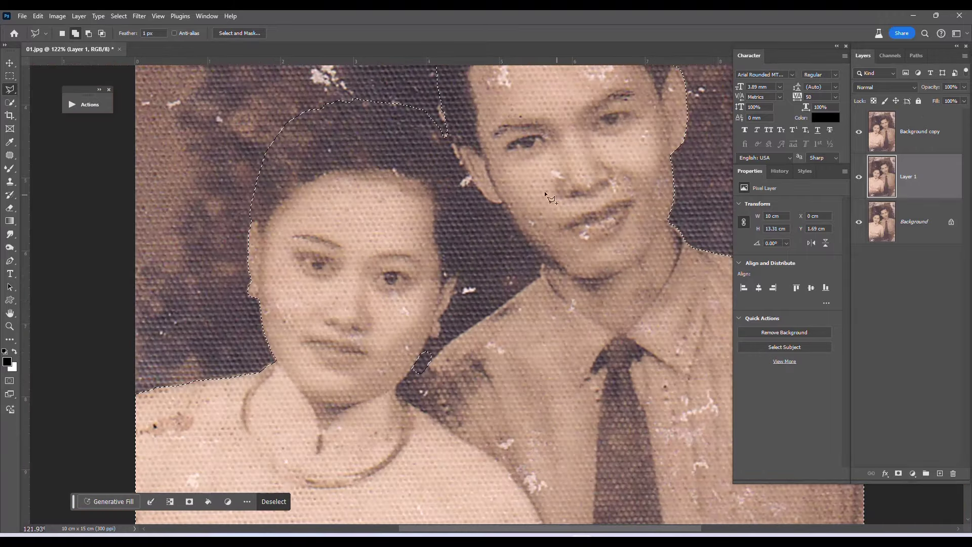
scroll(427, 312, down, 1)
scroll(422, 310, down, 1)
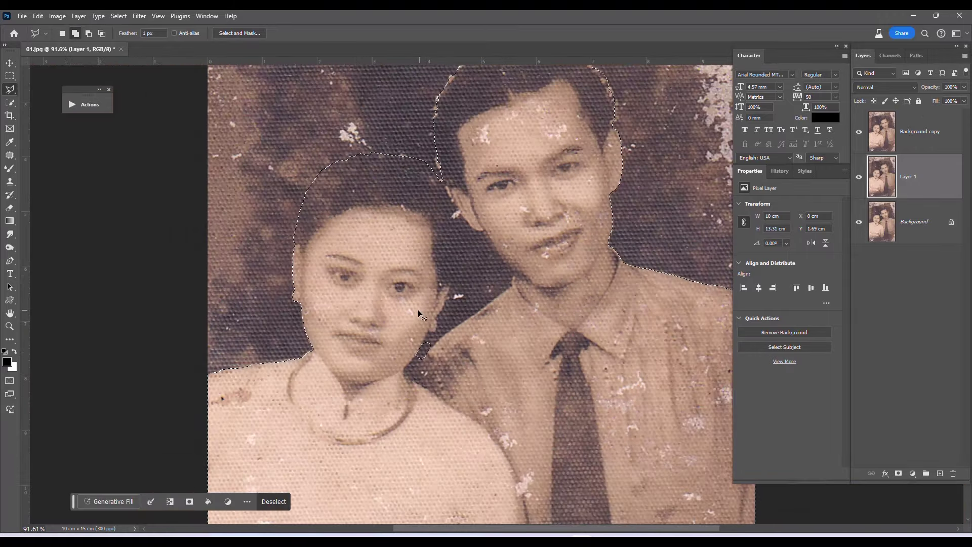
Step: Add the shoulder area to the selection and feather its edge
click(406, 310)
click(397, 397)
click(468, 390)
click(467, 338)
double_click(437, 302)
scroll(427, 298, down, 3)
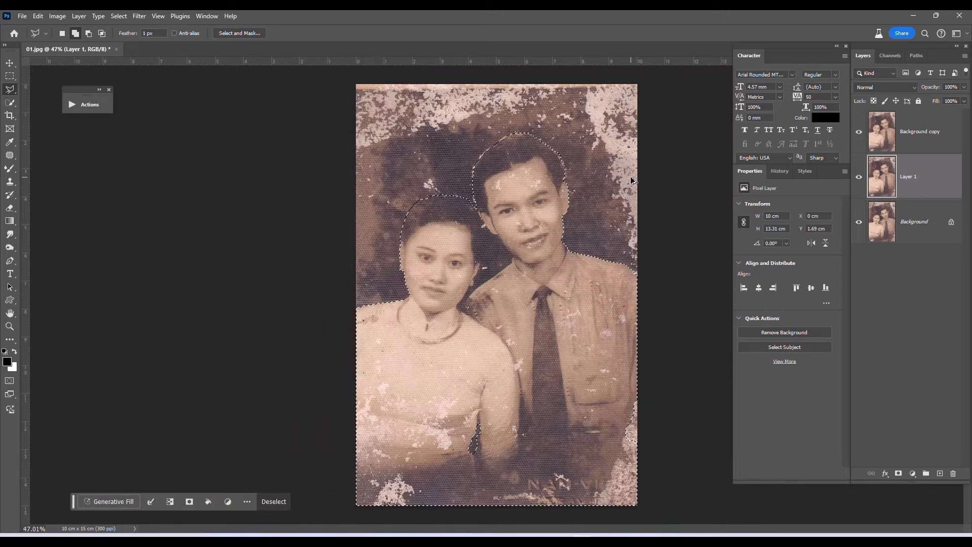
key(shift+F6)
key(Return)
Step: Extend the selection around the photo's lower edge
click(626, 305)
click(661, 405)
click(666, 488)
click(632, 517)
click(459, 498)
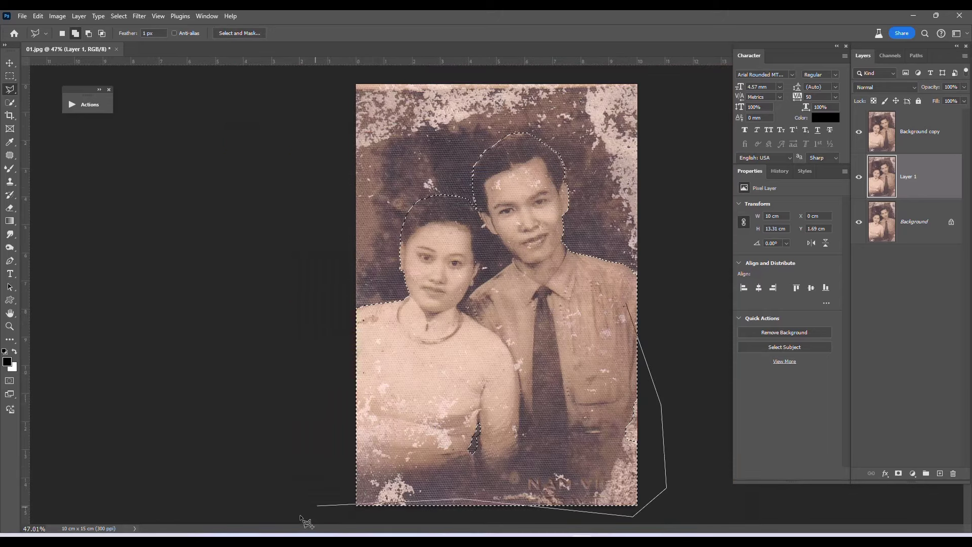
click(305, 448)
double_click(349, 390)
scroll(500, 288, down, 1)
Step: Feather the selection 2 px and copy the couple onto a new Layer 2
key(shift+F6)
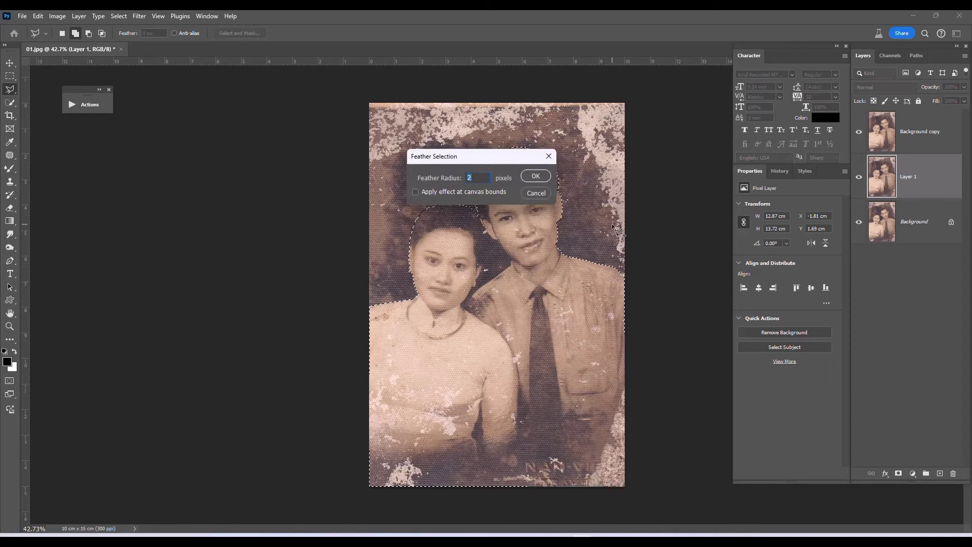
key(Return)
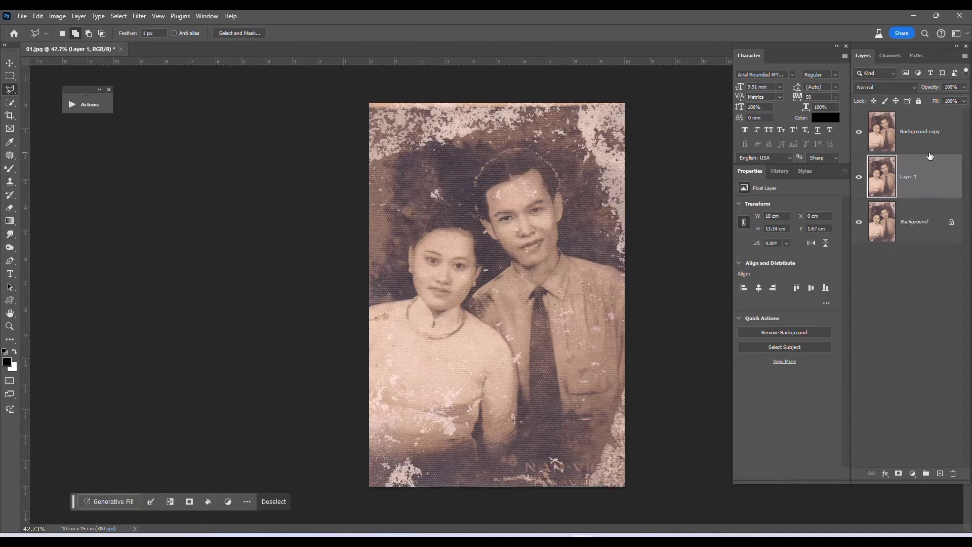
key(ctrl+j)
scroll(566, 159, up, 5)
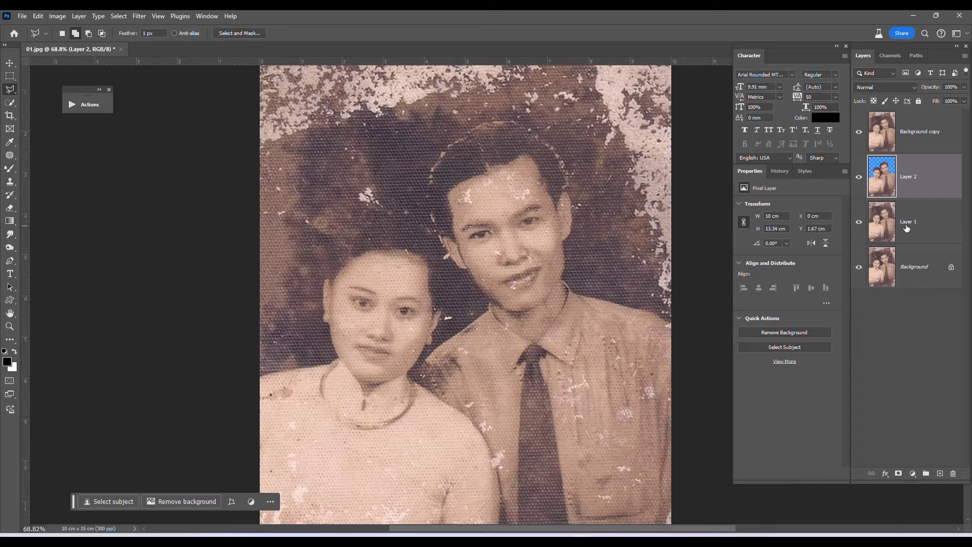
Step: Merge Layer 1 down and sample the dark brown backdrop colour with the Eyedropper
click(906, 226)
key(ctrl+e)
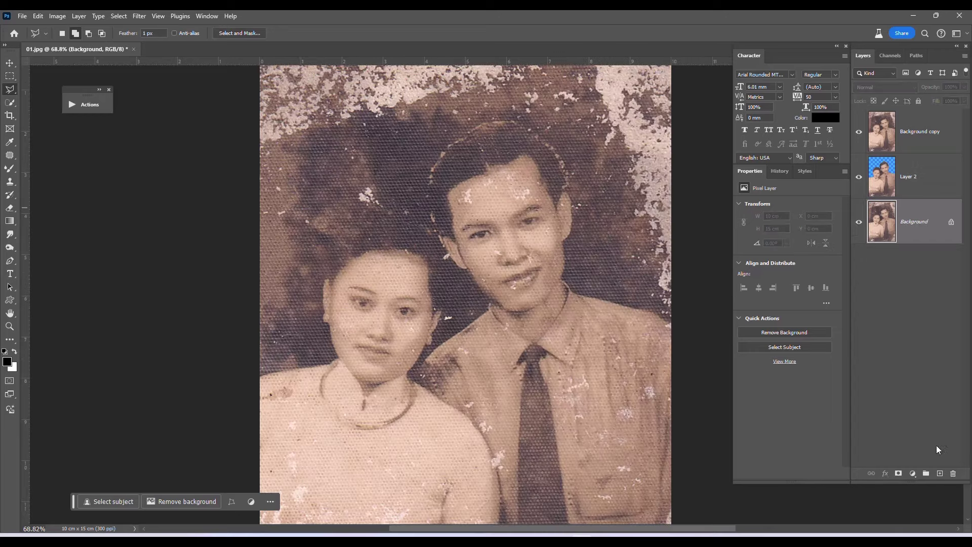
scroll(449, 261, down, 2)
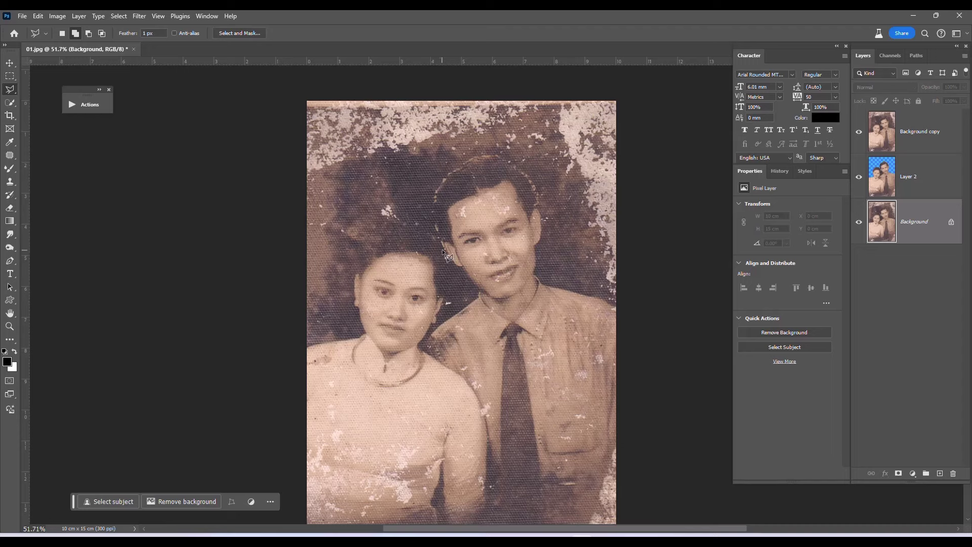
key(i)
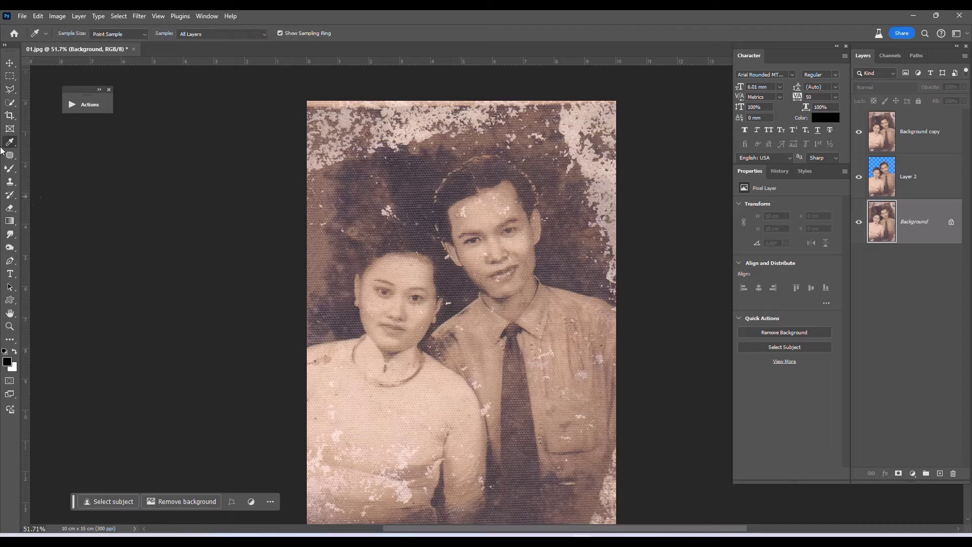
right_click(10, 142)
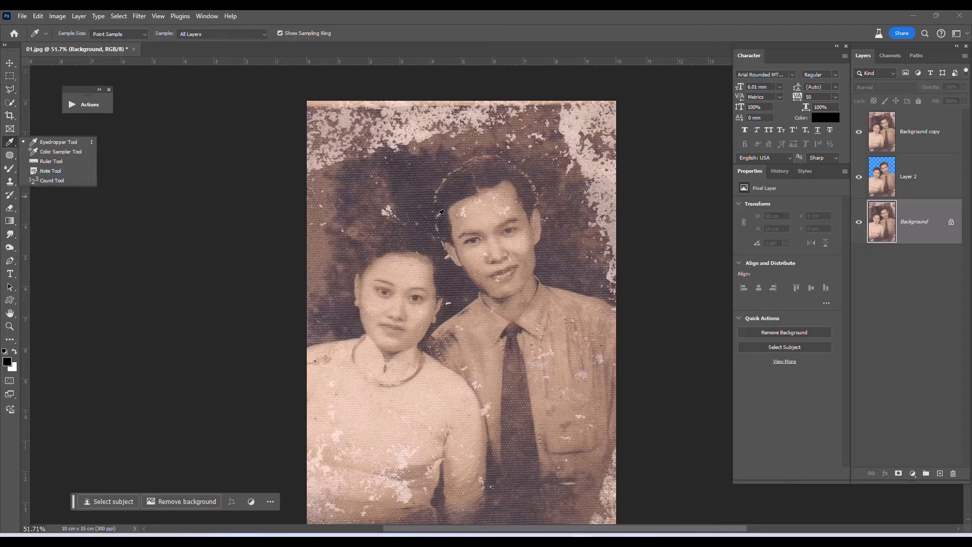
click(448, 198)
click(408, 174)
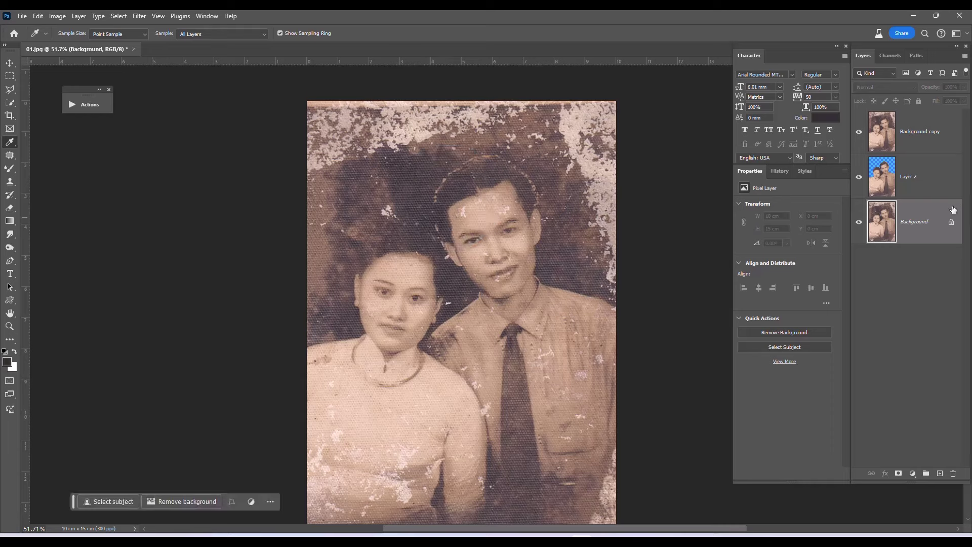
Step: Fill a new Layer 3 with the dark colour and hide the damaged original
click(940, 473)
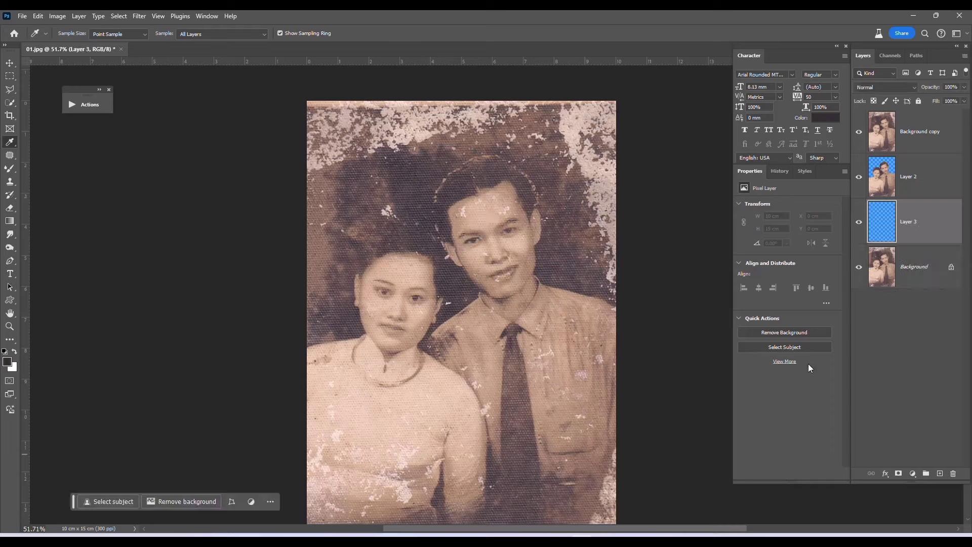
key(alt+BackSpace)
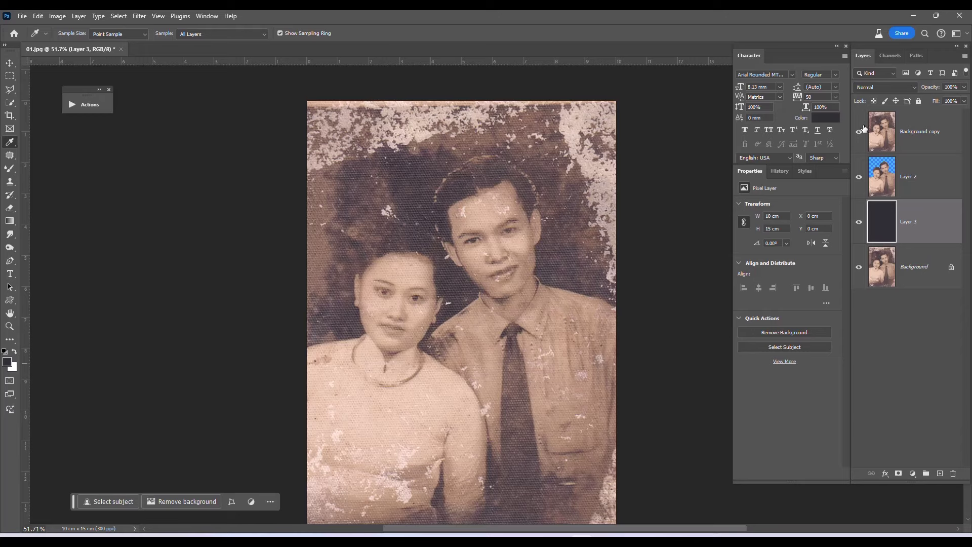
click(859, 131)
scroll(403, 246, up, 2)
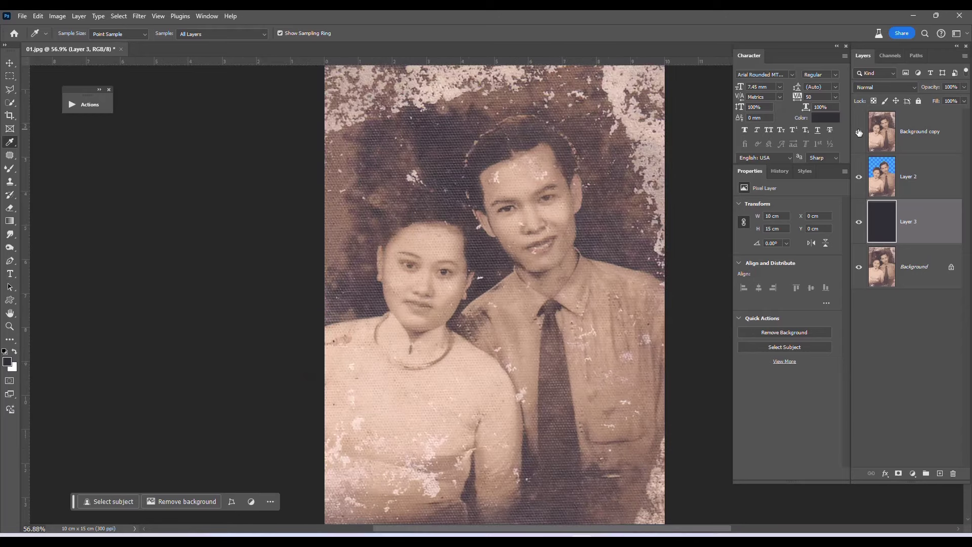
scroll(492, 162, up, 5)
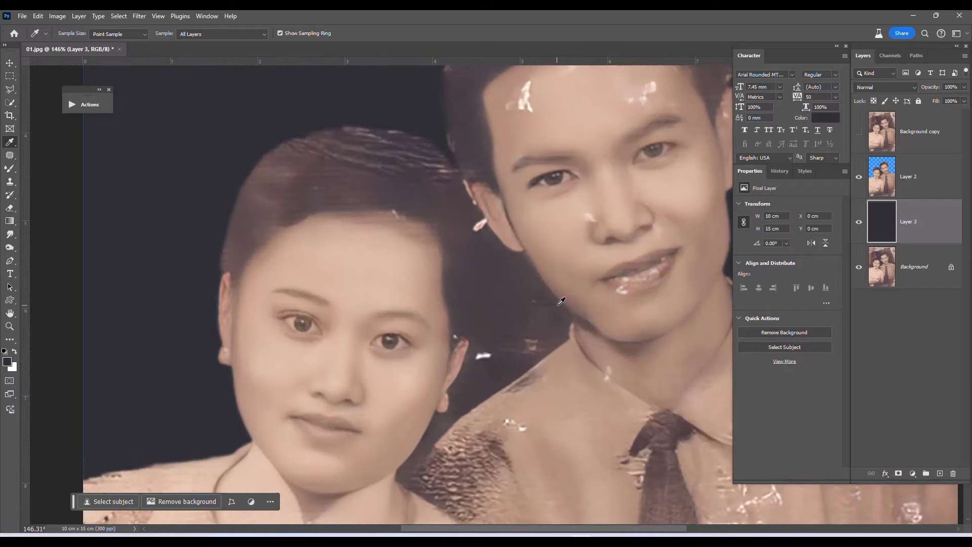
scroll(561, 301, up, 3)
Step: Start a Pen path along the man's ear and jaw
key(p)
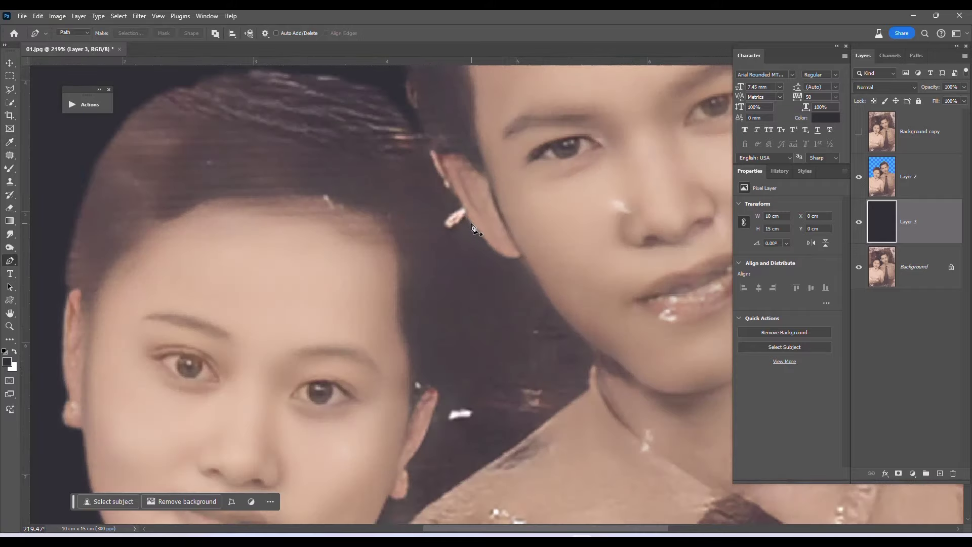
click(471, 223)
click(475, 231)
click(490, 247)
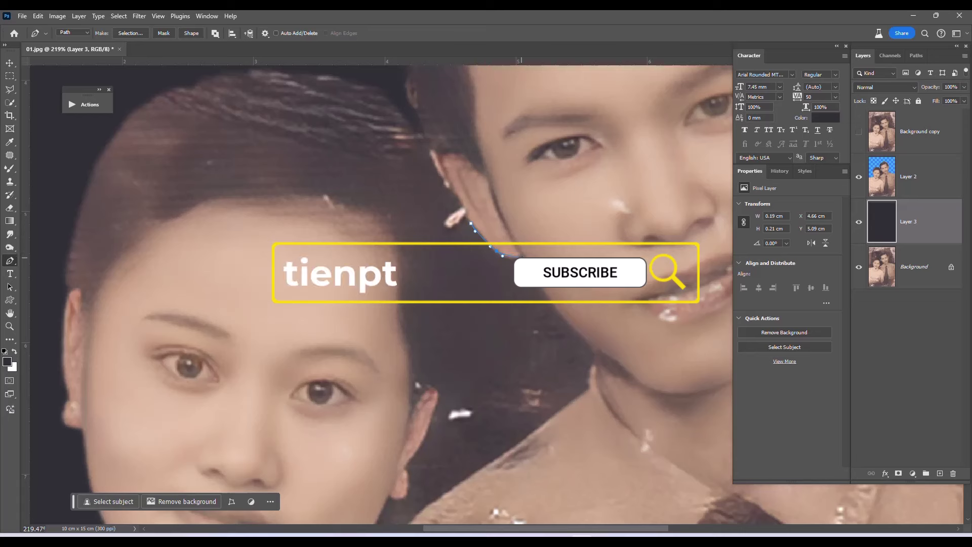
click(522, 256)
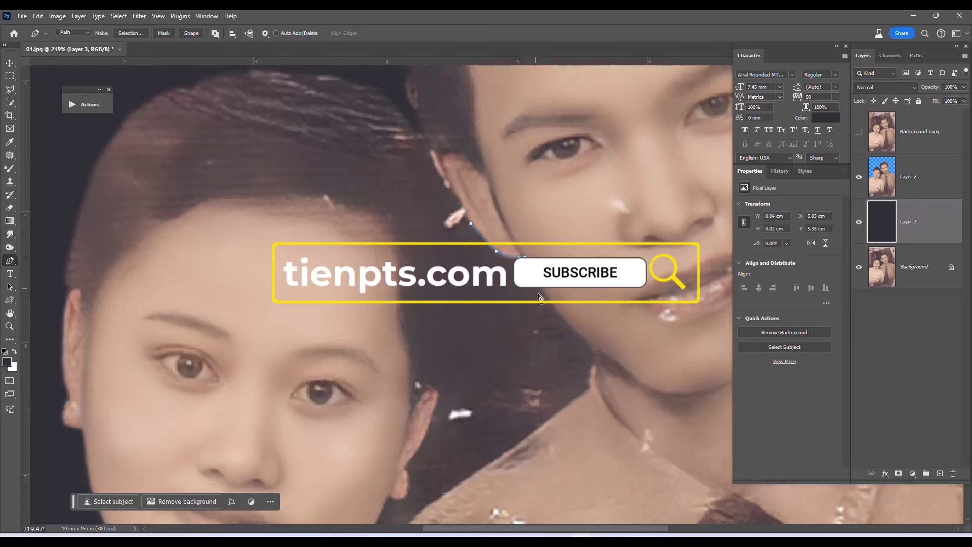
click(552, 302)
click(560, 313)
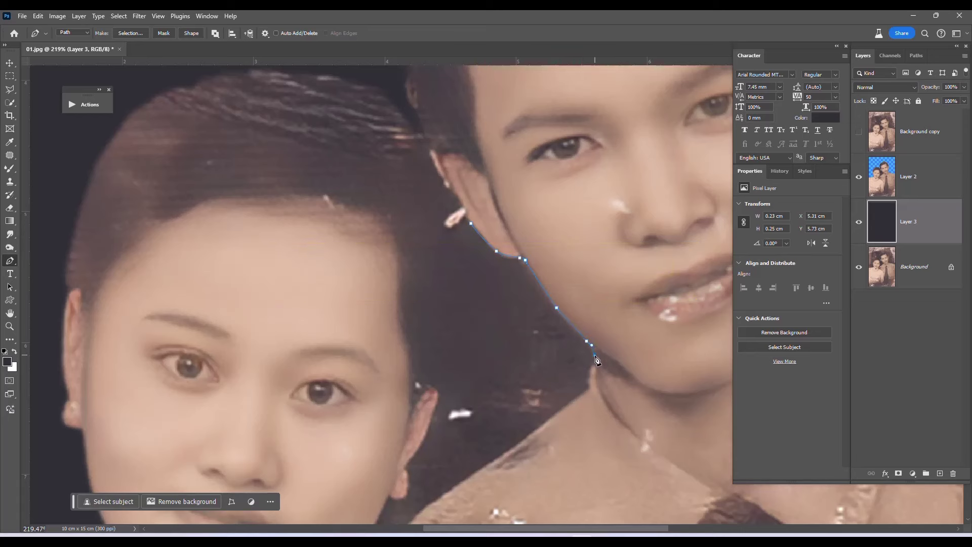
scroll(590, 389, down, 3)
scroll(587, 387, left, 3)
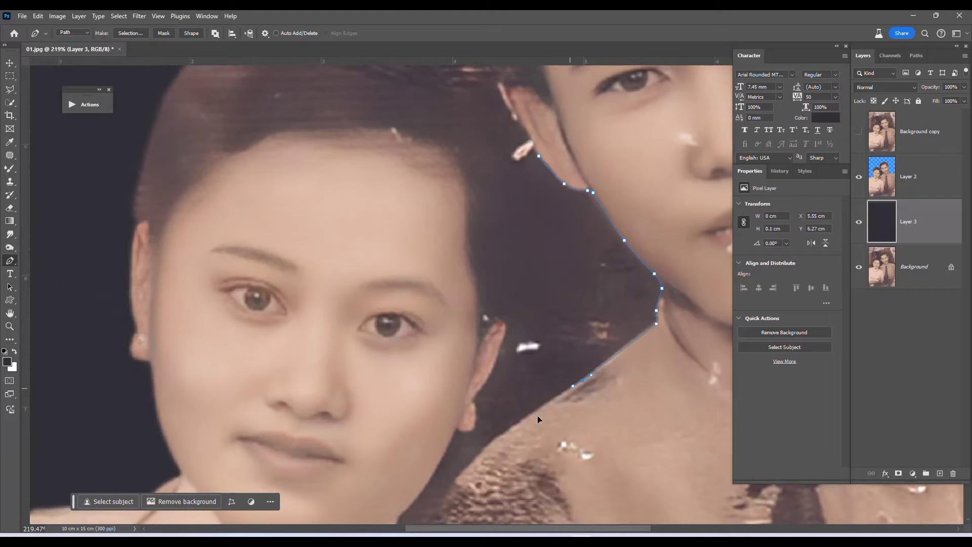
Step: Continue the path down the man's shoulder and around the woman's jaw curve
click(491, 442)
click(465, 470)
scroll(489, 440, down, 3)
scroll(489, 440, left, 2)
click(520, 387)
click(506, 406)
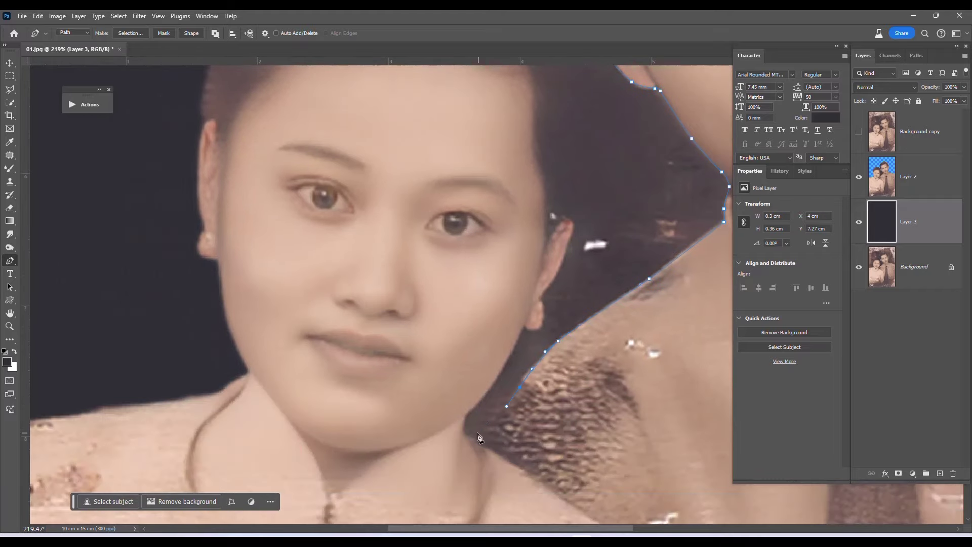
click(476, 433)
click(462, 427)
Step: Close the path up the woman's jaw, ear and hair edge
click(534, 330)
click(541, 296)
click(571, 232)
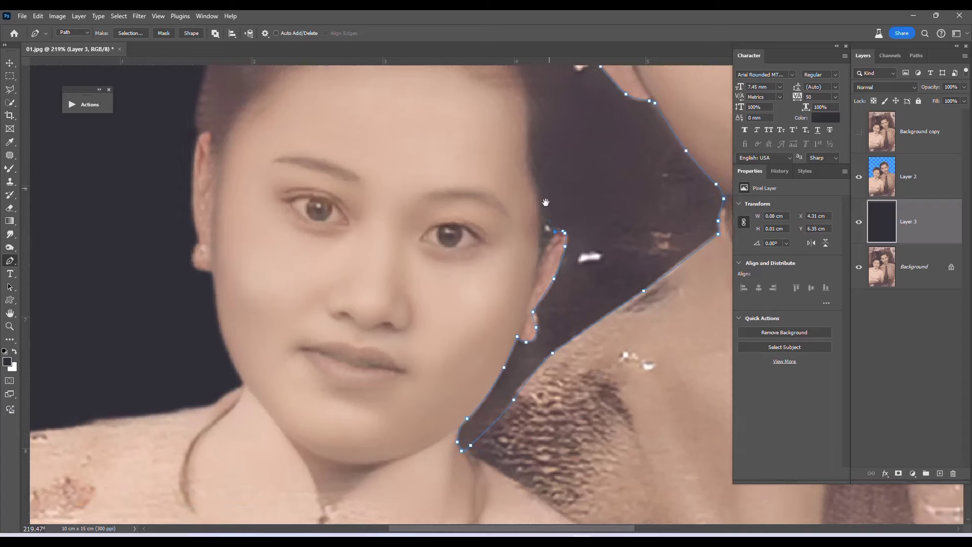
drag(573, 223, 482, 354)
drag(484, 314, 491, 289)
drag(505, 230, 505, 220)
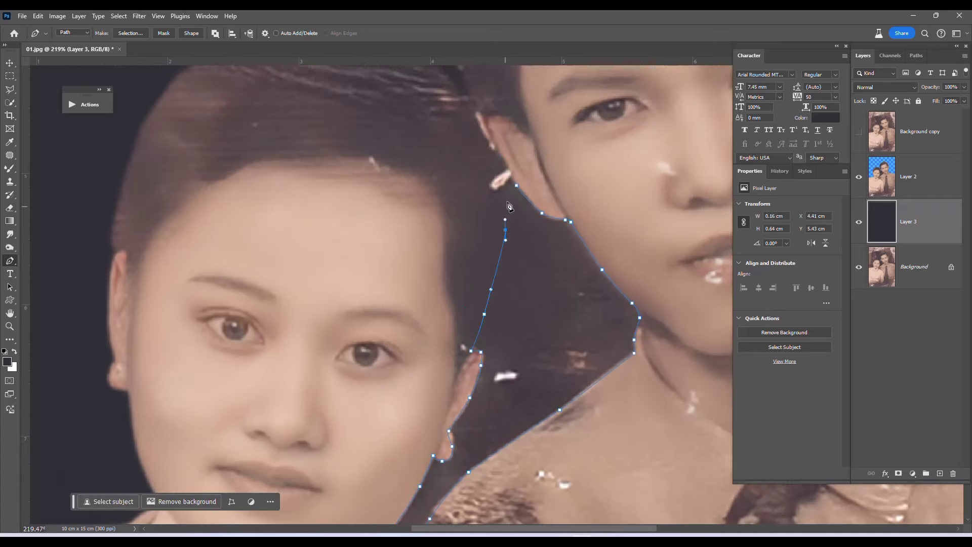
Step: Turn the path into a 2 px feathered selection, delete the gap on Layer 2, and deselect
right_click(489, 199)
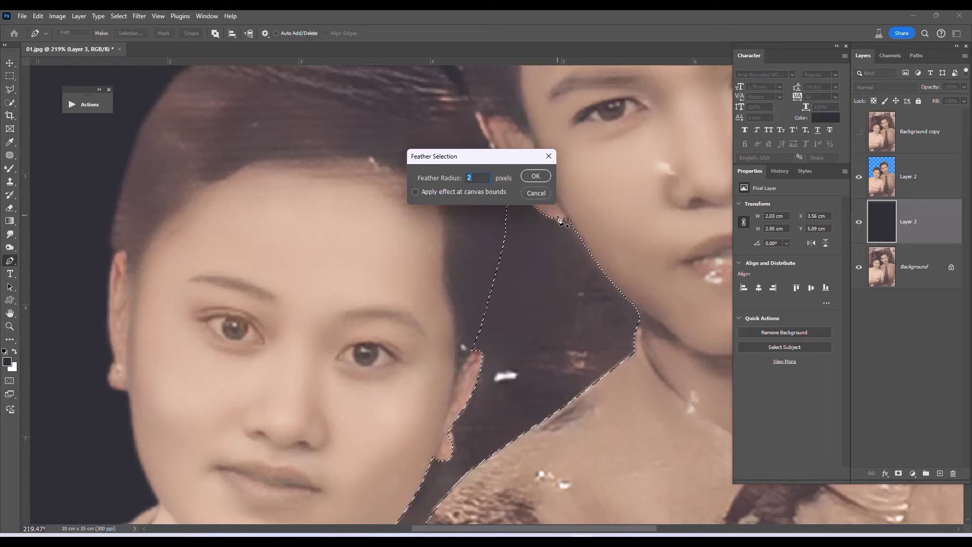
key(Return)
scroll(599, 147, down, 3)
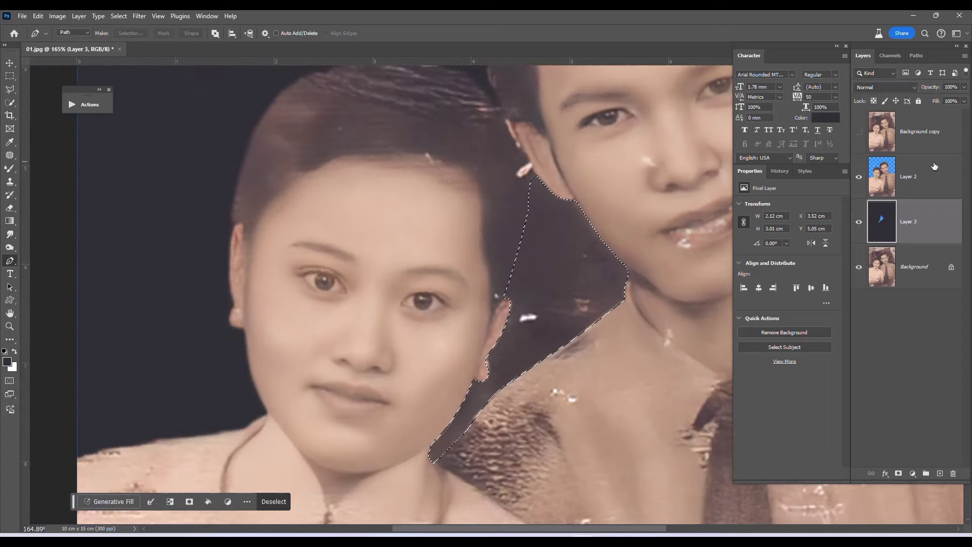
key(alt+bracketright)
key(Delete)
key(ctrl+0)
key(ctrl+d)
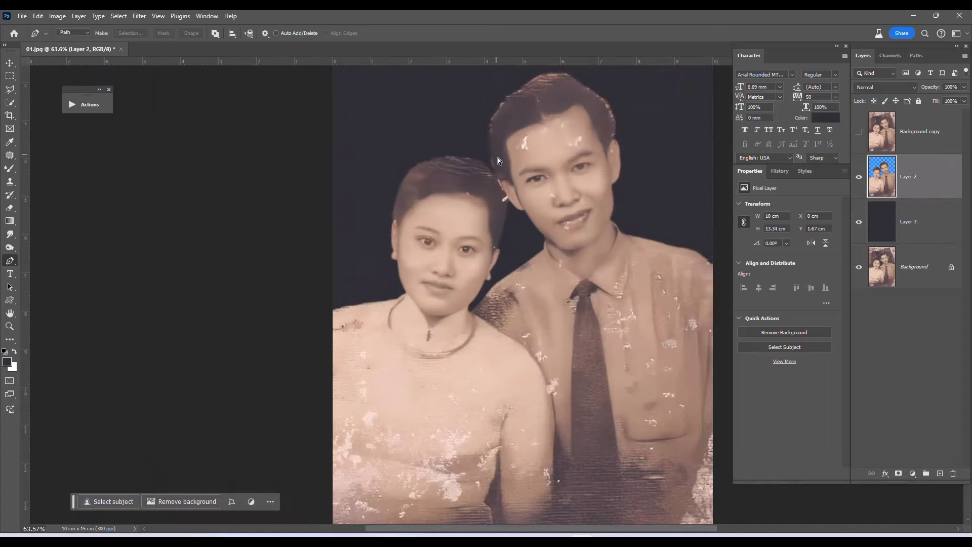
Step: Save as 01.psd and toggle the damaged original to compare the man's face
key(ctrl+shift+s)
key(Return)
scroll(570, 152, up, 2)
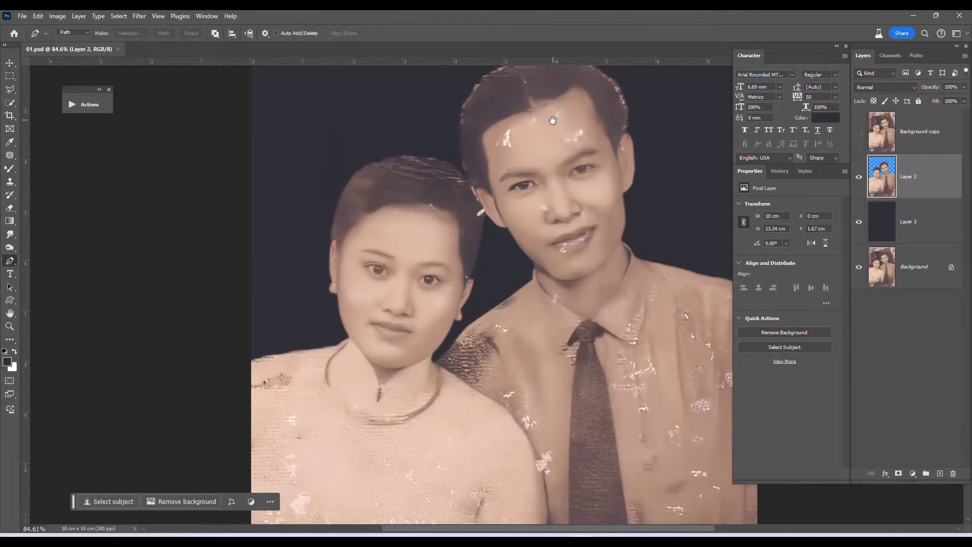
scroll(570, 151, up, 1)
click(861, 135)
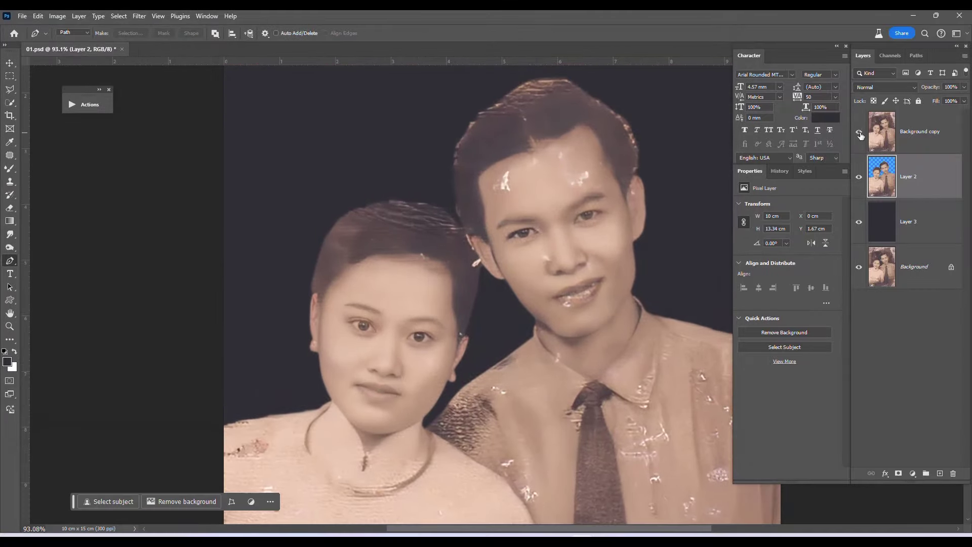
click(862, 135)
click(859, 132)
scroll(540, 282, up, 5)
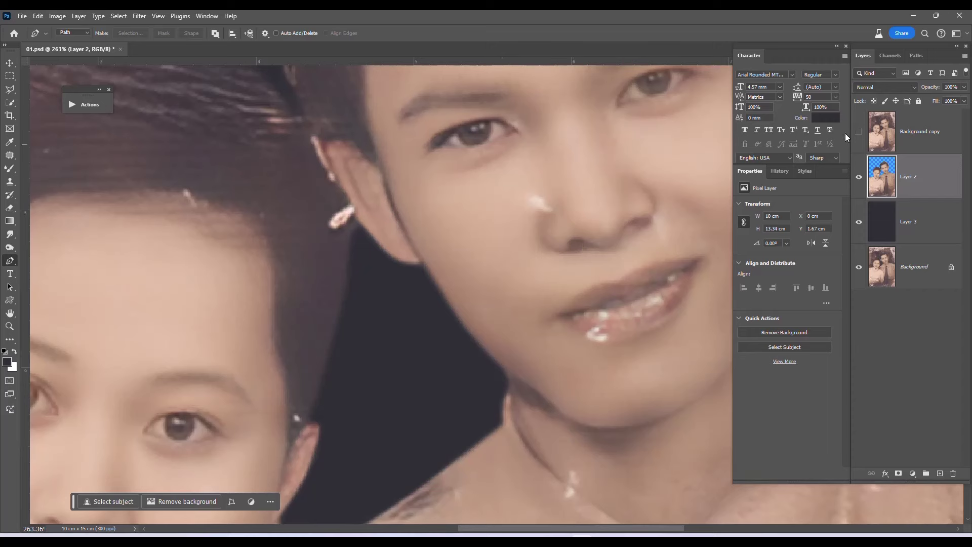
click(859, 132)
Step: Lasso the man's lower cheek and jaw, feather it, and copy it to a new layer
key(l)
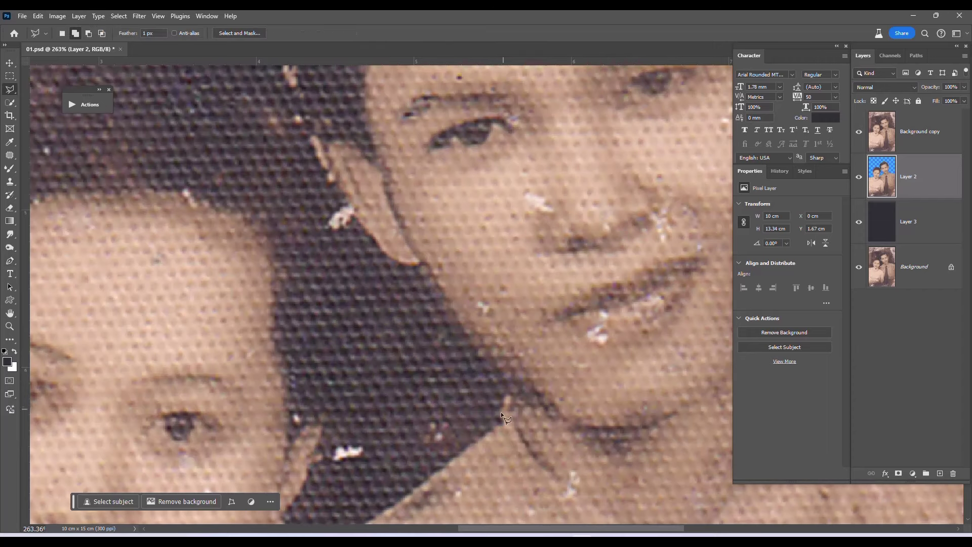
click(524, 390)
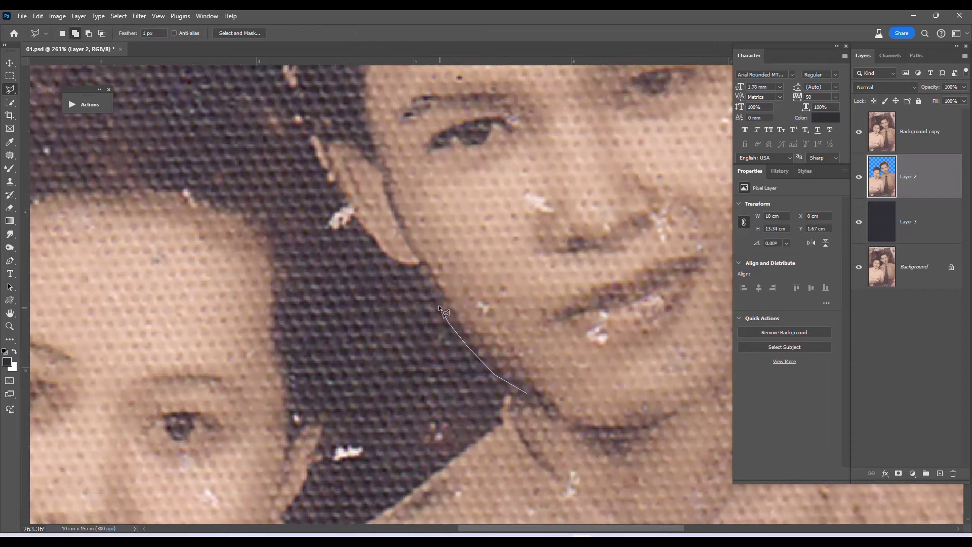
click(416, 205)
click(557, 204)
click(661, 302)
double_click(647, 370)
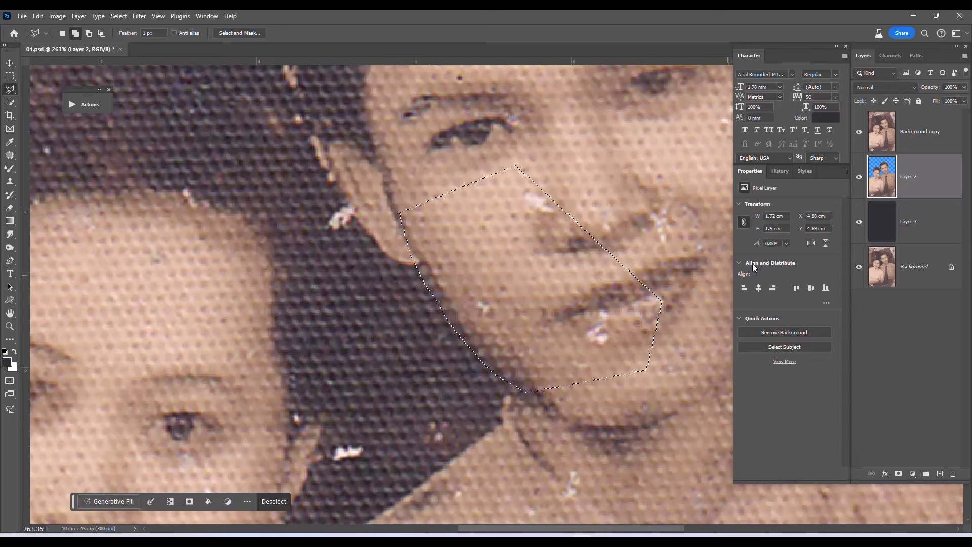
key(shift+F6)
key(Return)
key(ctrl+j)
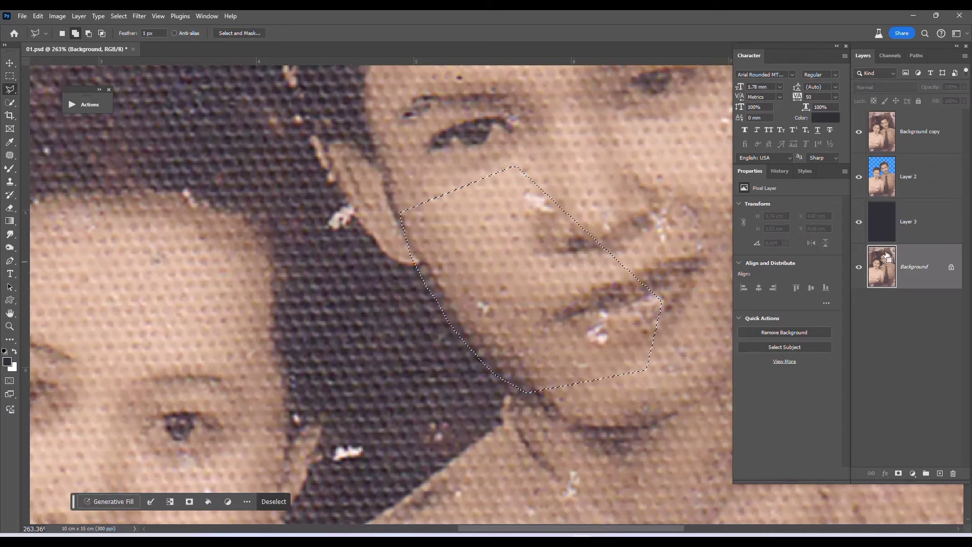
Step: Move the patch layer beneath Layer 2, undoing an accidental merge, and compare with the original
drag(888, 223, 891, 187)
click(910, 170)
key(ctrl+e)
click(859, 131)
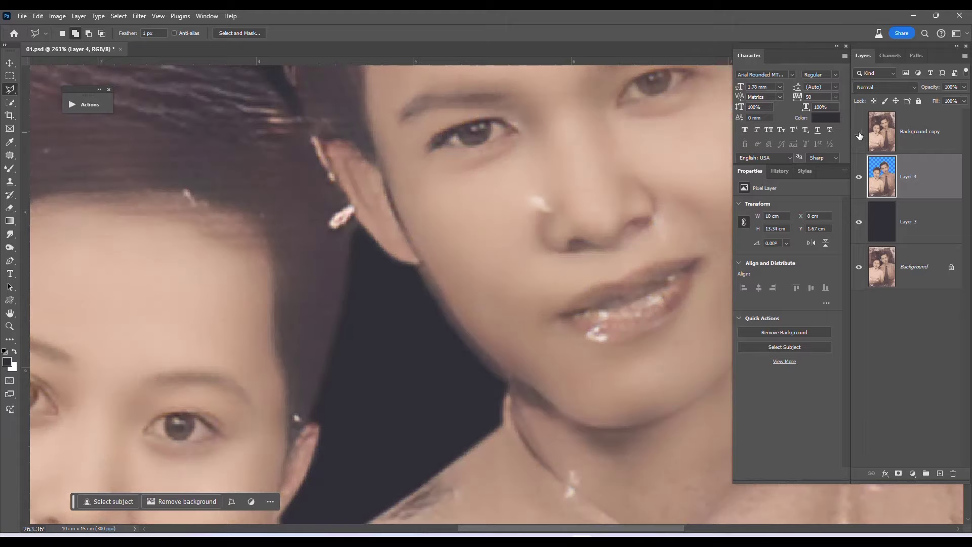
scroll(507, 228, down, 5)
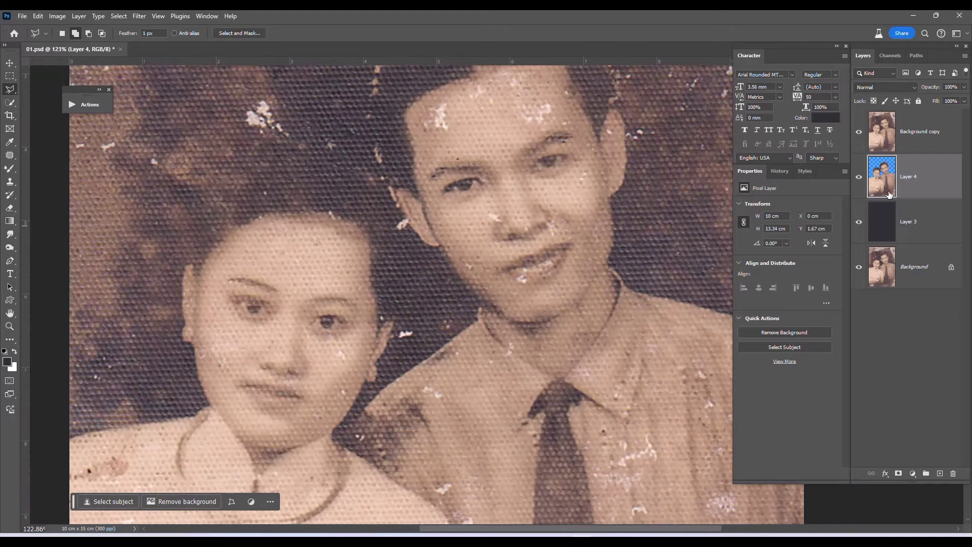
click(859, 132)
scroll(663, 220, down, 2)
key(ctrl+z)
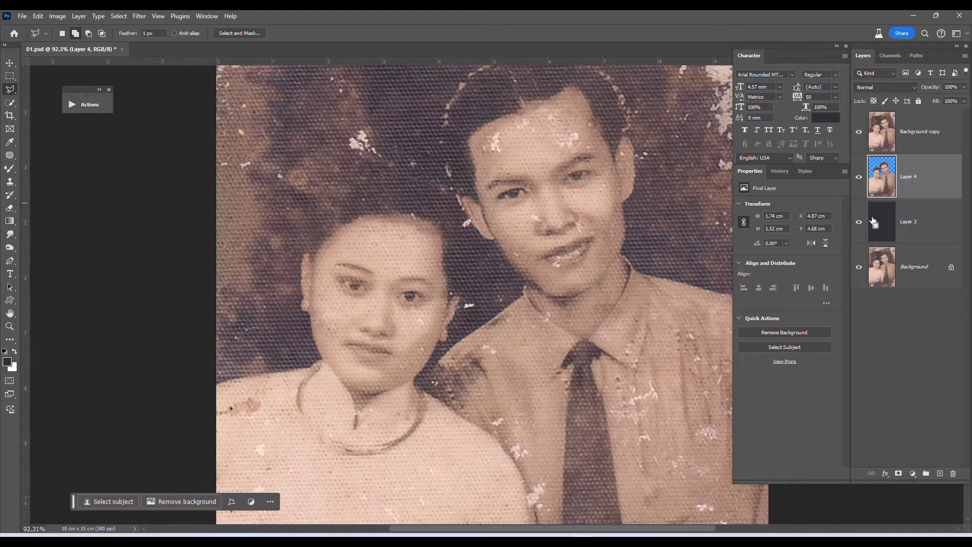
key(ctrl+z)
click(858, 133)
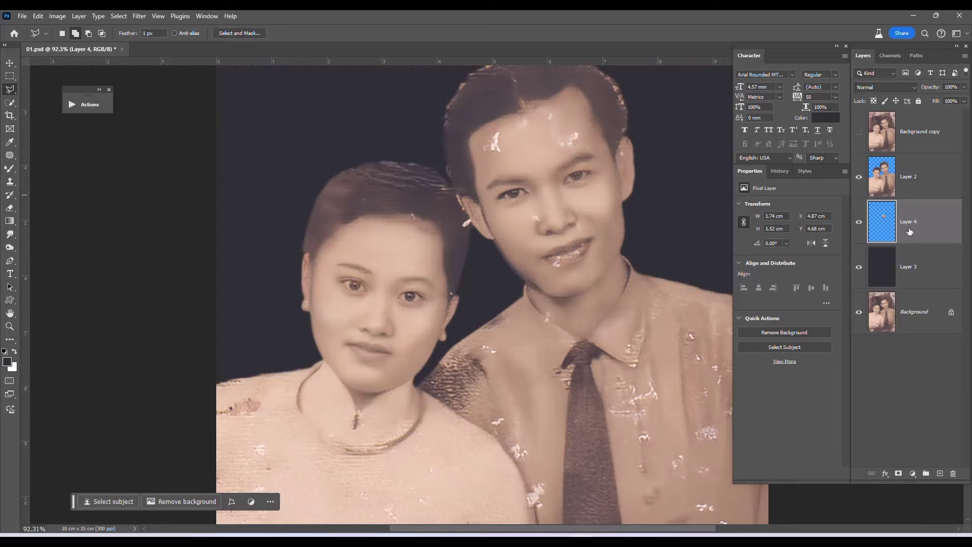
Step: Brighten the patch slightly with Curves and merge it down
key(ctrl+m)
drag(690, 415, 691, 402)
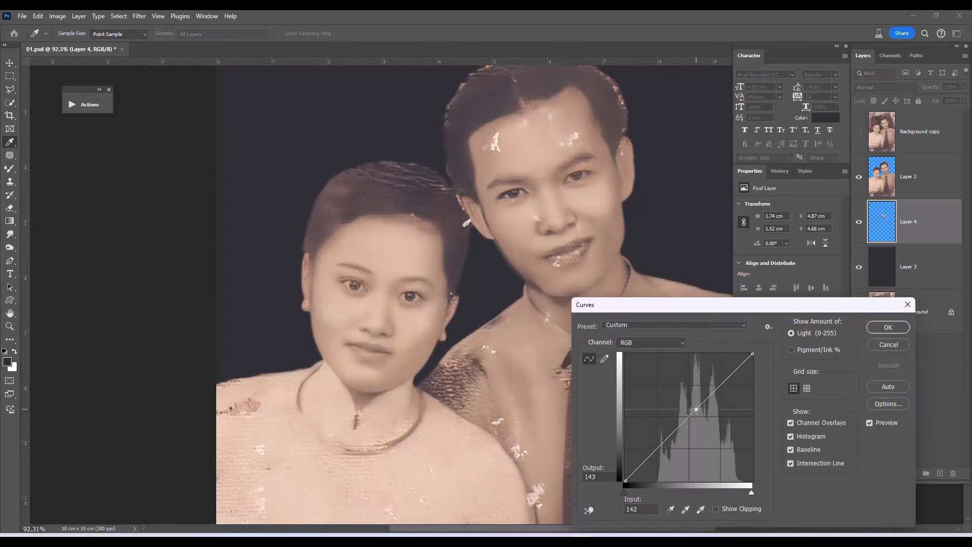
key(Return)
key(ctrl+e)
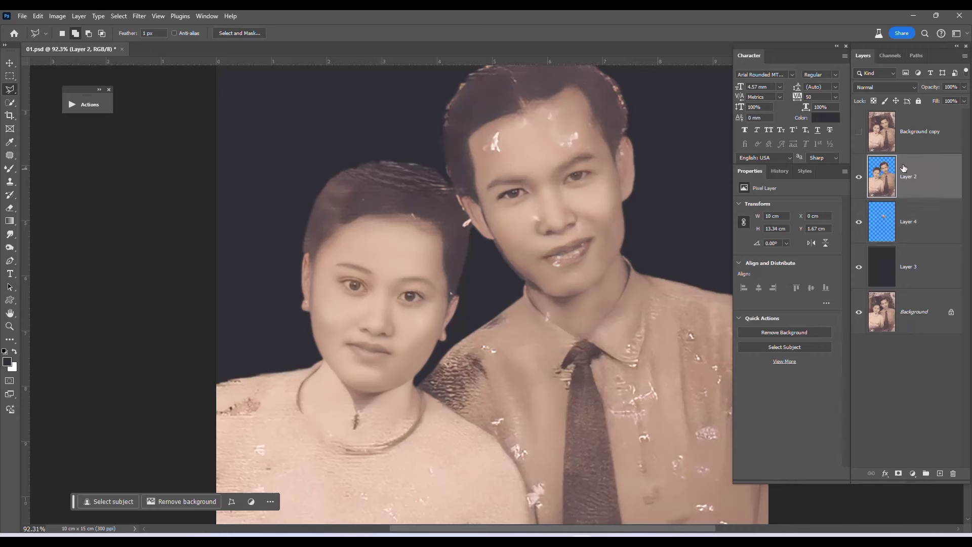
Step: Lock the layer's transparency and set up a fully wet, slightly smaller blending brush
click(872, 103)
key(b)
scroll(552, 210, up, 1)
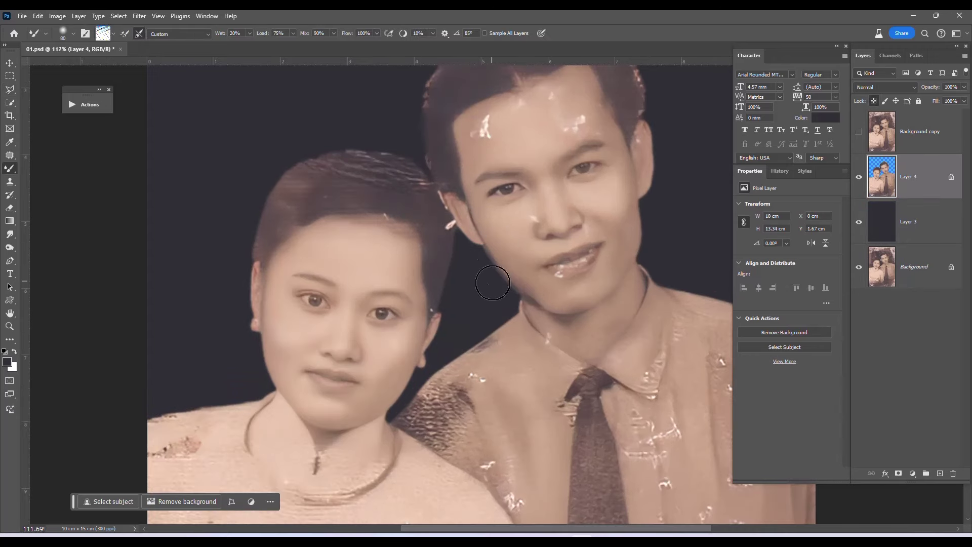
key(bracketleft)
key(0)
key(b)
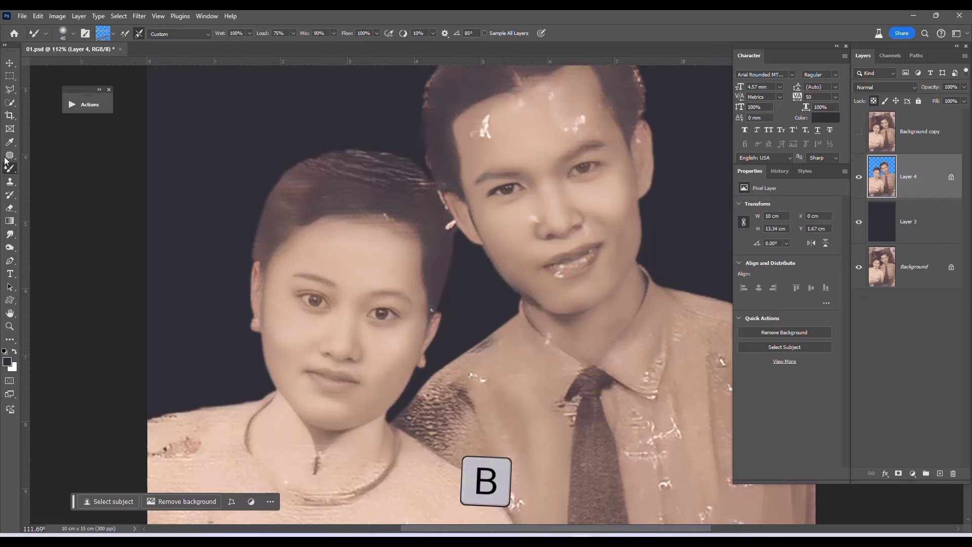
right_click(12, 171)
click(56, 198)
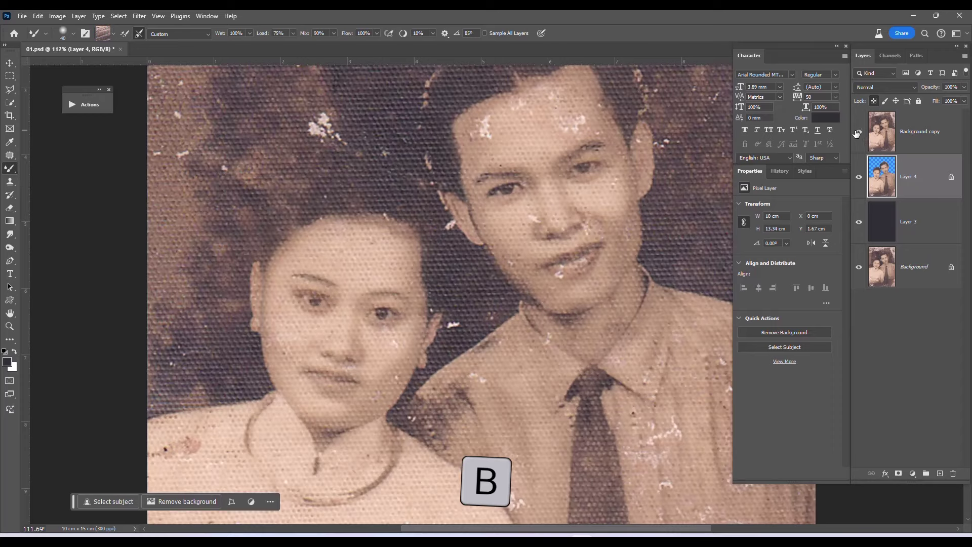
Step: Toggle Background copy on and off to compare, leaving it hidden, then zoom out
click(859, 132)
click(859, 132)
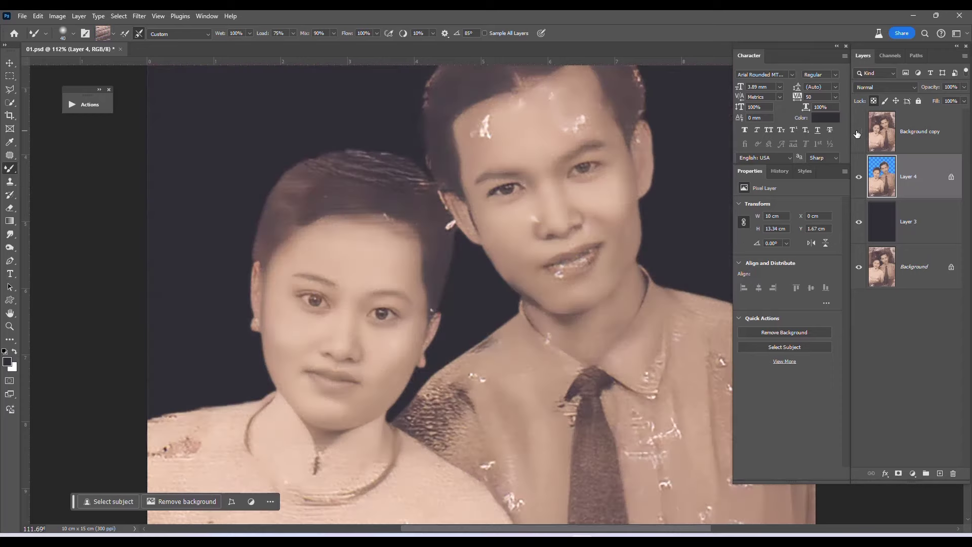
click(858, 134)
click(857, 134)
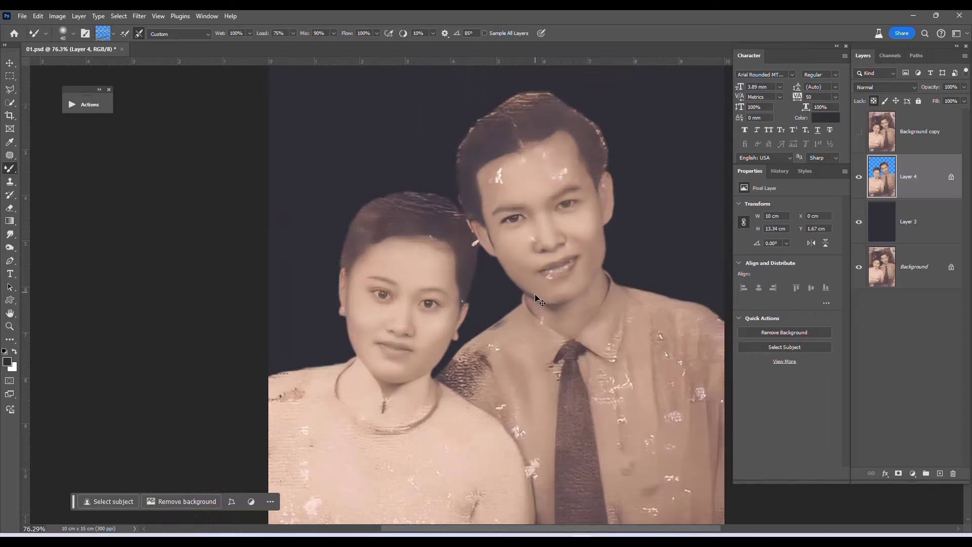
scroll(519, 289, down, 2)
scroll(516, 133, down, 1)
Step: Spot-heal the white spots across the man's forehead with the Spot Healing Brush
key(j)
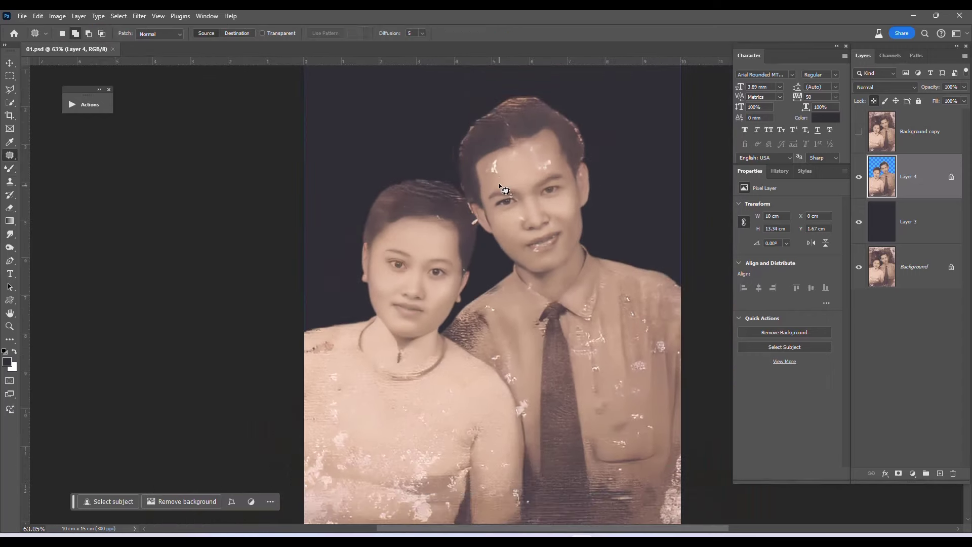
scroll(495, 166, up, 1)
click(492, 164)
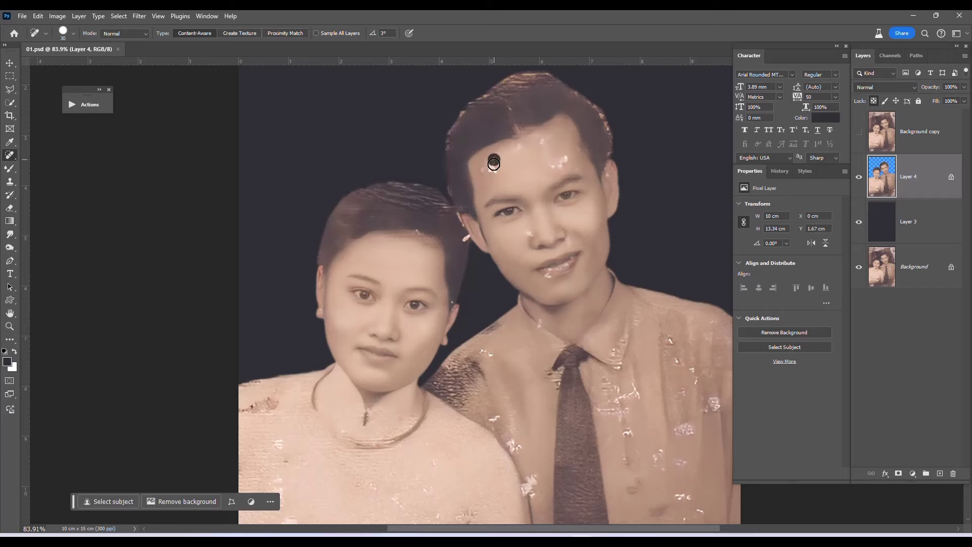
key(bracketright)
click(516, 151)
drag(550, 162, 569, 163)
click(545, 141)
scroll(526, 232, up, 2)
key(bracketleft)
key(bracketleft)
key(bracketleft)
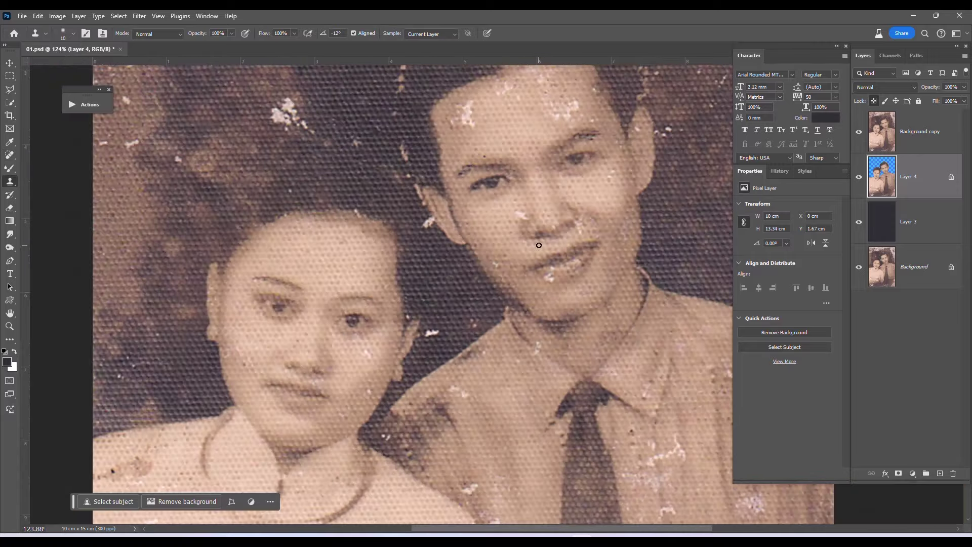
scroll(567, 223, up, 3)
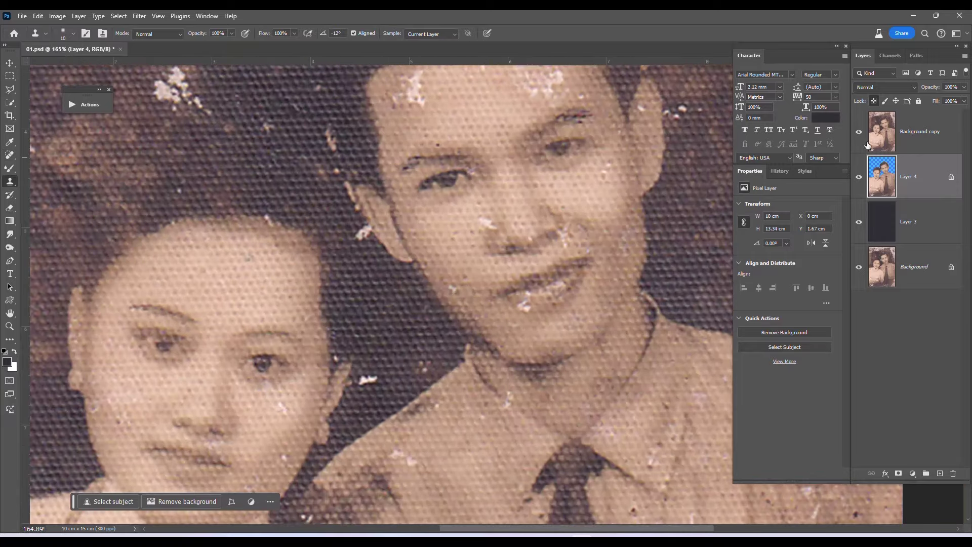
scroll(556, 288, down, 3)
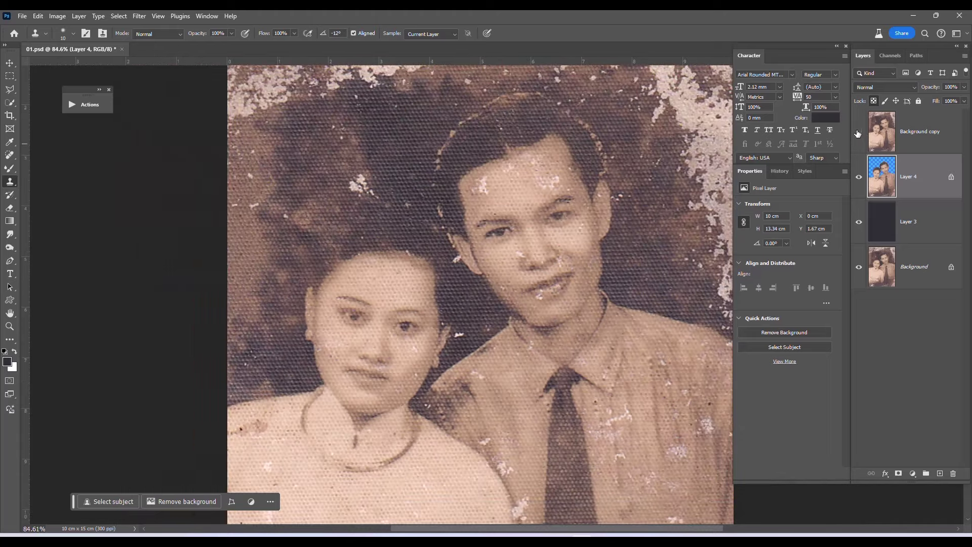
Step: Hide the original, inspect the man's face and shrink the brush for detail retouching
click(858, 132)
scroll(587, 151, up, 2)
scroll(586, 151, up, 1)
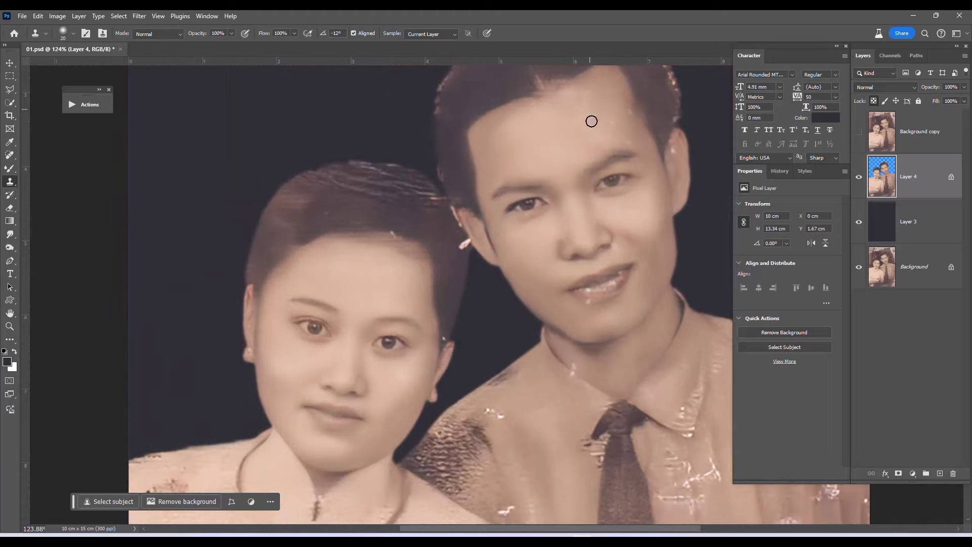
scroll(585, 124, down, 1)
scroll(581, 128, down, 1)
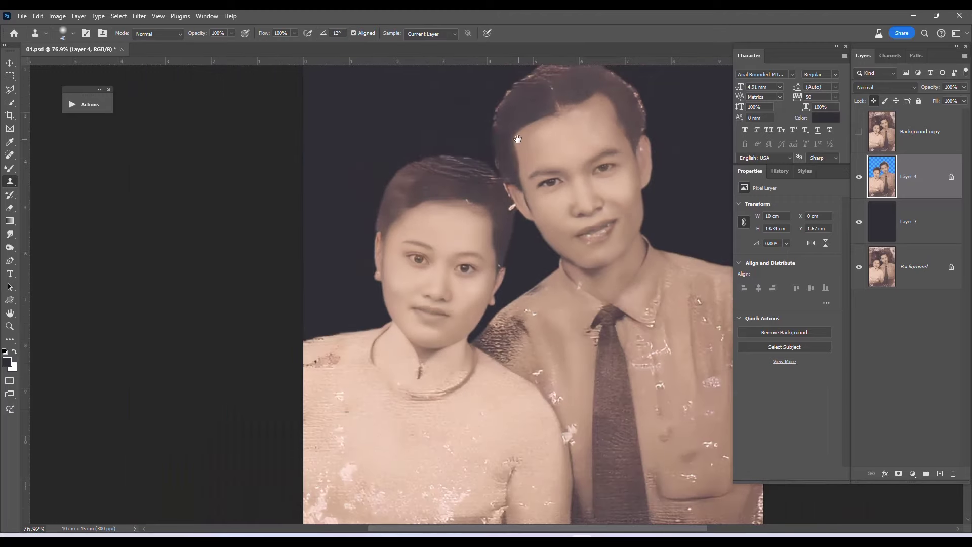
scroll(445, 210, down, 2)
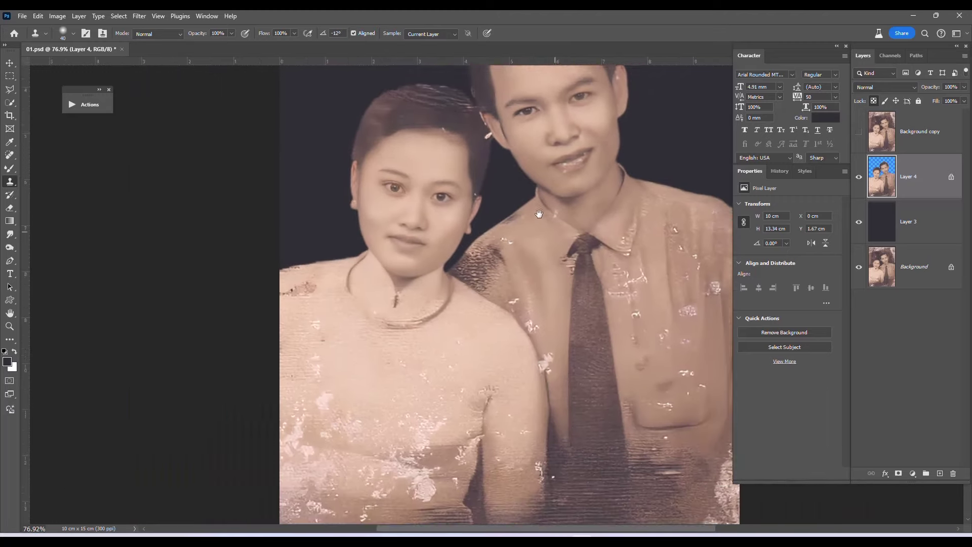
scroll(527, 162, down, 2)
scroll(554, 171, up, 1)
scroll(379, 287, up, 3)
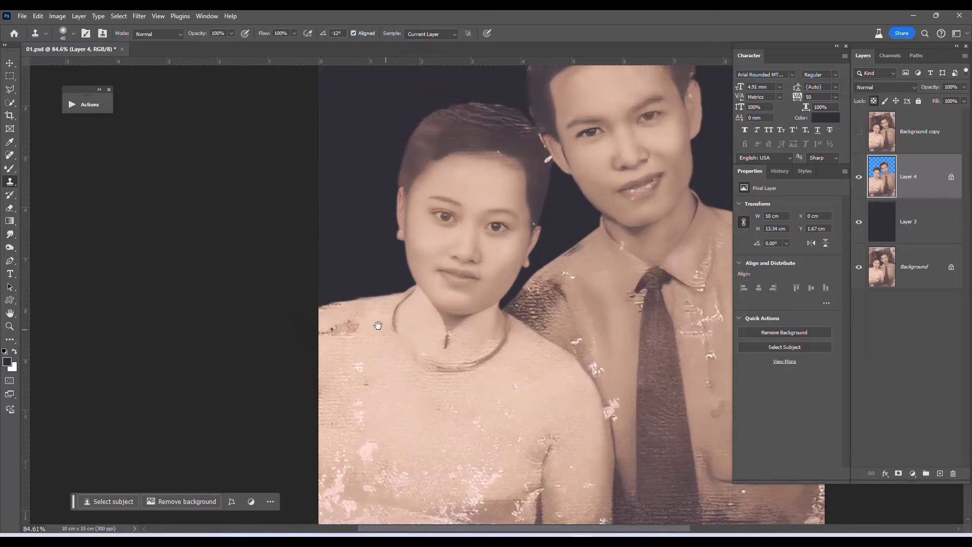
scroll(585, 288, up, 3)
scroll(585, 288, up, 2)
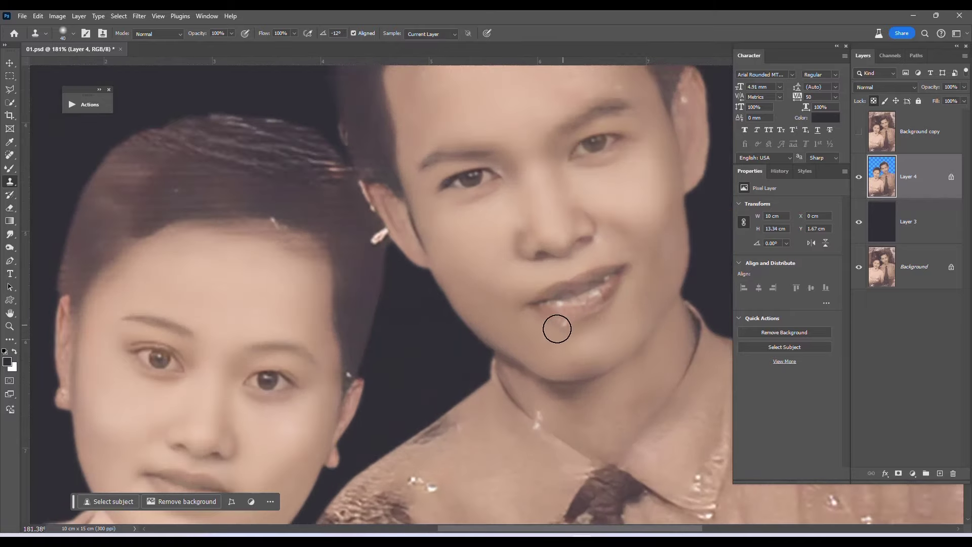
key(bracketleft)
key(bracketleft)
key(bracketleft)
Step: Flick Background copy on and off to compare, ending with the damaged original shown
click(858, 133)
double_click(858, 133)
scroll(406, 229, down, 1)
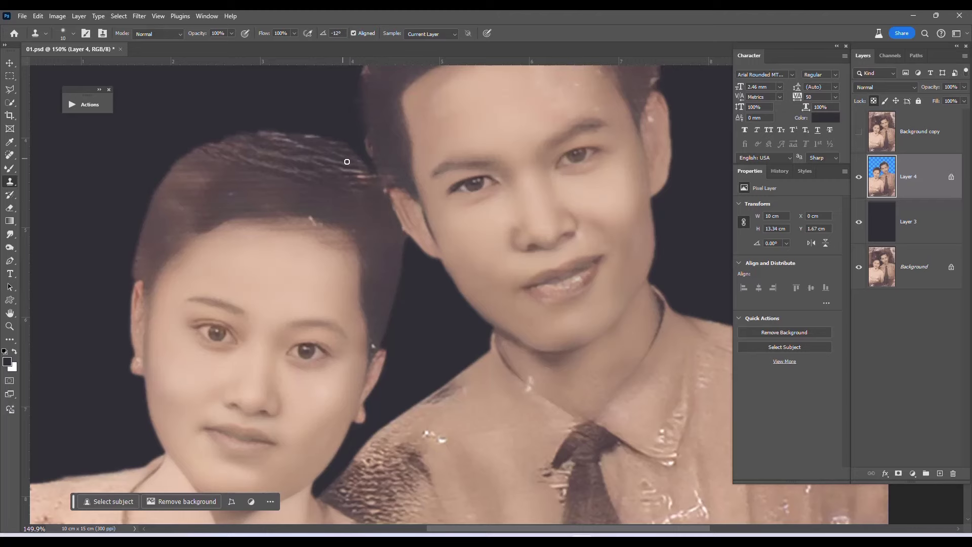
scroll(347, 162, down, 1)
click(859, 132)
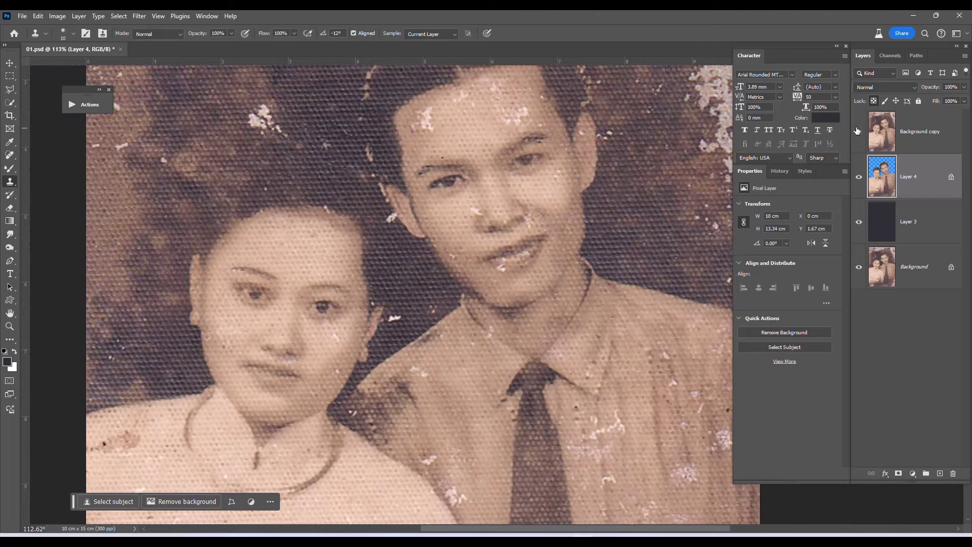
Step: Outline the woman's hair with the Patch tool and feather the selection by 1 px
click(858, 132)
scroll(342, 195, up, 1)
key(j)
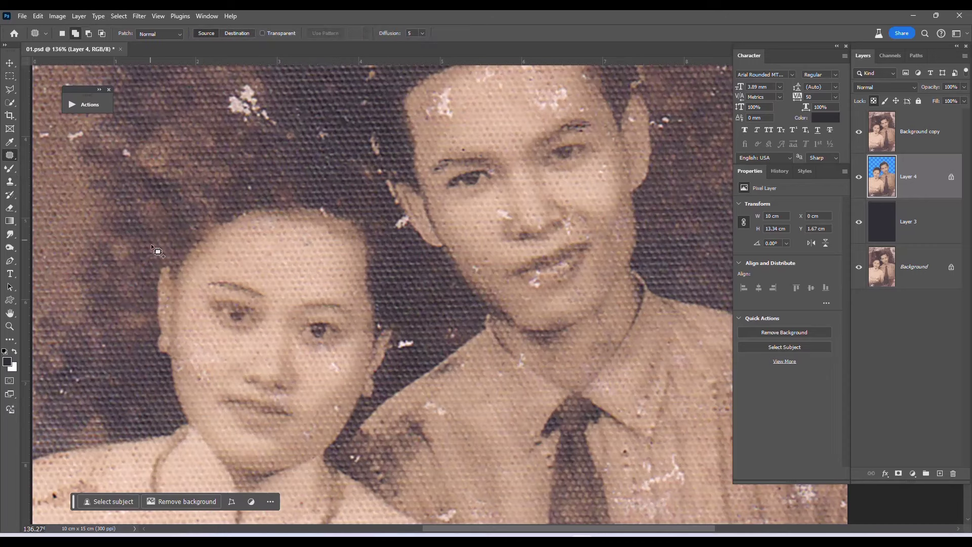
mouse_move(167, 249)
mouse_down()
mouse_move(270, 127)
mouse_move(379, 202)
mouse_up()
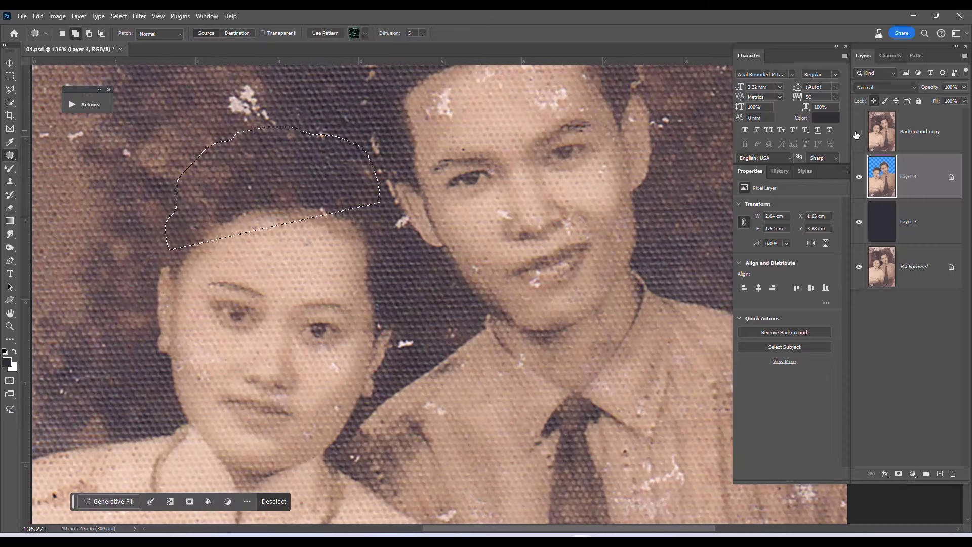
click(858, 132)
key(shift+F6)
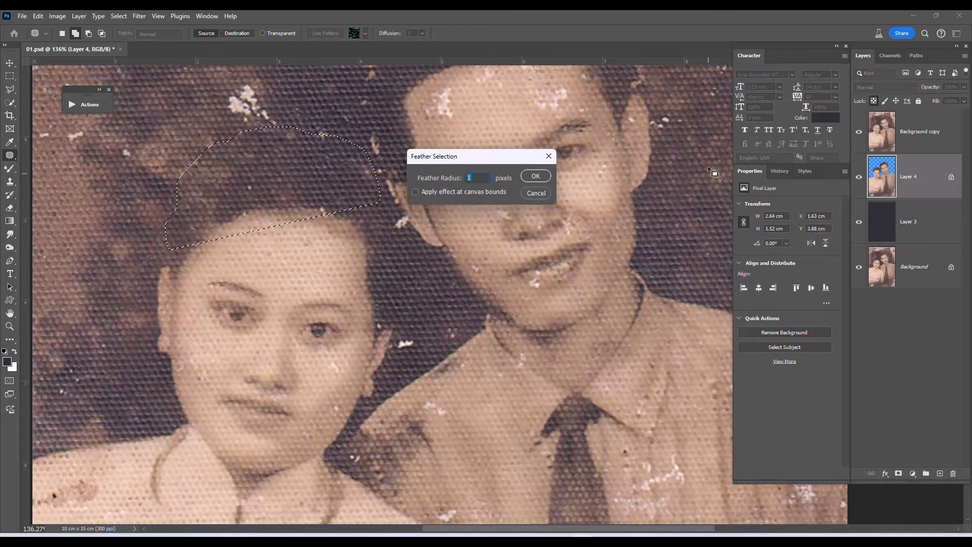
key(Return)
Step: Copy the hair from Background onto a new layer and merge Layer 4 into it as Layer 5
click(891, 272)
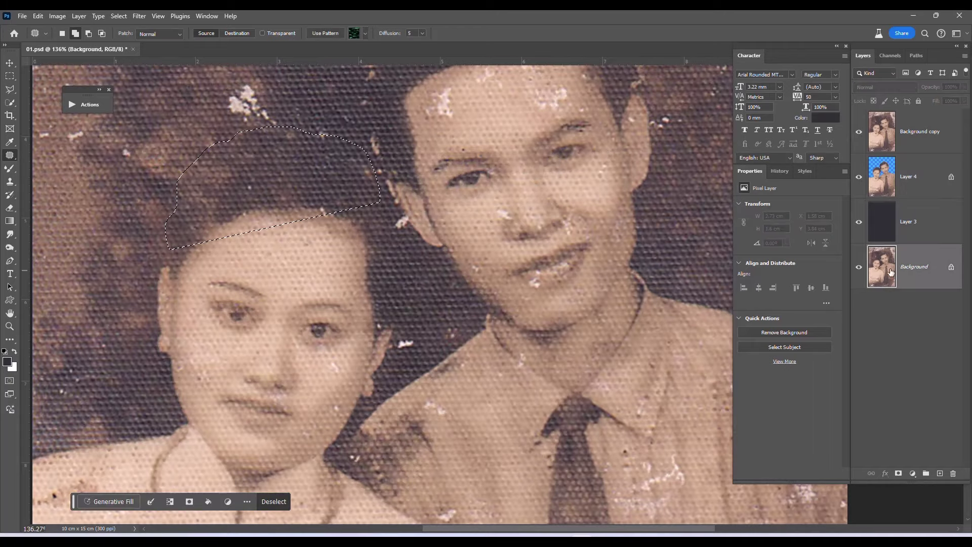
key(ctrl+j)
drag(891, 272, 901, 200)
click(910, 178)
key(ctrl+e)
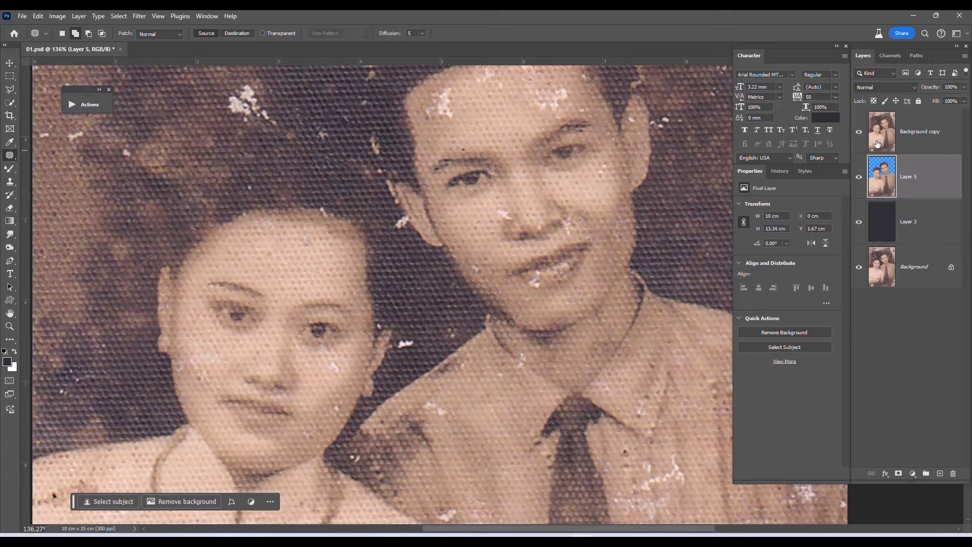
Step: Zoom out and compare against the damaged original, leaving it hidden
click(859, 131)
key(ctrl+minus)
key(ctrl+minus)
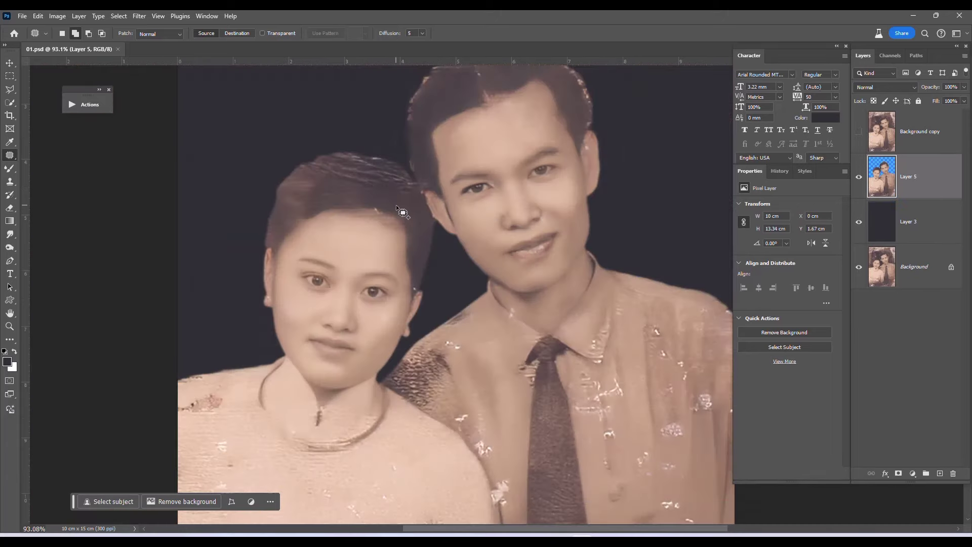
key(ctrl+minus)
click(855, 134)
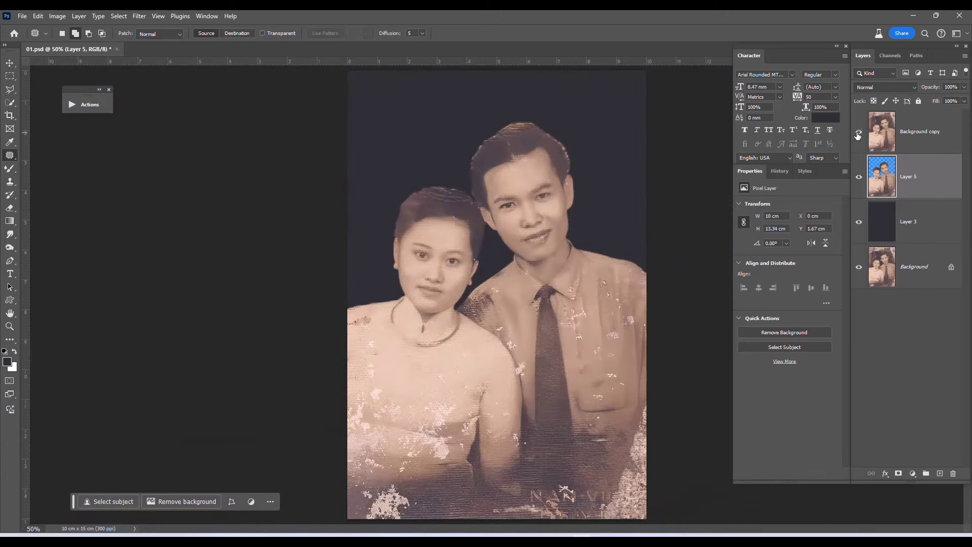
click(857, 134)
click(857, 136)
click(858, 136)
scroll(405, 215, up, 5)
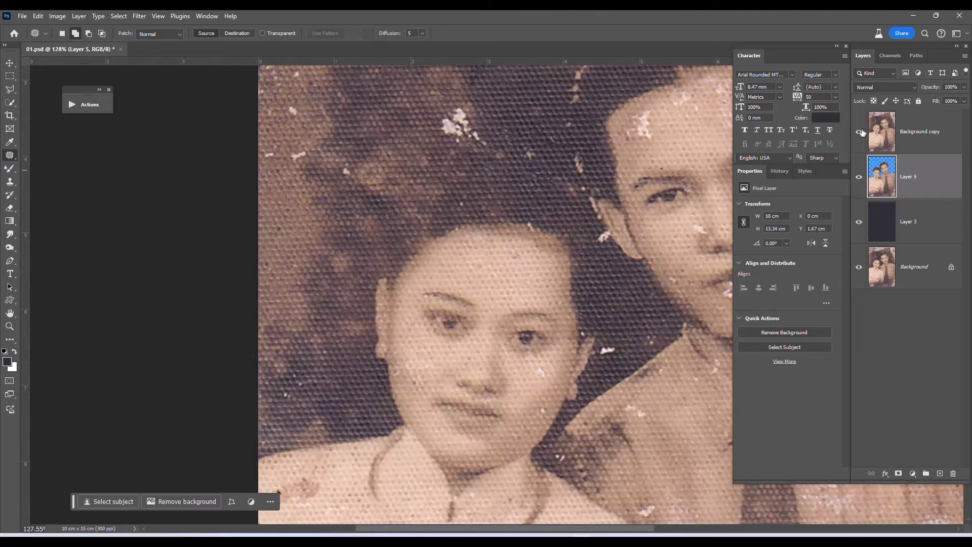
click(859, 132)
click(859, 132)
scroll(379, 265, down, 2)
scroll(379, 265, down, 2)
scroll(430, 451, up, 1)
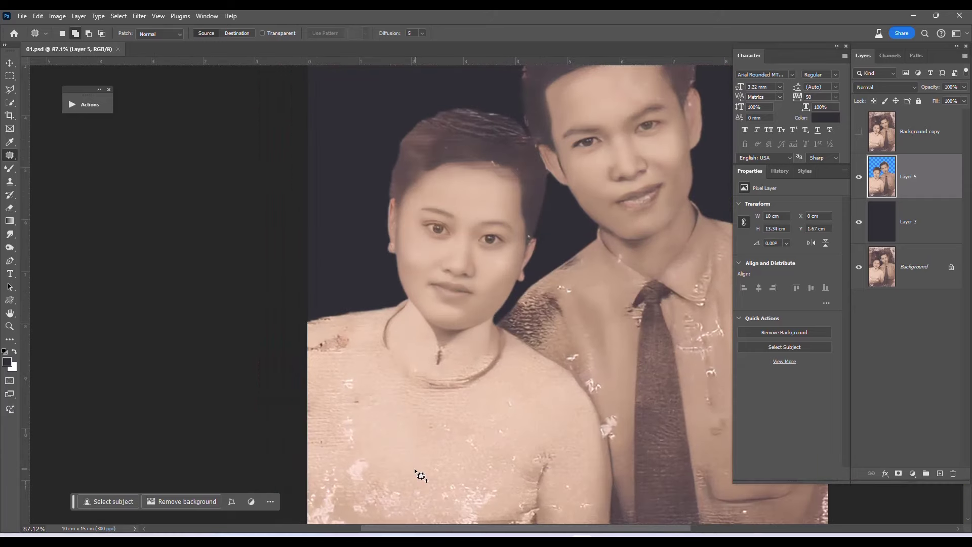
key(p)
scroll(419, 294, up, 4)
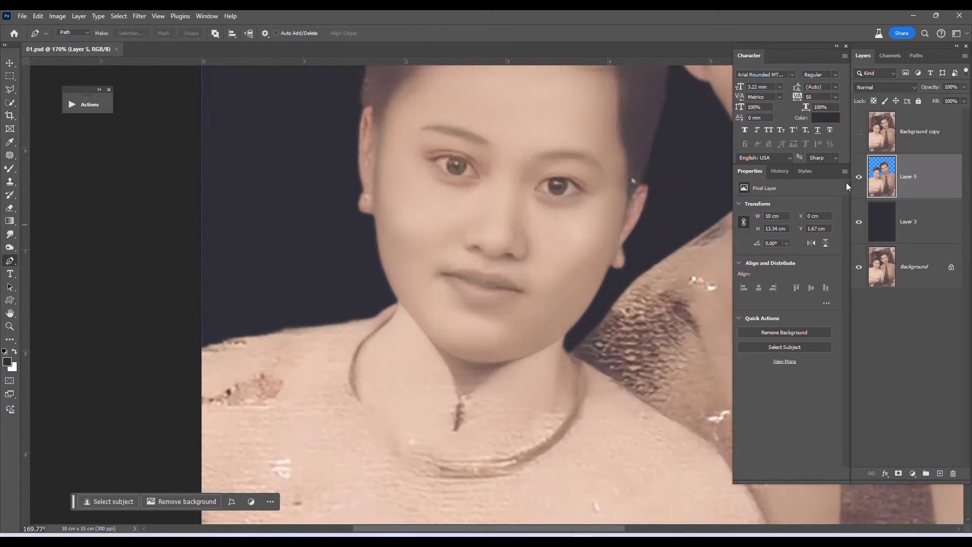
Step: Trace a Pen path along the woman's shoulder, neckline and collar over the original
click(858, 131)
scroll(344, 360, up, 1)
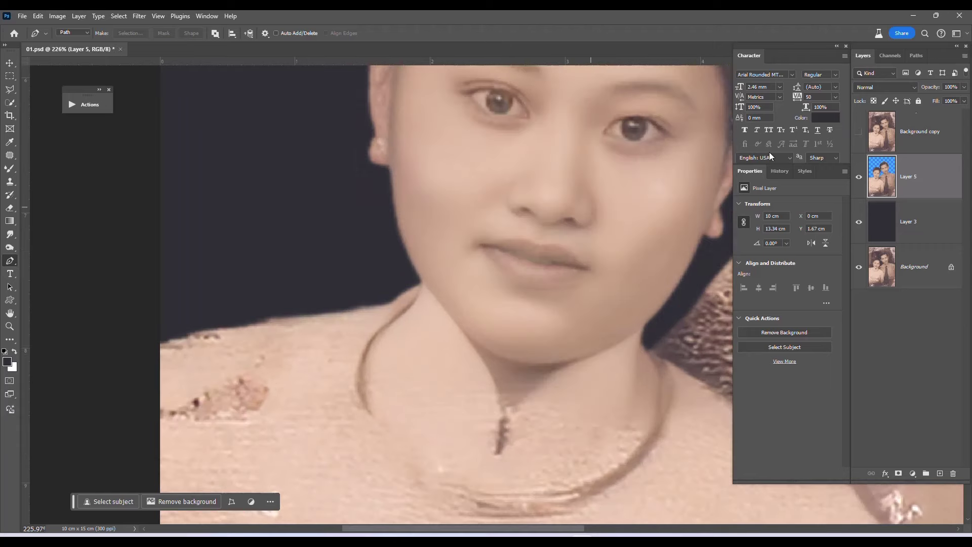
click(858, 133)
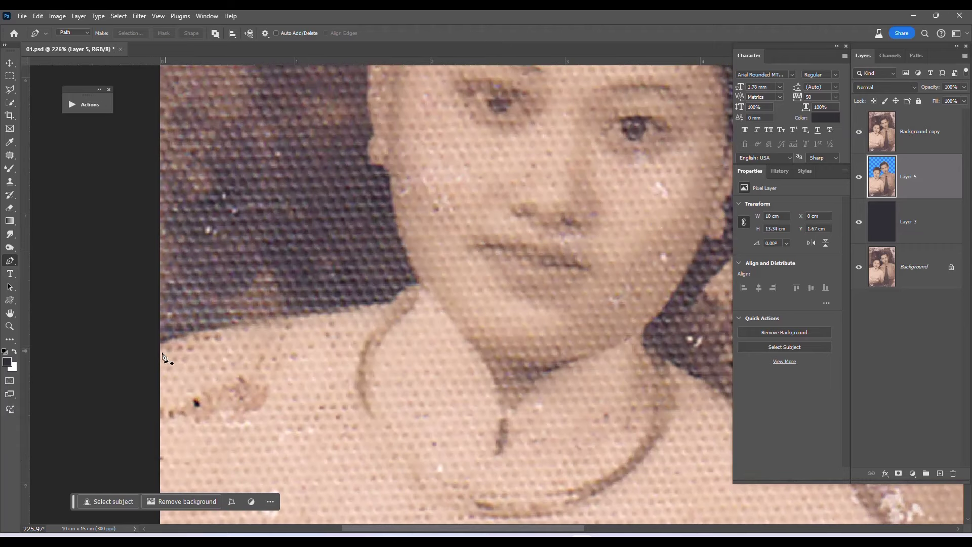
click(152, 350)
drag(183, 339, 202, 333)
mouse_move(315, 316)
mouse_down()
mouse_move(396, 295)
mouse_move(453, 324)
mouse_up()
click(420, 287)
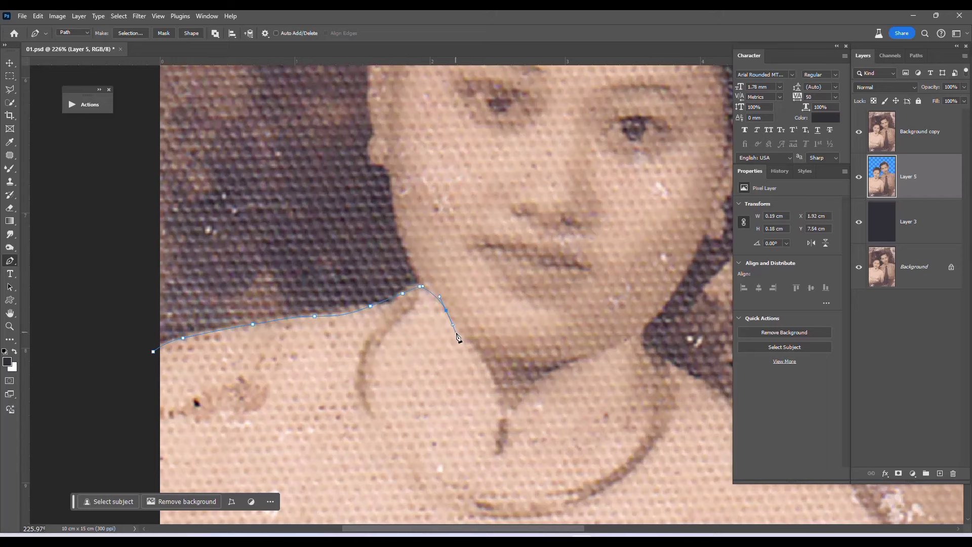
mouse_move(488, 371)
mouse_down()
mouse_move(494, 386)
mouse_move(317, 309)
mouse_up()
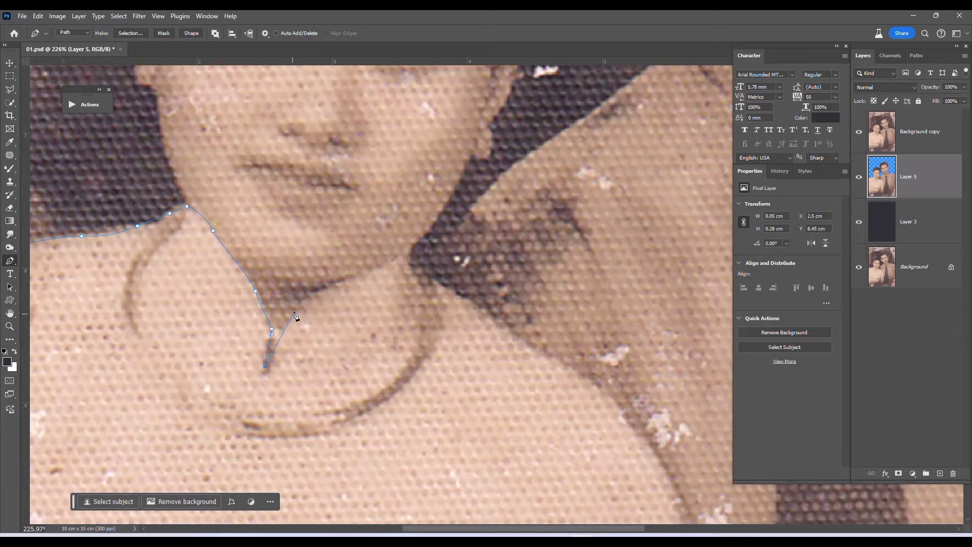
Step: Continue the dress path down her arm and around to the photo's bottom edge
scroll(406, 261, down, 3)
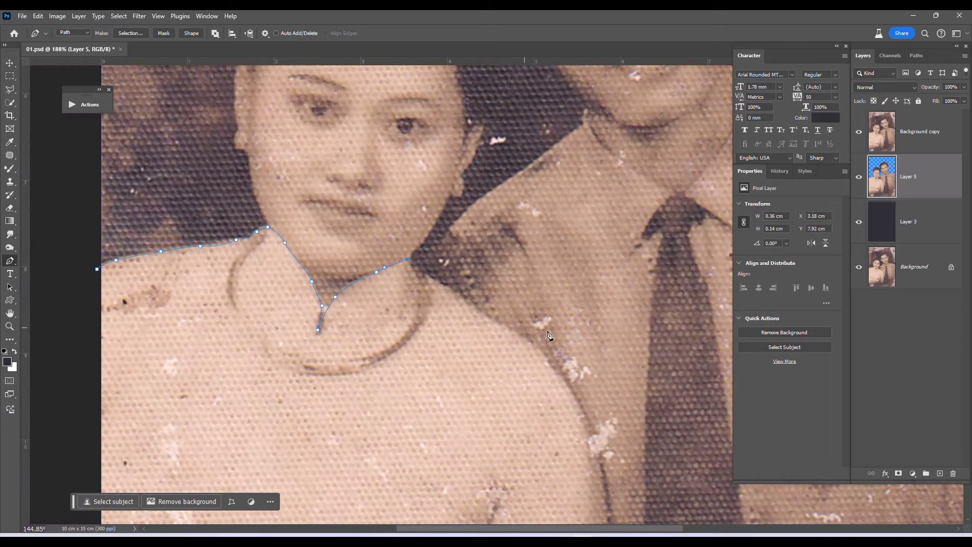
click(429, 276)
mouse_move(529, 341)
mouse_down()
mouse_move(545, 355)
mouse_move(497, 232)
mouse_move(547, 252)
mouse_up()
scroll(541, 354, down, 3)
scroll(532, 462, down, 2)
click(528, 508)
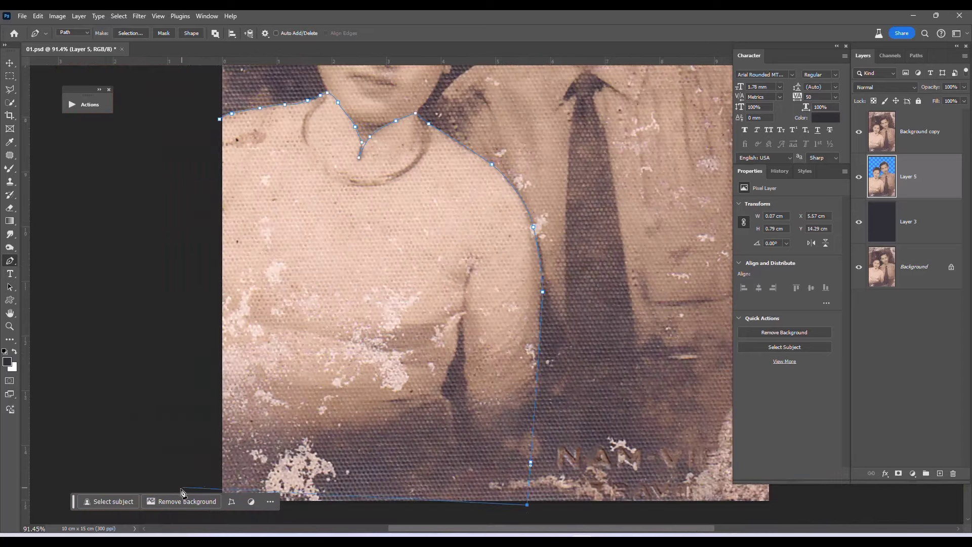
scroll(184, 490, down, 2)
click(173, 476)
Step: Convert the dress path into a selection feathered by 2 px
click(192, 271)
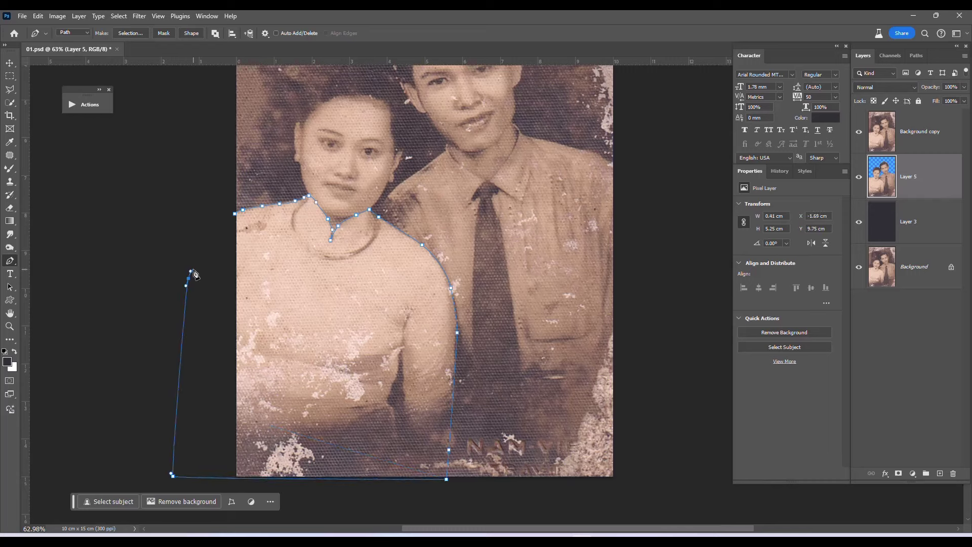
key(ctrl+Return)
key(shift+F6)
text(2)
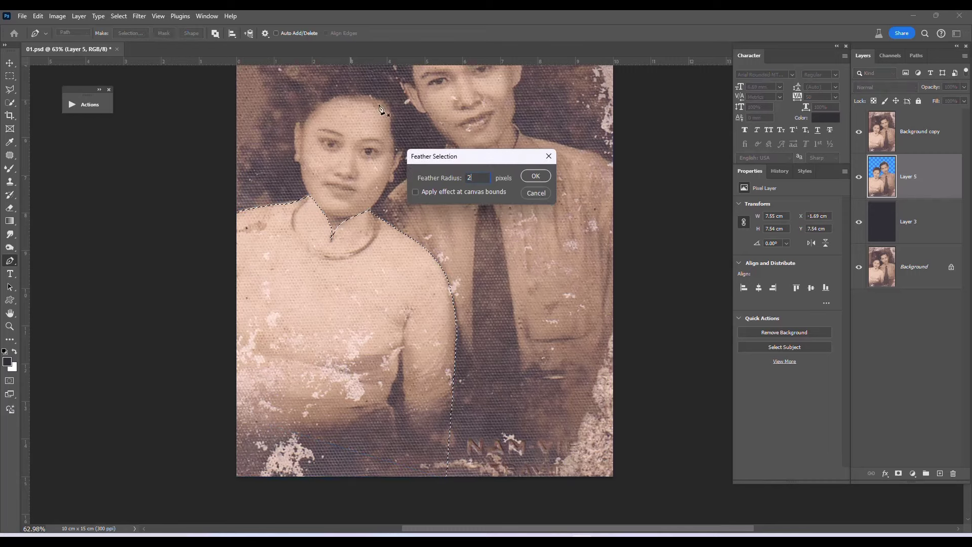
key(Return)
key(shift+F6)
key(Return)
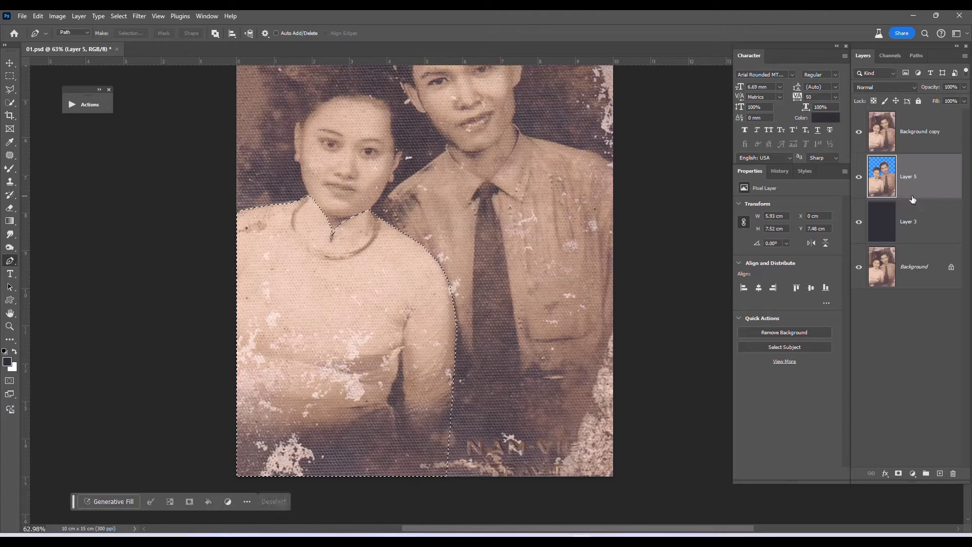
Step: Copy the dress to new Layer 6, place it just below Background copy, and show Background copy
key(ctrl+j)
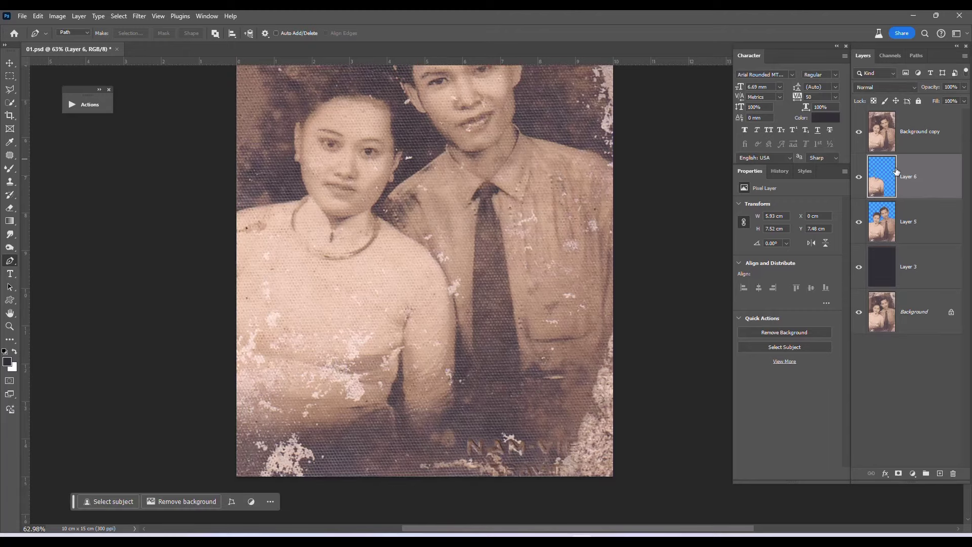
drag(891, 177, 904, 246)
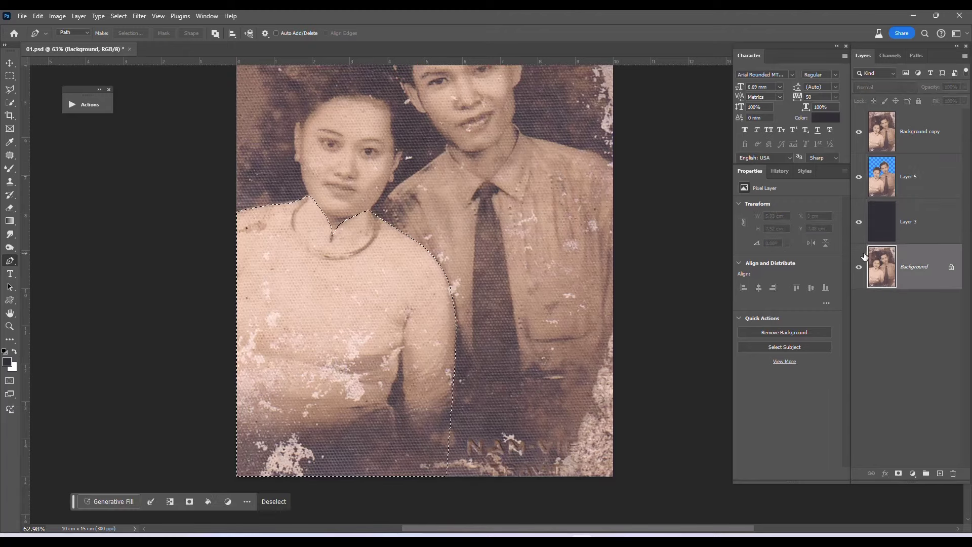
key(ctrl+bracketright)
key(ctrl+bracketright)
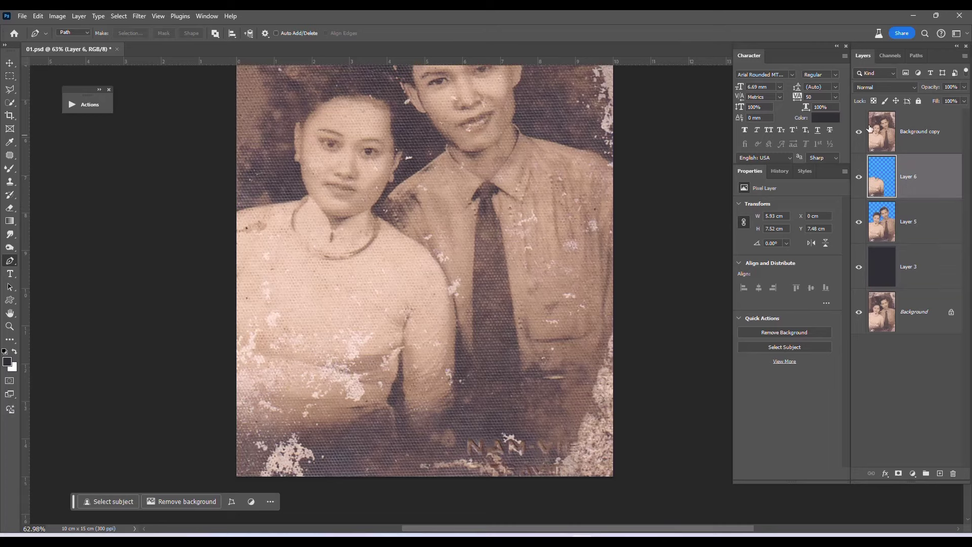
click(859, 133)
key(ctrl+plus)
key(ctrl+plus)
key(ctrl+plus)
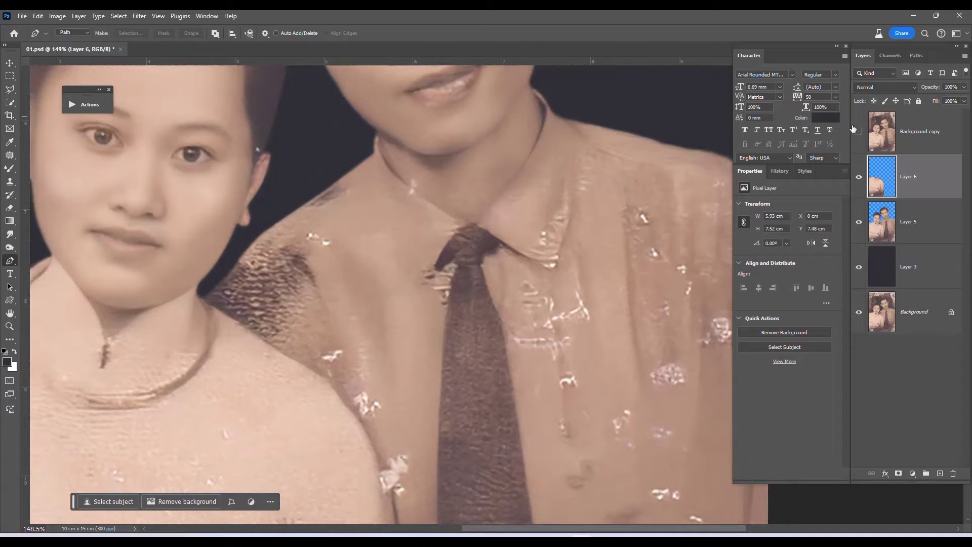
Step: On the Background layer, trace the man's shirt and tie with the Pen tool
click(917, 311)
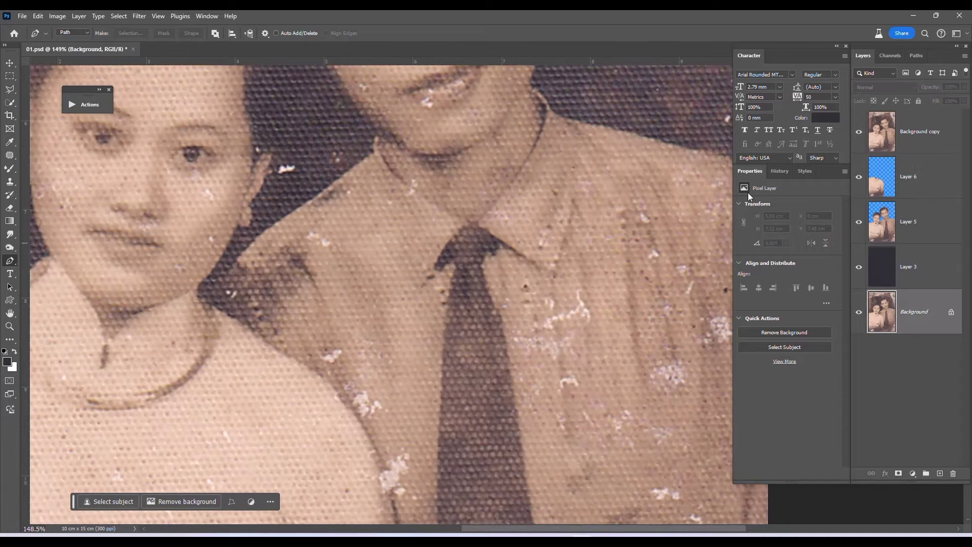
scroll(188, 287, up, 1)
scroll(188, 287, up, 1)
click(166, 338)
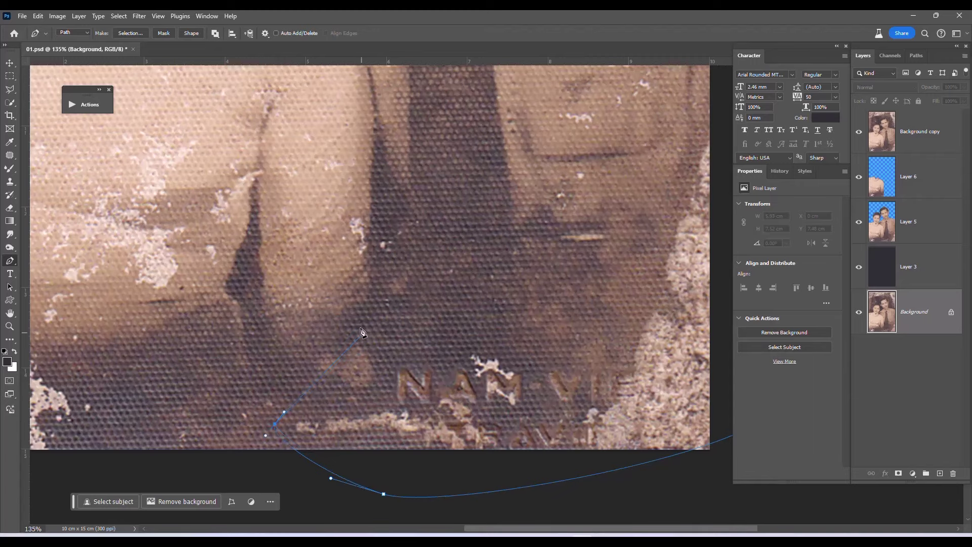
drag(360, 324, 360, 295)
drag(369, 185, 367, 383)
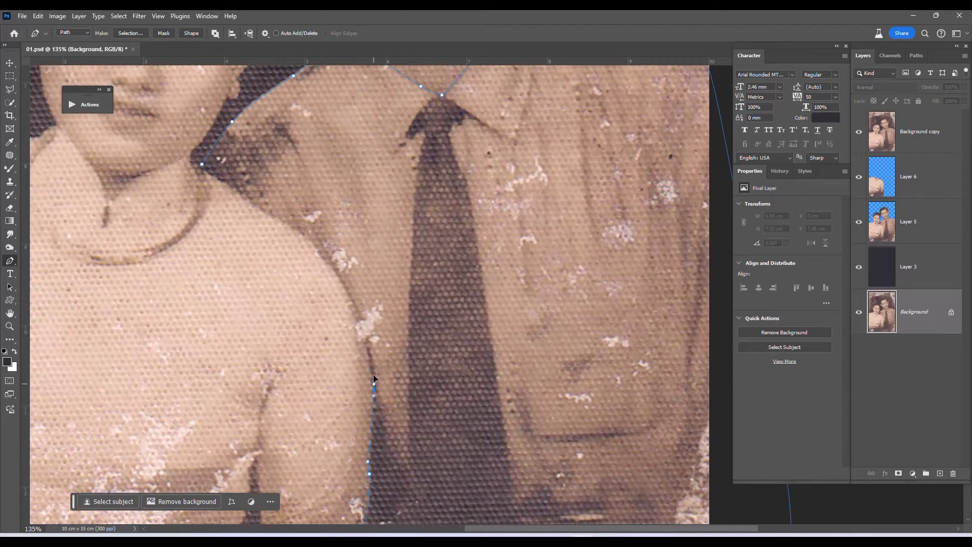
drag(366, 320, 344, 292)
drag(297, 234, 365, 322)
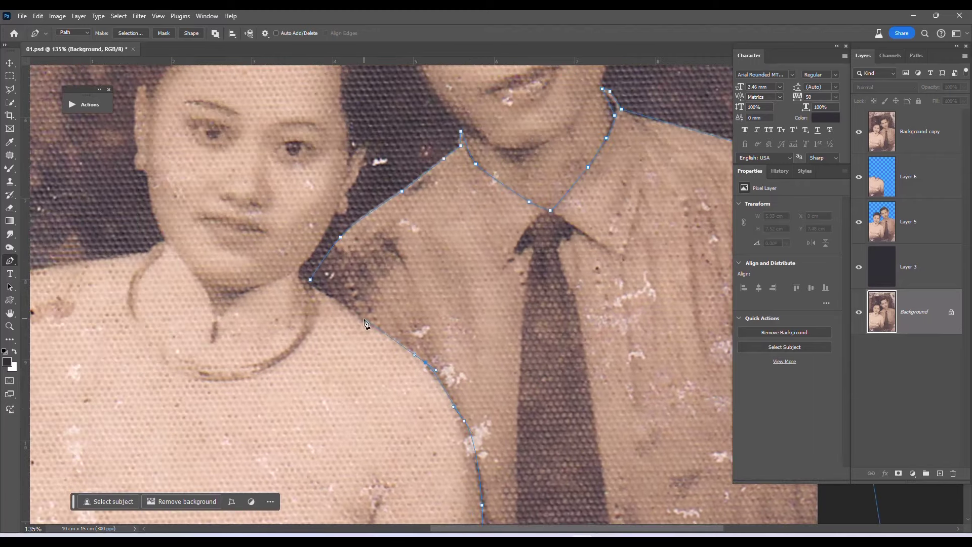
Step: Turn the shirt outline into a selection feathered by 3 px
click(131, 32)
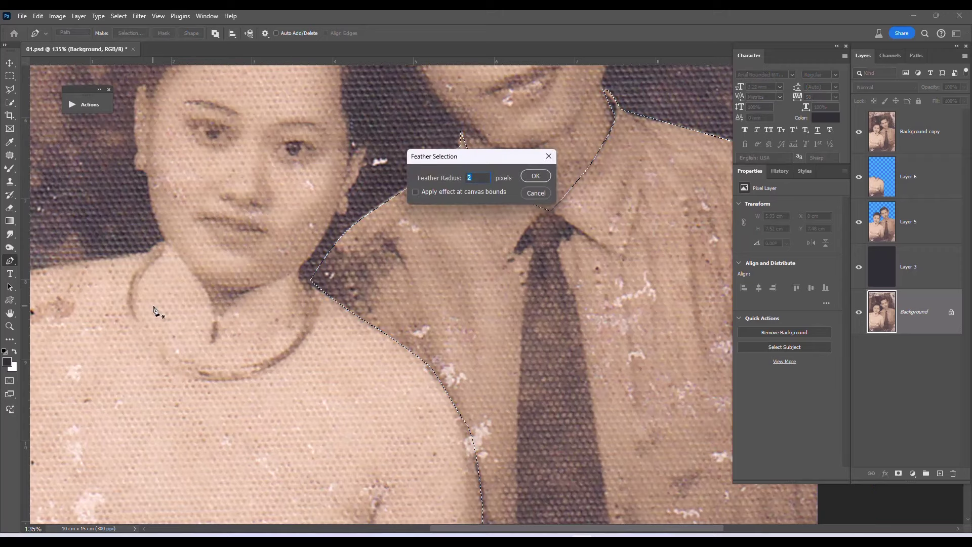
key(Return)
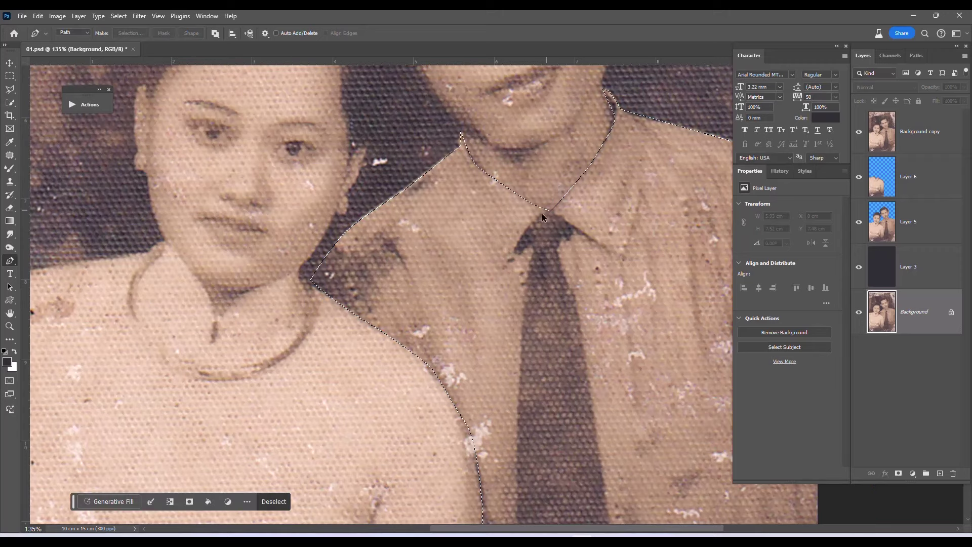
key(shift+F6)
text(3)
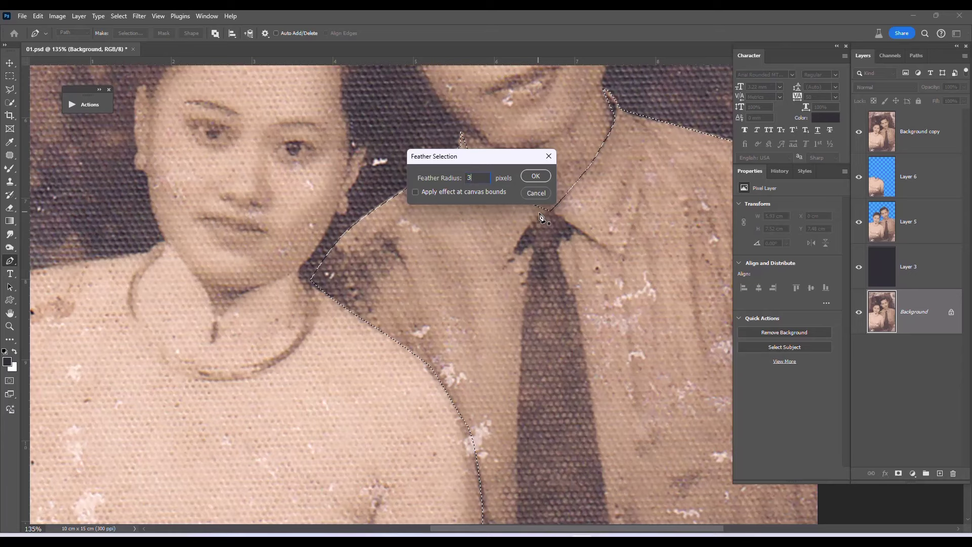
click(535, 175)
Step: Copy the shirt to new Layer 7 below Layer 6 and hide Background copy
key(ctrl+j)
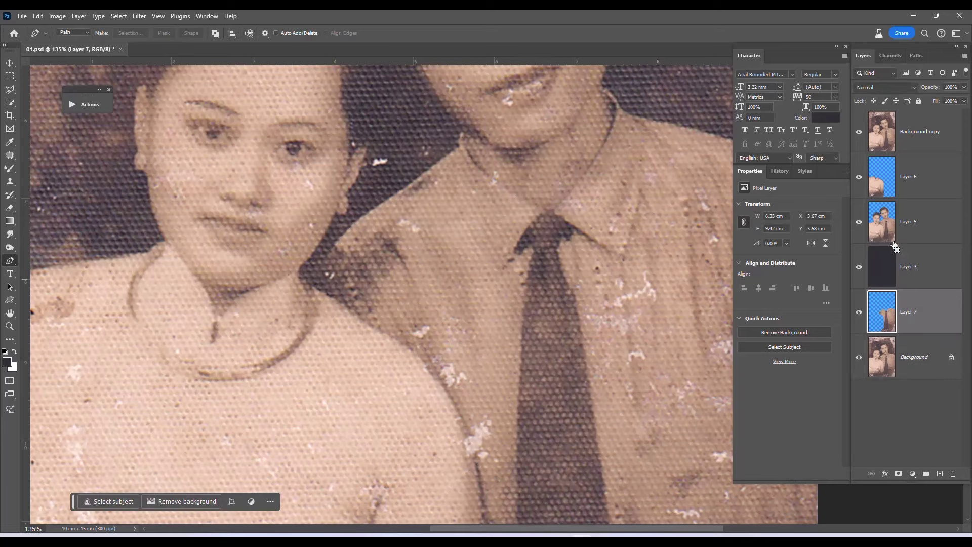
drag(882, 320, 885, 195)
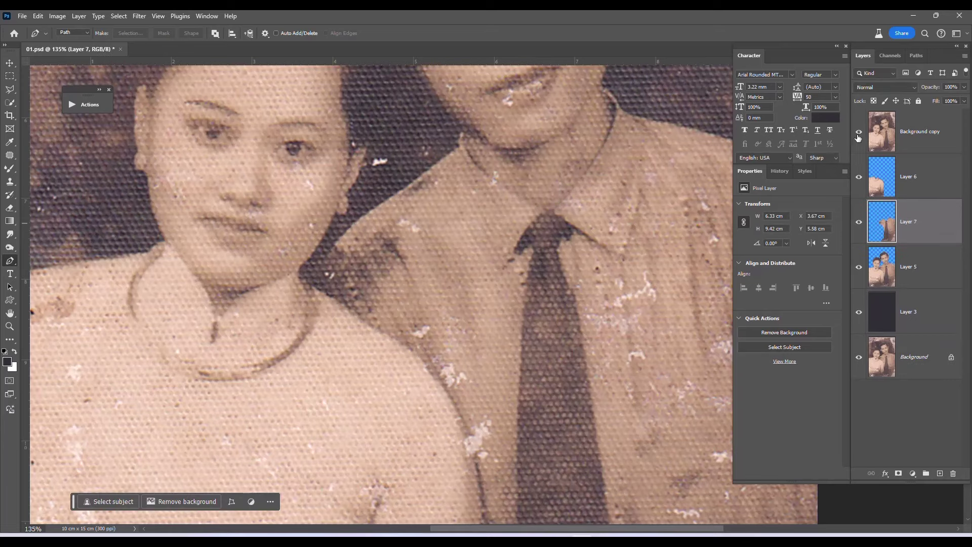
click(858, 133)
scroll(258, 465, down, 3)
scroll(259, 464, down, 2)
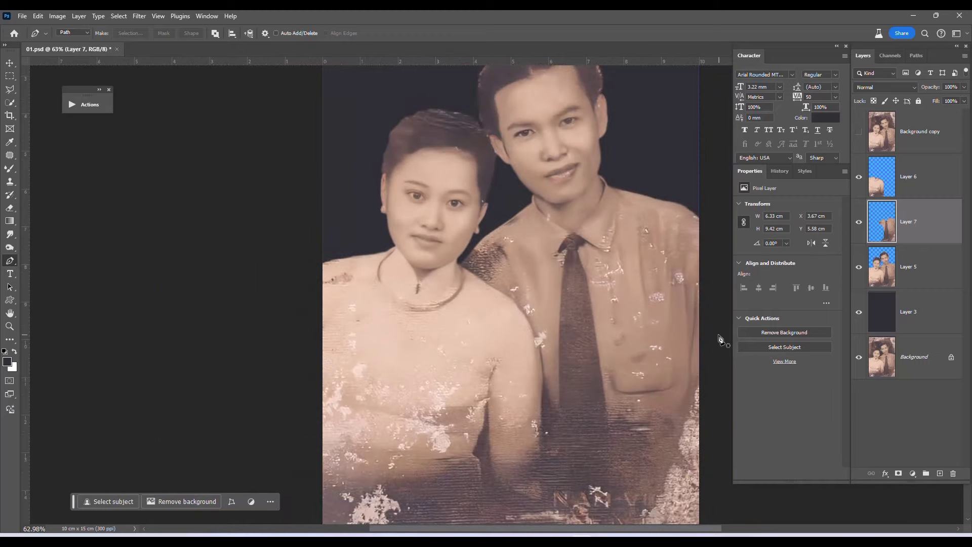
Step: On Layer 6, raise the Curves midpoint, apply Levels, then boost Curves again
click(901, 186)
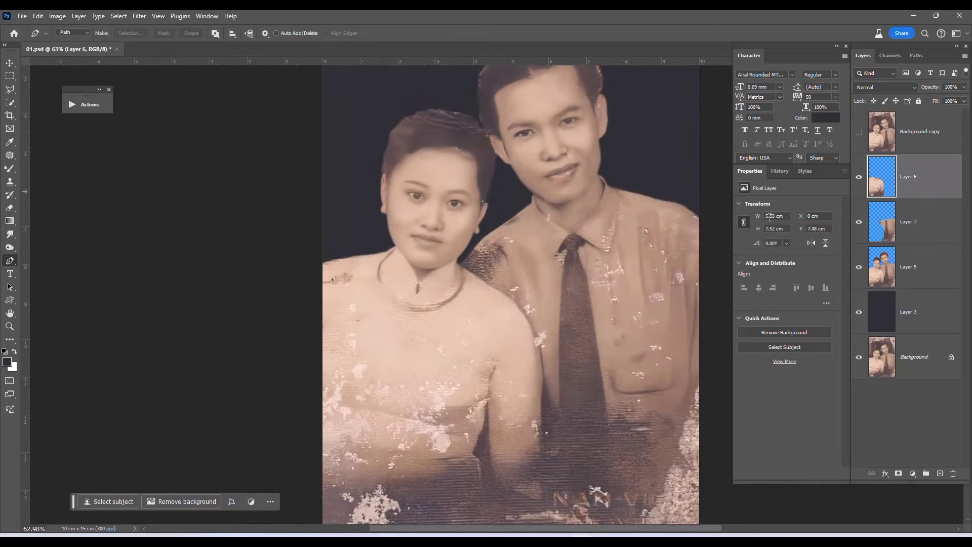
key(ctrl+m)
drag(680, 426, 679, 408)
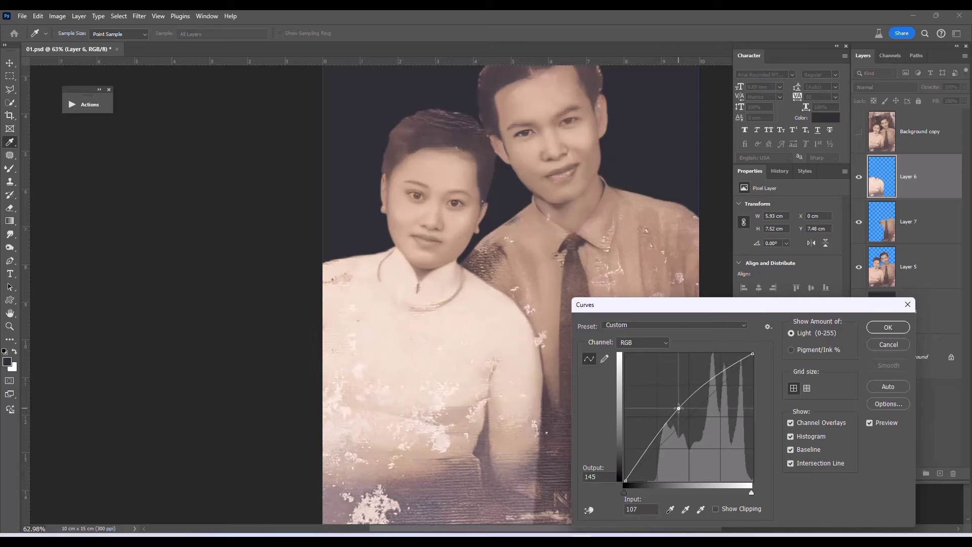
key(Return)
key(ctrl+l)
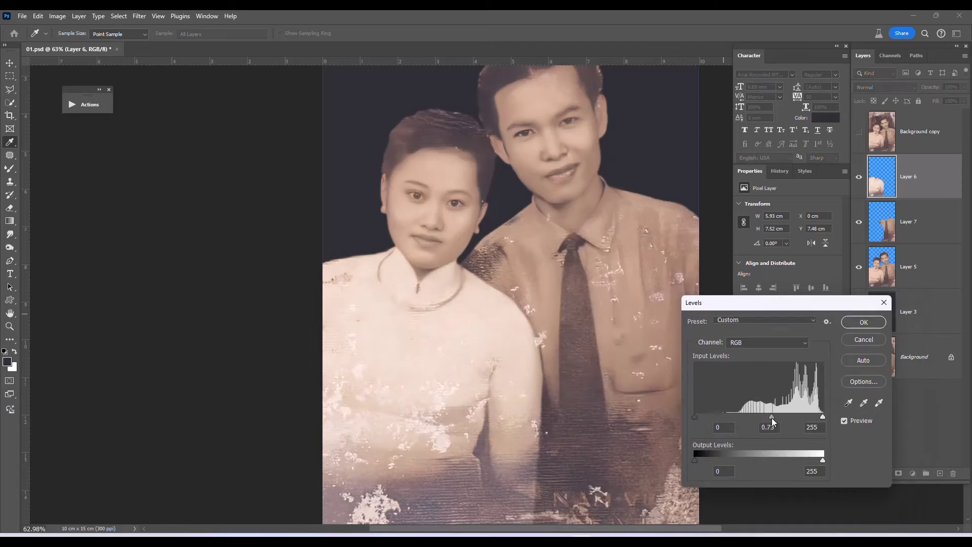
key(Return)
key(ctrl+m)
drag(683, 423, 683, 408)
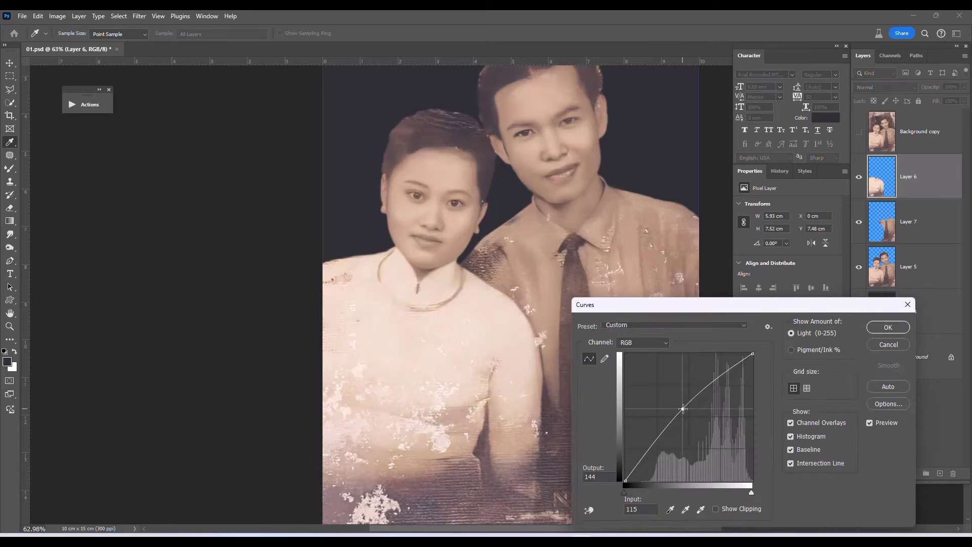
key(Return)
click(9, 260)
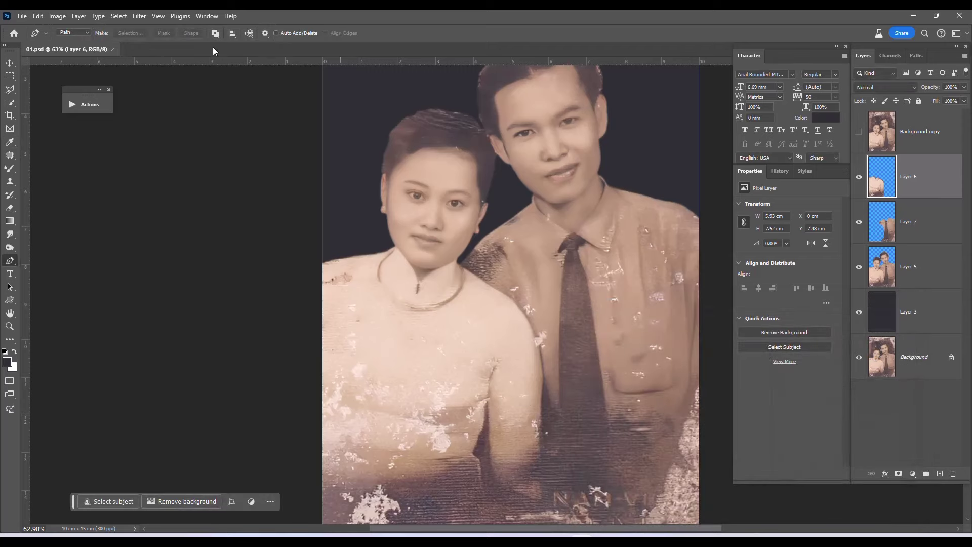
click(137, 16)
Step: Apply the Camera Raw Filter to Layer 6 with Detail Noise Reduction set to 87
click(162, 117)
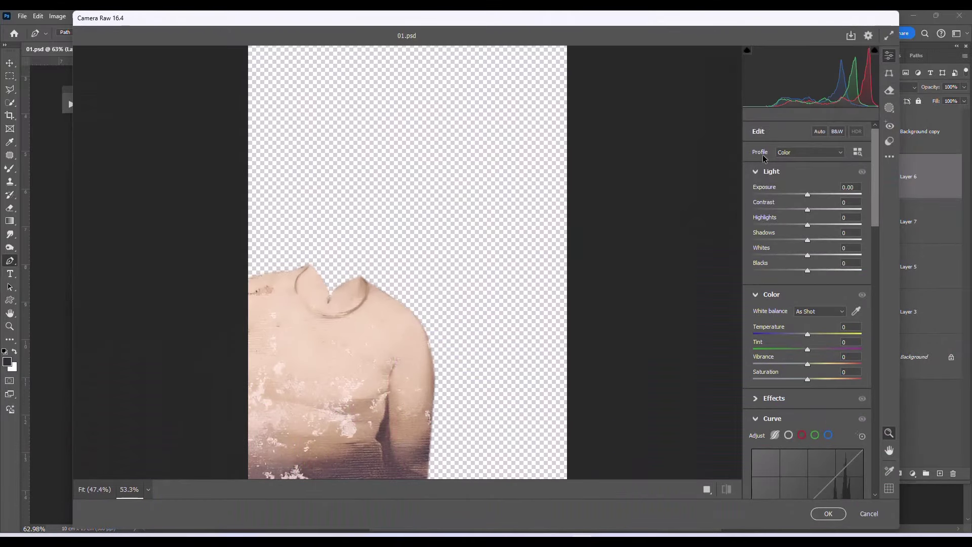
click(755, 173)
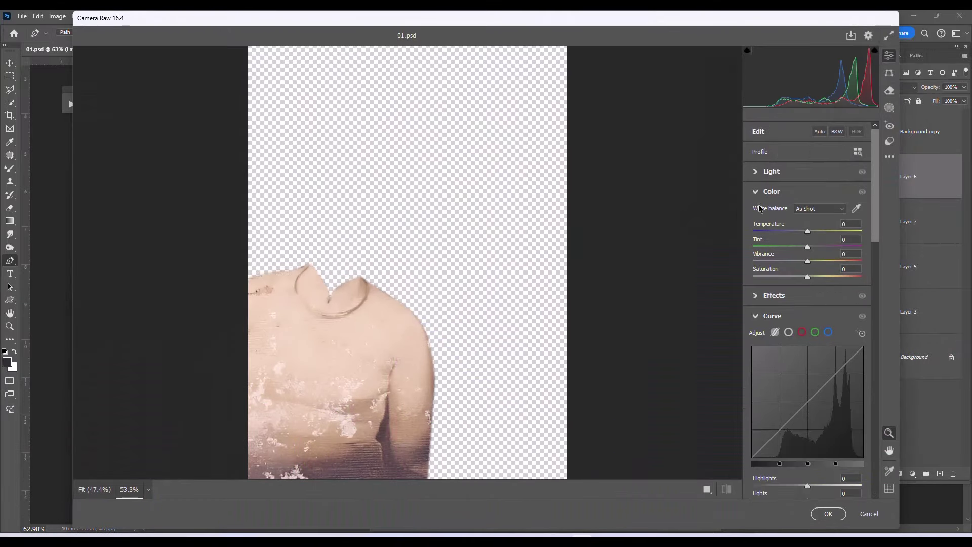
click(755, 191)
click(756, 232)
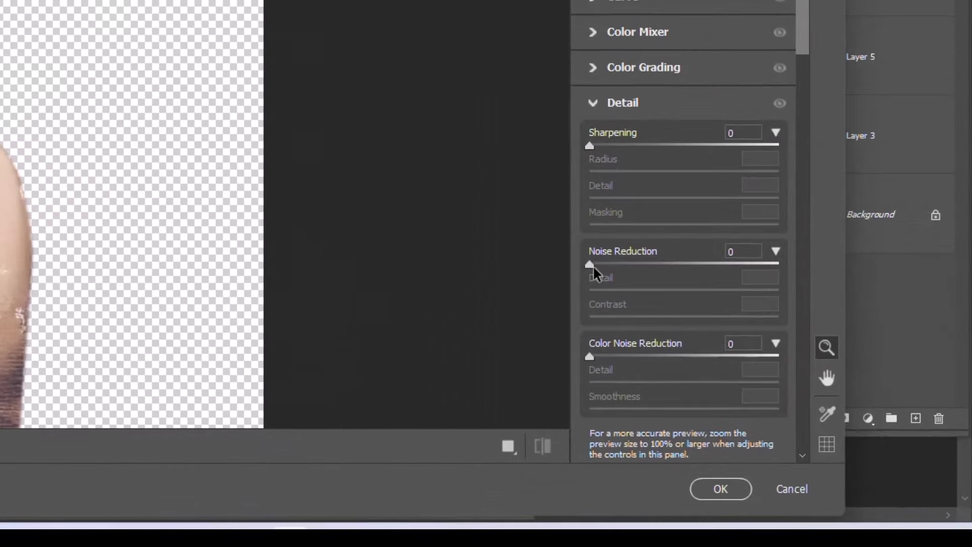
drag(753, 384, 764, 385)
mouse_move(677, 270)
mouse_down()
mouse_move(691, 287)
mouse_move(492, 310)
mouse_up()
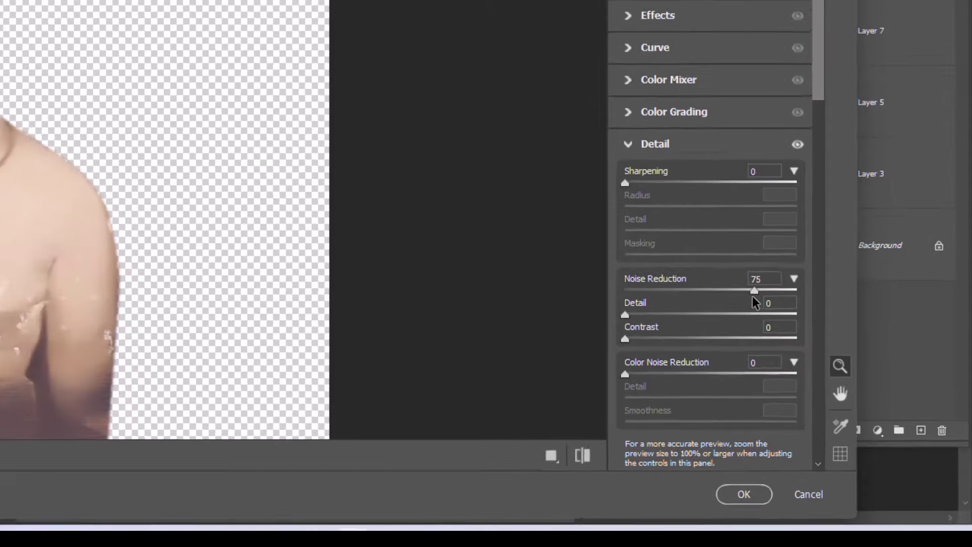
click(720, 489)
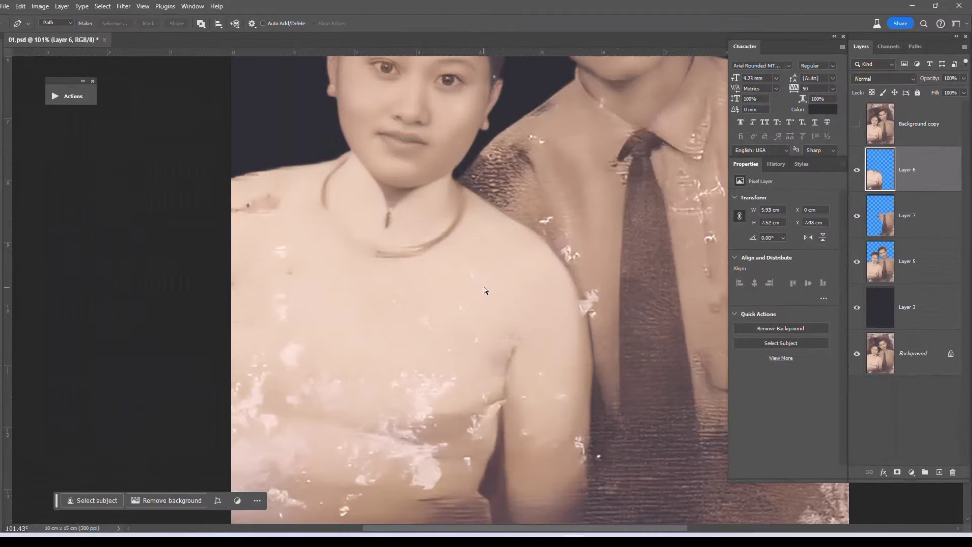
Step: Show Background copy and trace a closed pen path around the woman's necklace
scroll(306, 251, up, 3)
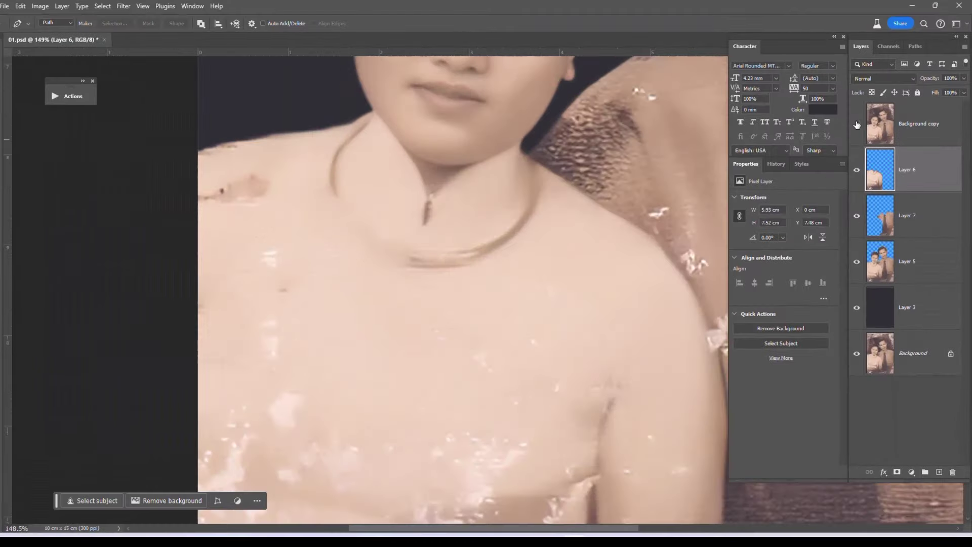
click(857, 125)
scroll(339, 229, up, 1)
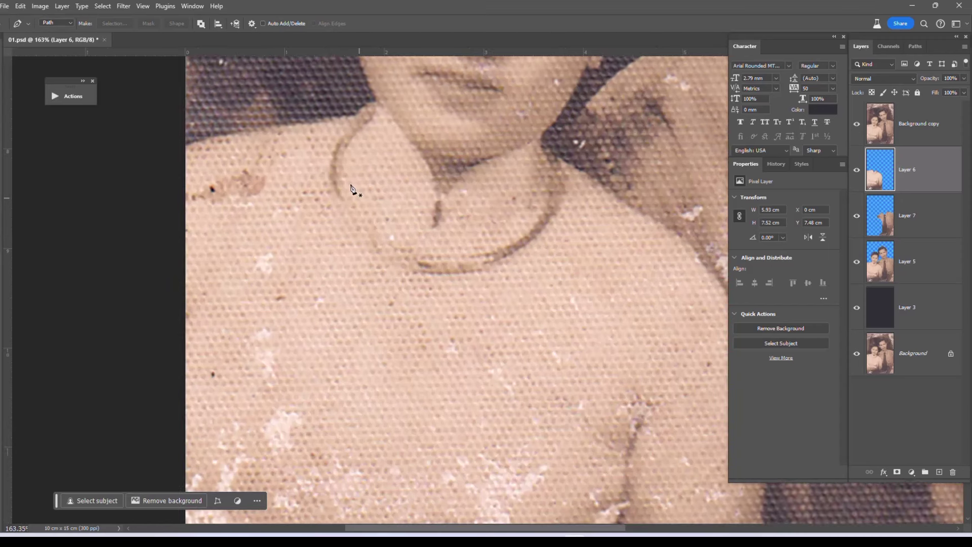
scroll(353, 189, up, 1)
click(369, 101)
drag(331, 160, 351, 226)
drag(378, 257, 464, 285)
mouse_move(528, 263)
mouse_down()
mouse_move(556, 248)
mouse_move(588, 191)
mouse_up()
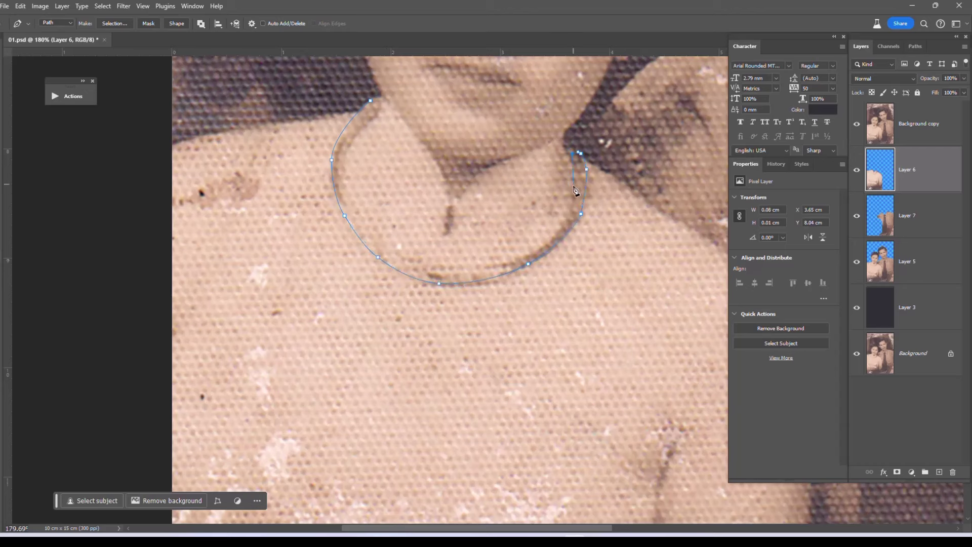
drag(518, 256, 506, 261)
click(409, 259)
click(360, 222)
click(340, 172)
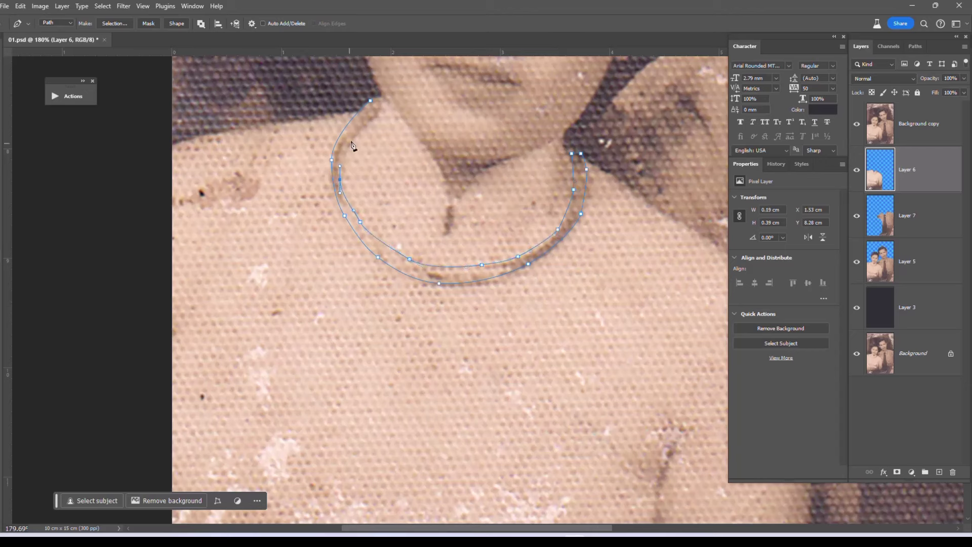
click(354, 135)
click(370, 101)
Step: Copy the necklace with a 3 px feather from Background copy to Layer 8 above Layer 6
key(ctrl+Return)
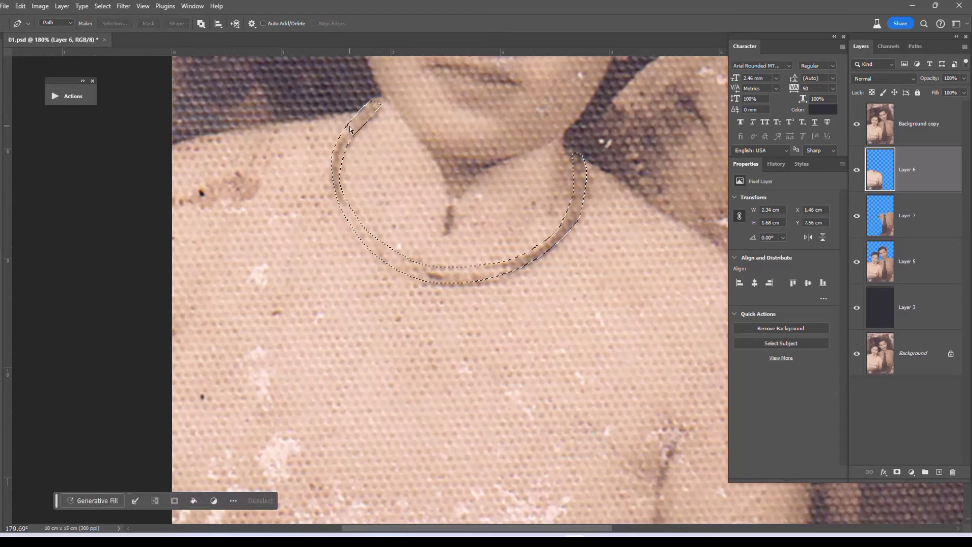
key(shift+F6)
click(527, 169)
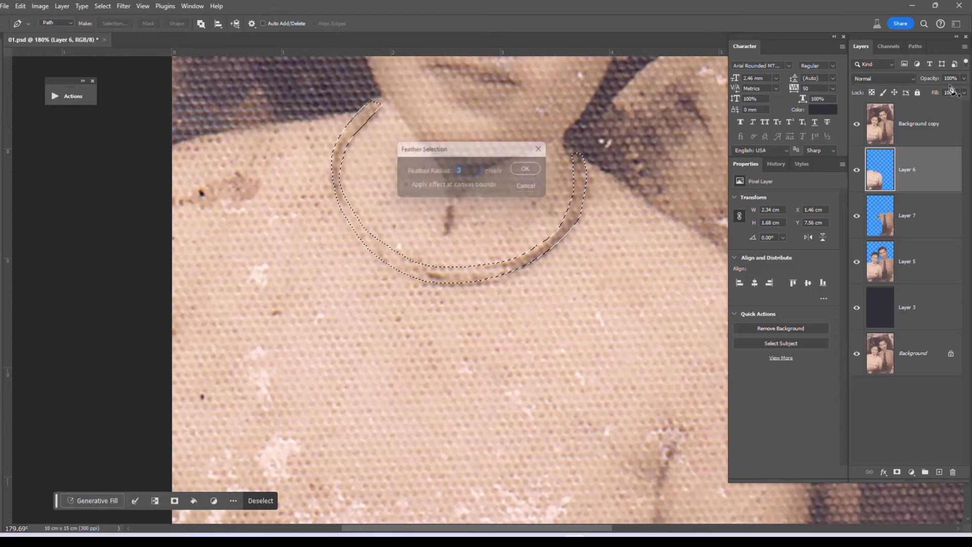
click(894, 124)
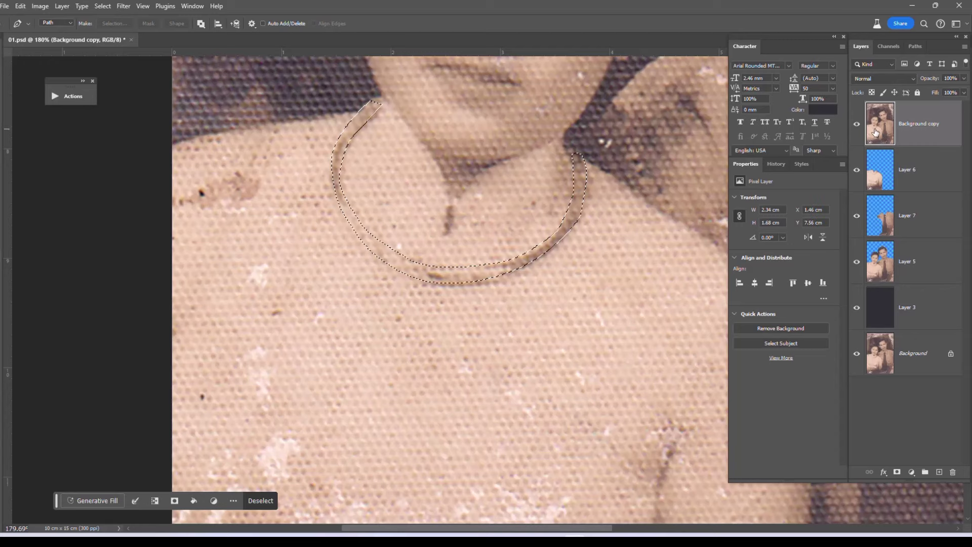
key(ctrl+j)
key(ctrl+bracketright)
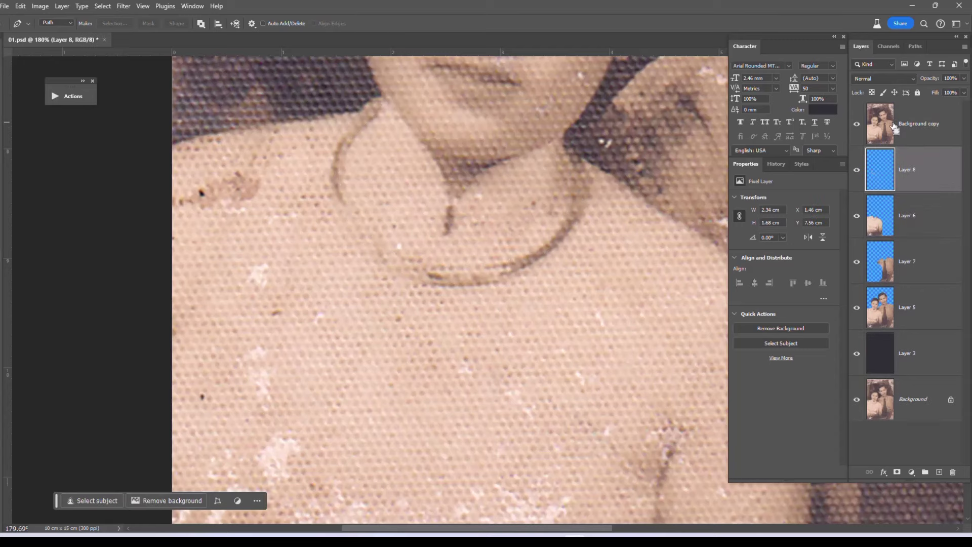
click(857, 124)
scroll(436, 222, down, 2)
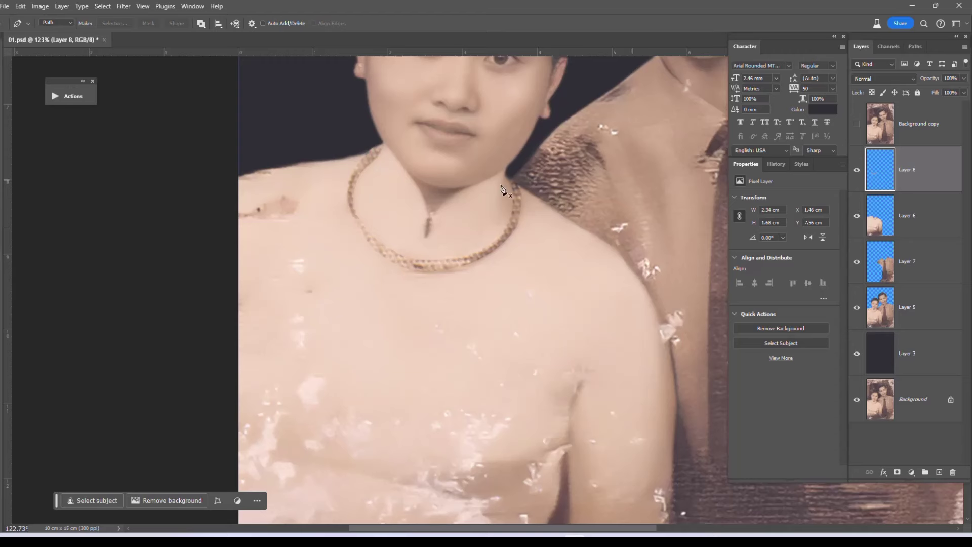
Step: Darken the necklace on Layer 8 by pulling its Curves down
click(123, 6)
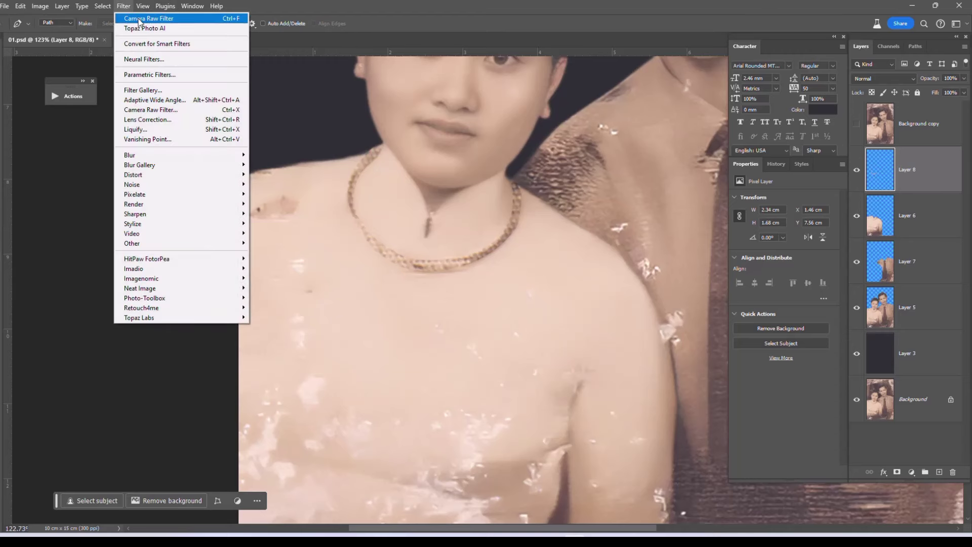
key(Escape)
key(ctrl+m)
drag(680, 417, 677, 430)
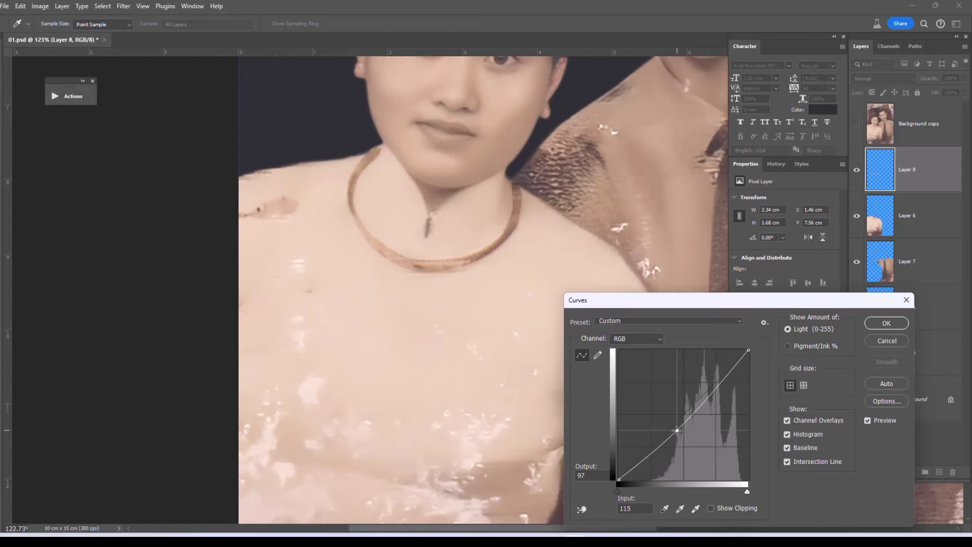
key(Return)
Step: Use a size-30 eraser to soften the necklace edges into the skin
scroll(512, 288, up, 1)
key(e)
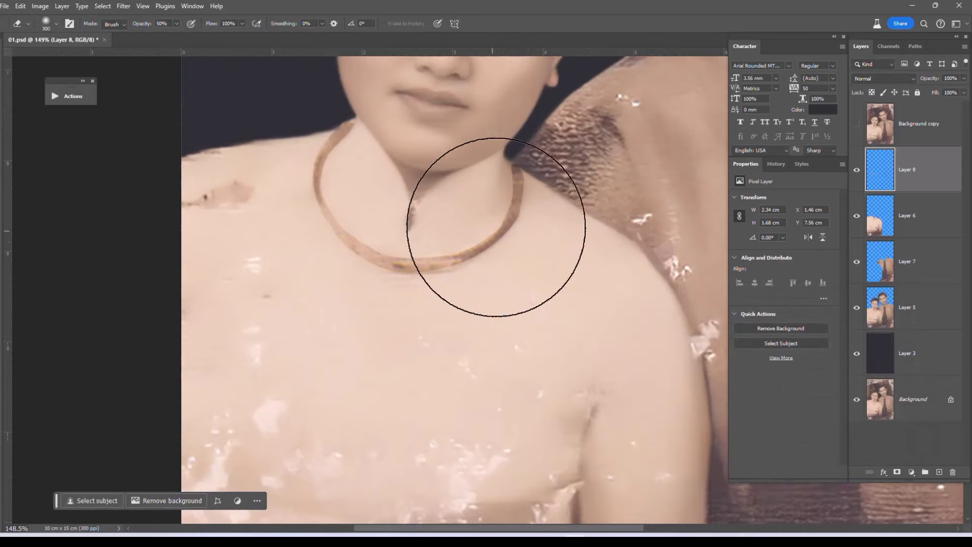
key(bracketleft)
key(bracketleft)
key(bracketleft)
key(bracketleft)
key(bracketleft)
key(bracketleft)
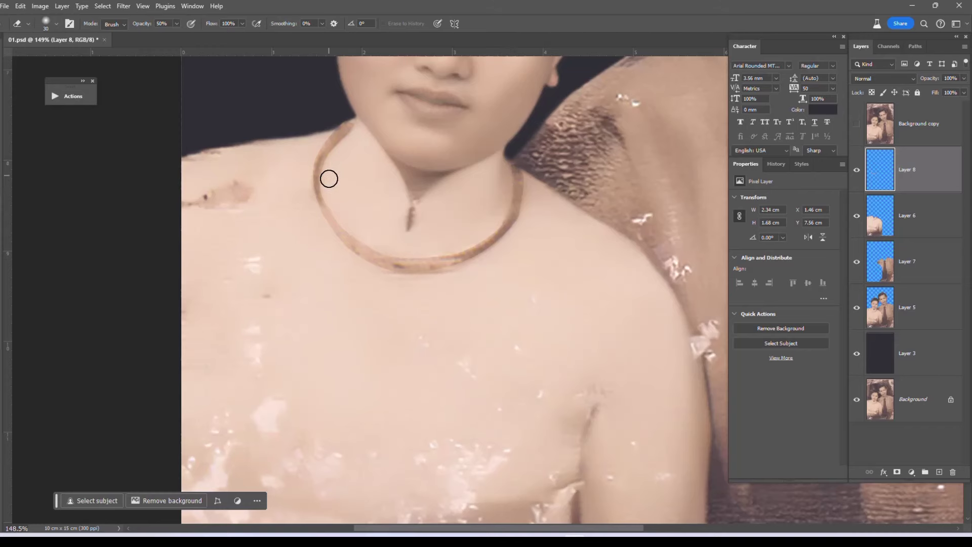
key(ctrl+m)
key(Escape)
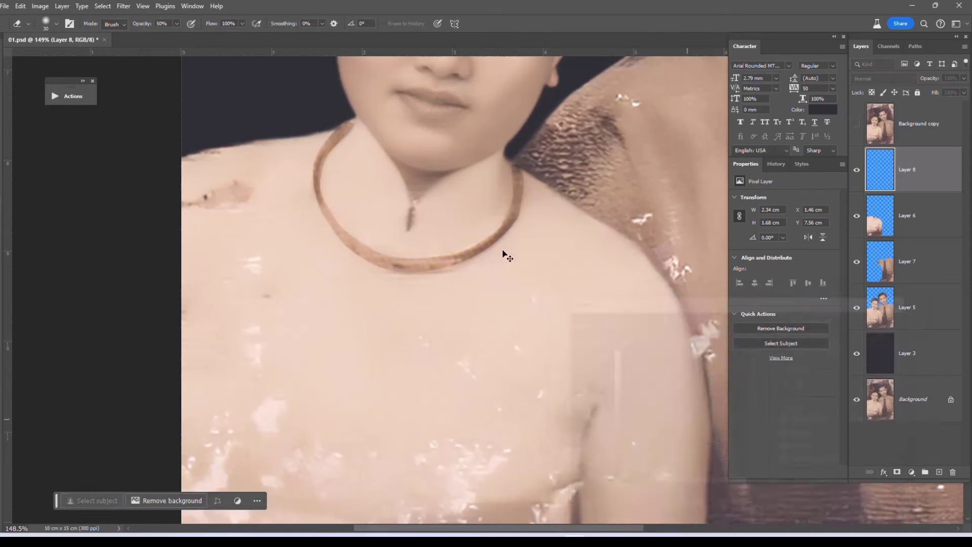
scroll(506, 256, down, 5)
scroll(387, 454, up, 3)
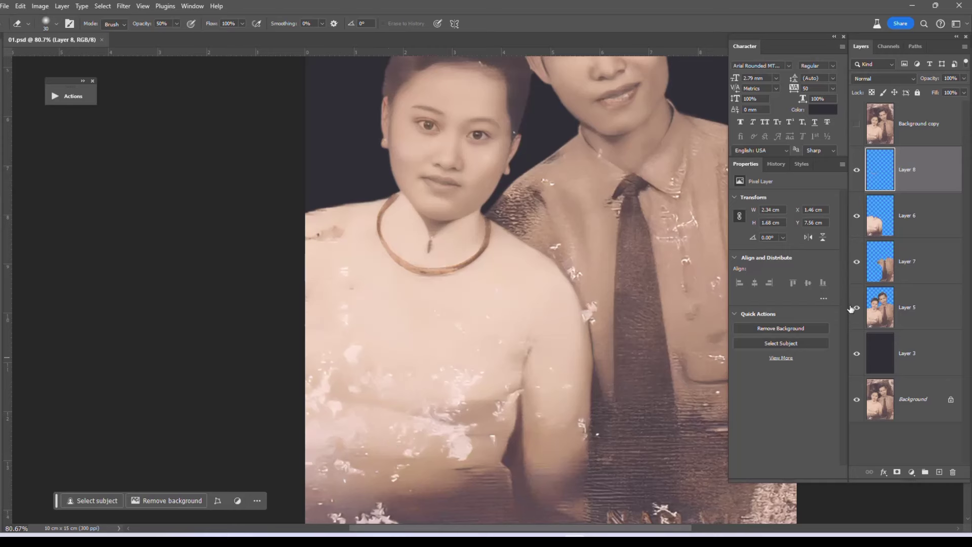
Step: Brighten the woman's shoulders and dress on Layer 6 by raising the Curves
click(887, 214)
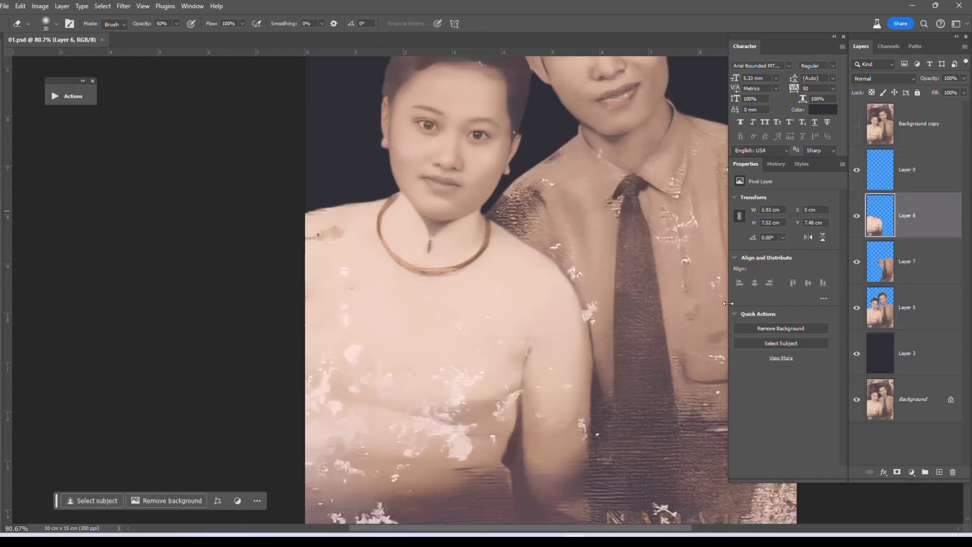
key(ctrl+m)
drag(681, 417, 682, 408)
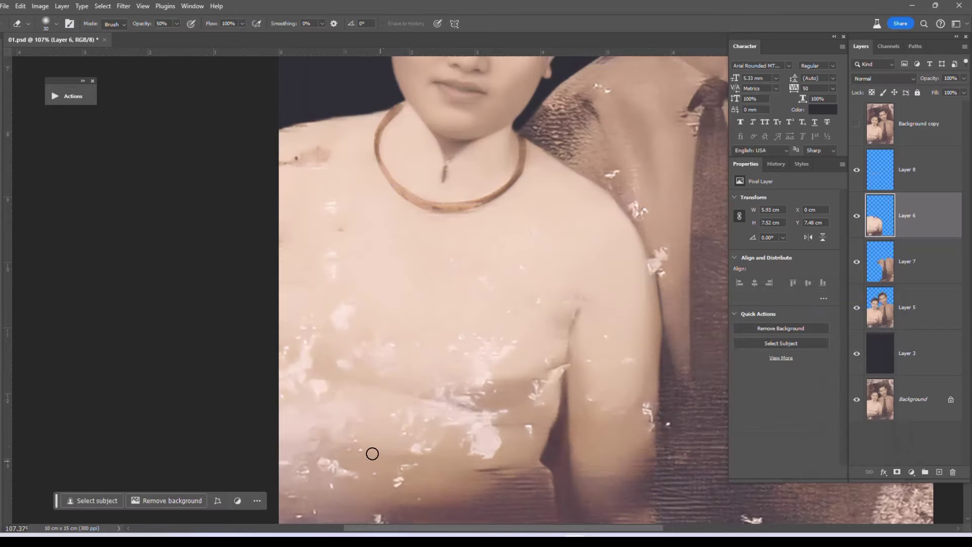
scroll(400, 390, down, 3)
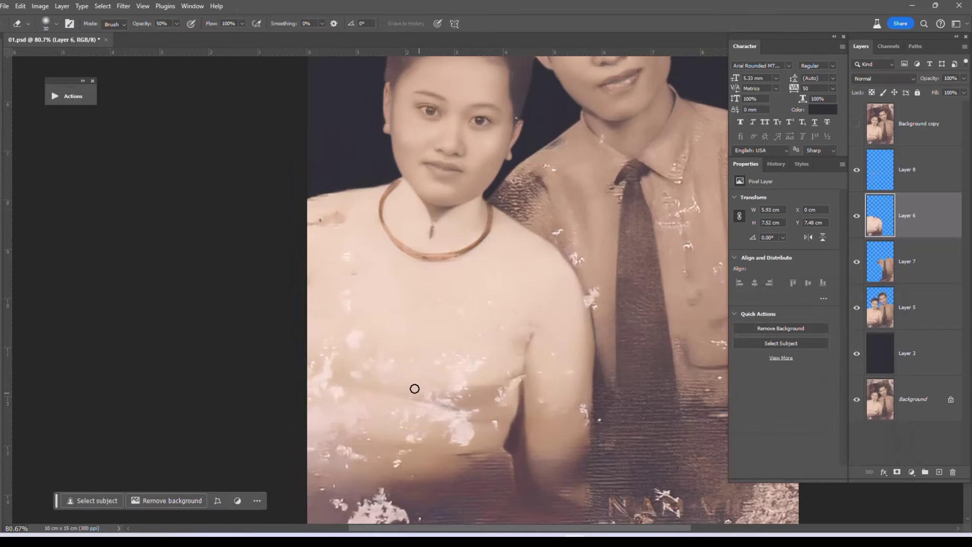
Step: Mixer-brush the shoulder mark and white dress blemishes, shrinking the brush to 60
key(b)
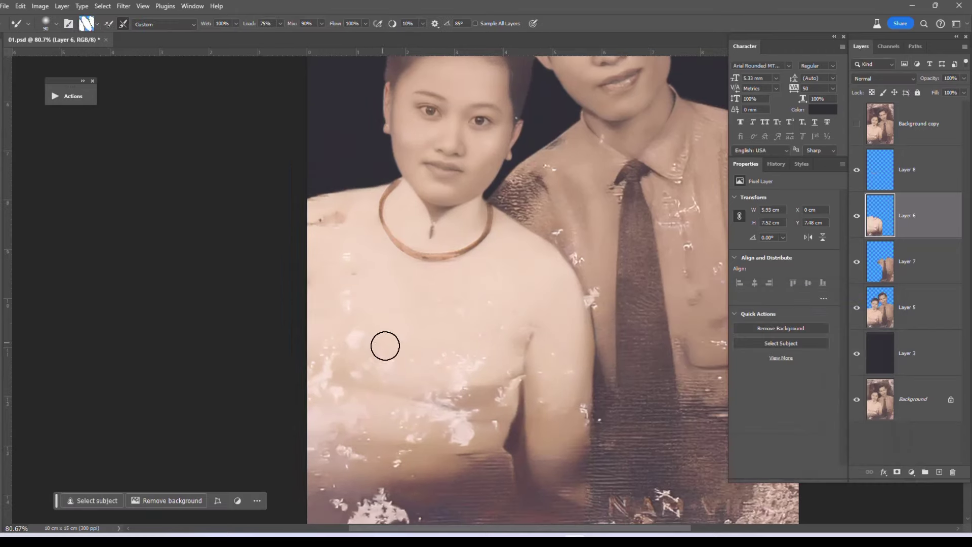
drag(340, 249, 297, 241)
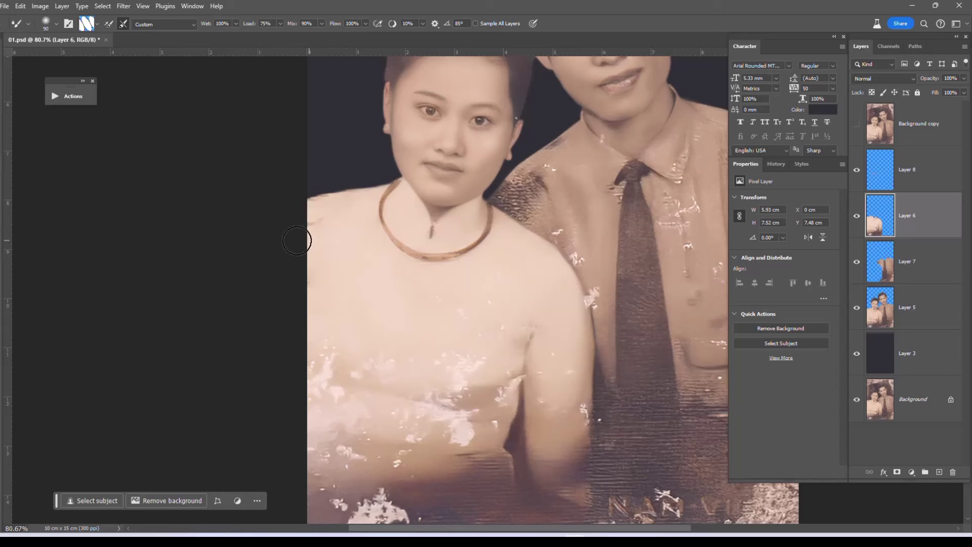
right_click(6, 171)
click(47, 192)
mouse_move(303, 244)
mouse_down()
mouse_move(367, 387)
mouse_move(347, 384)
mouse_up()
key(bracketleft)
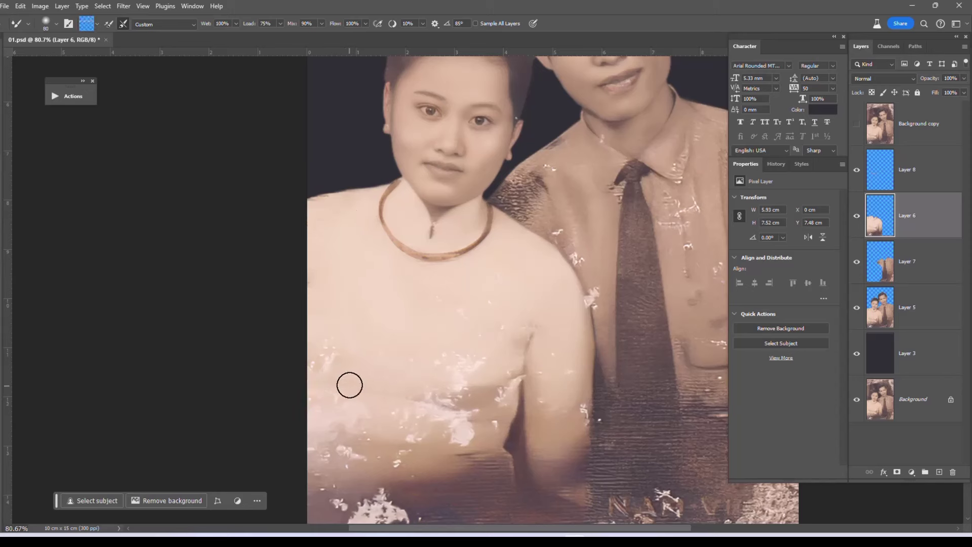
key(bracketleft)
key(bracketleft)
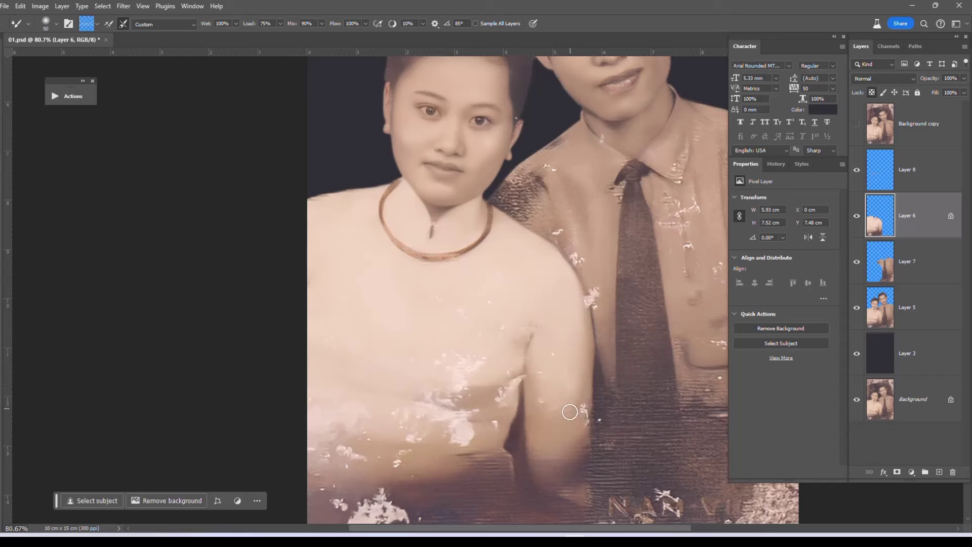
drag(569, 412, 582, 405)
key(bracketright)
Step: Smooth the white specks on the dress front, comparing against the original photo
key(bracketright)
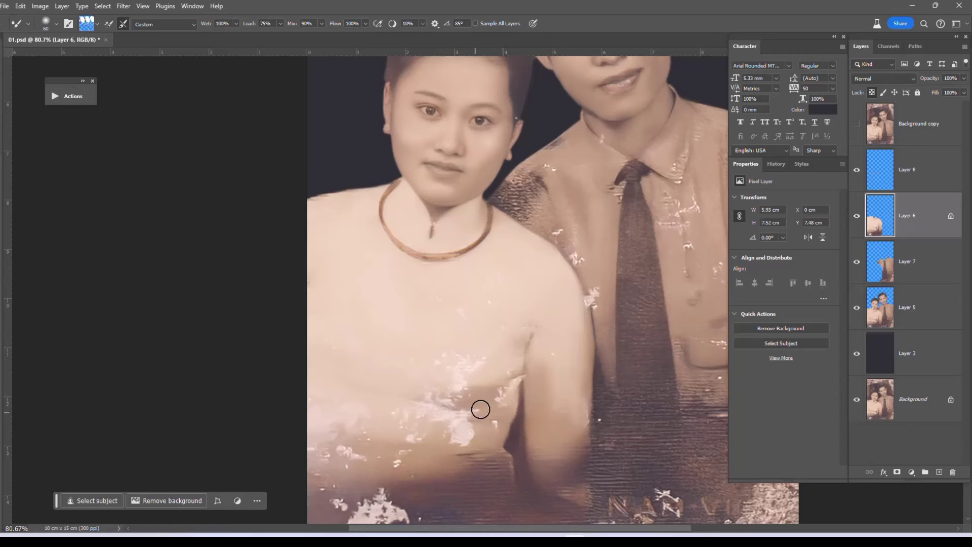
drag(481, 410, 406, 447)
key(bracketright)
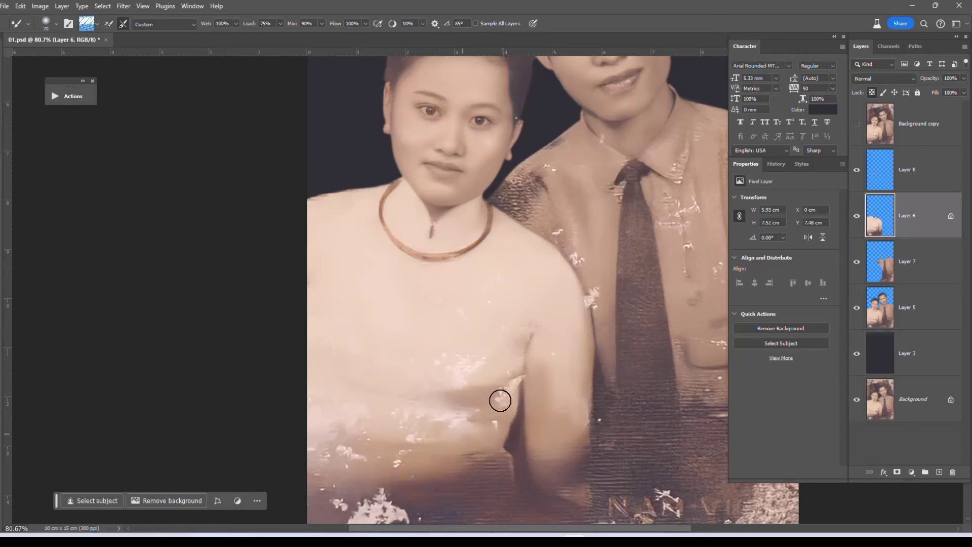
key(bracketright)
key(bracketright)
key(bracketright)
drag(521, 379, 441, 353)
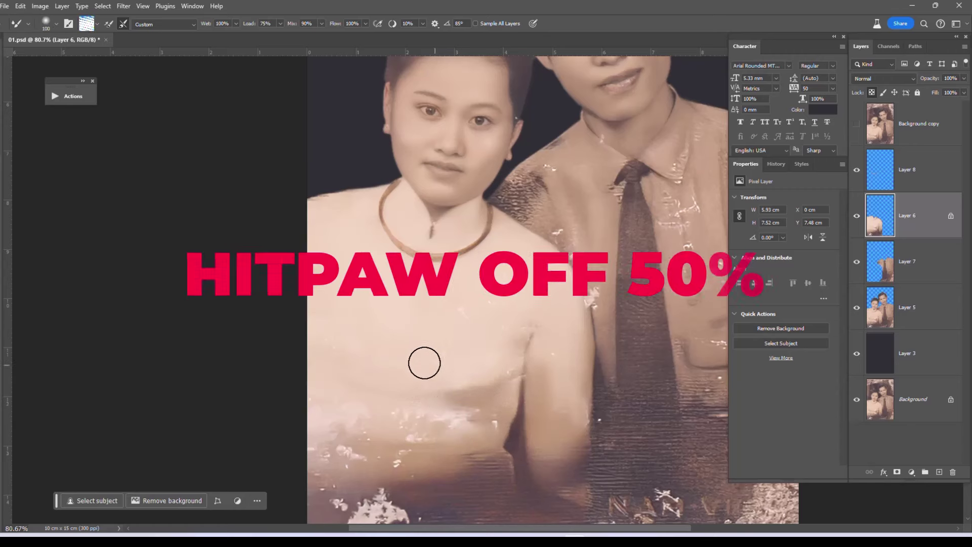
key(bracketleft)
key(bracketleft)
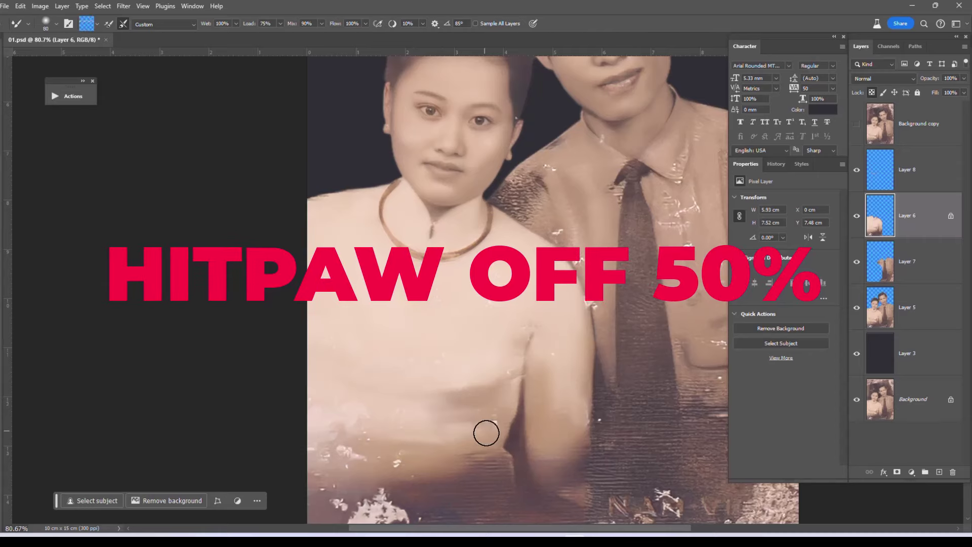
key(bracketright)
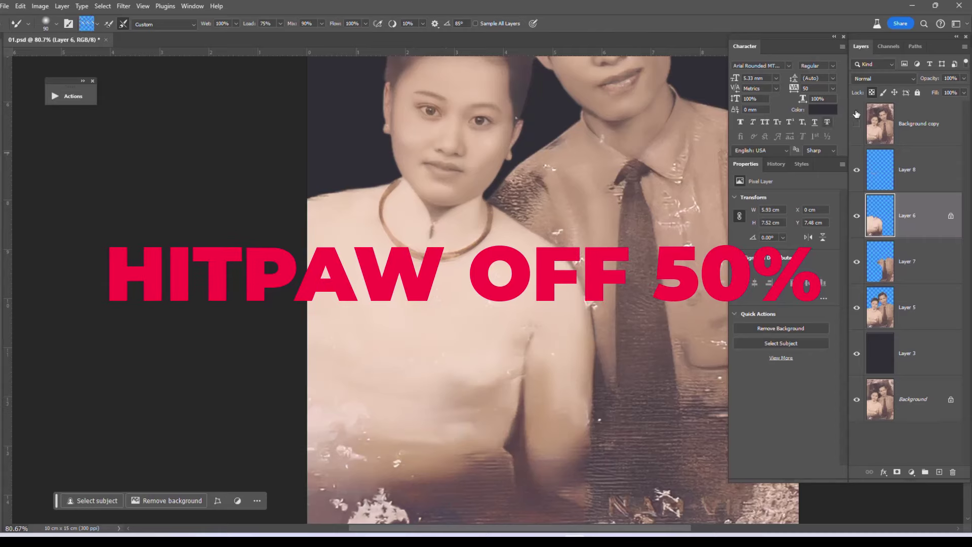
click(857, 123)
click(857, 124)
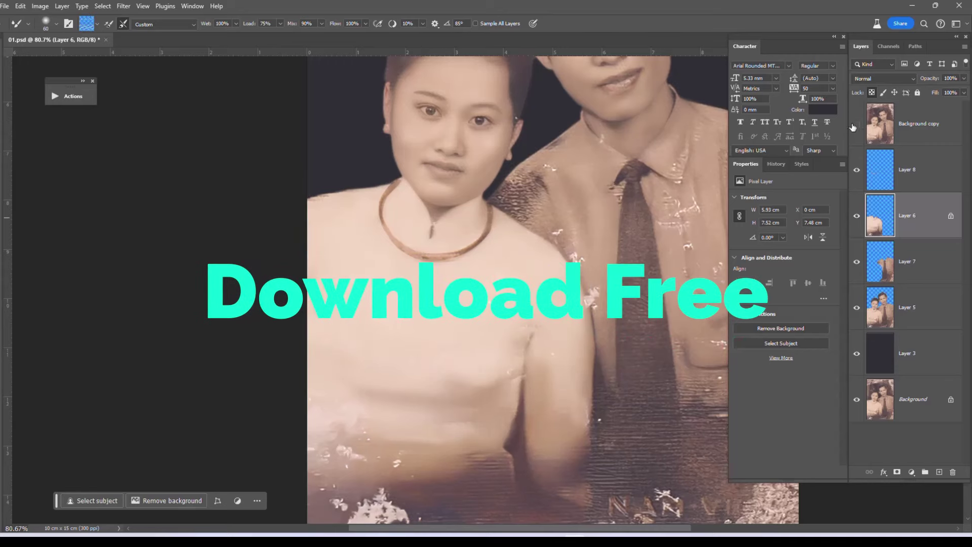
click(857, 124)
Step: Blend the lower-dress specks, dark crease, shoulder crease and sleeve edge with a 90–175 brush
drag(351, 414, 328, 462)
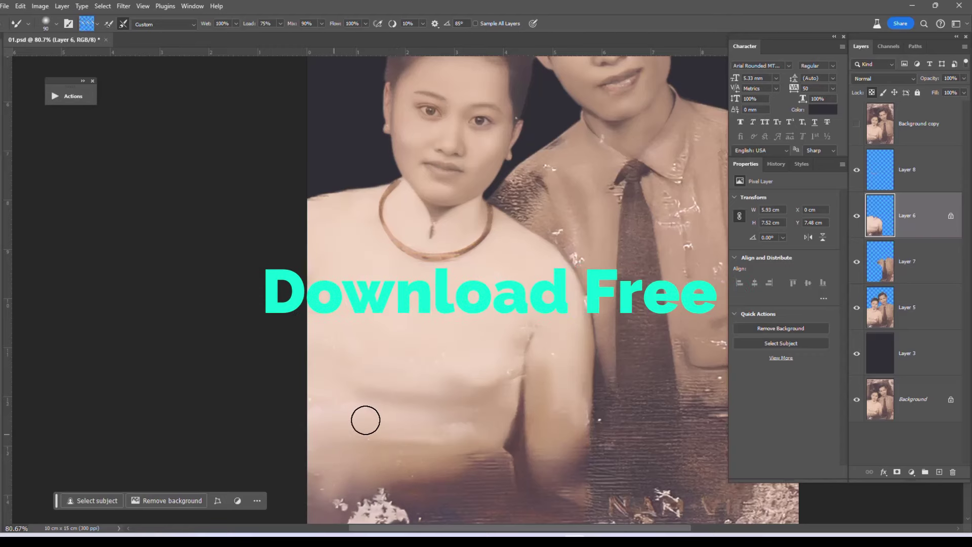
alt+scroll(364, 418, down, 2)
key(bracketright)
key(bracketright)
drag(411, 478, 412, 444)
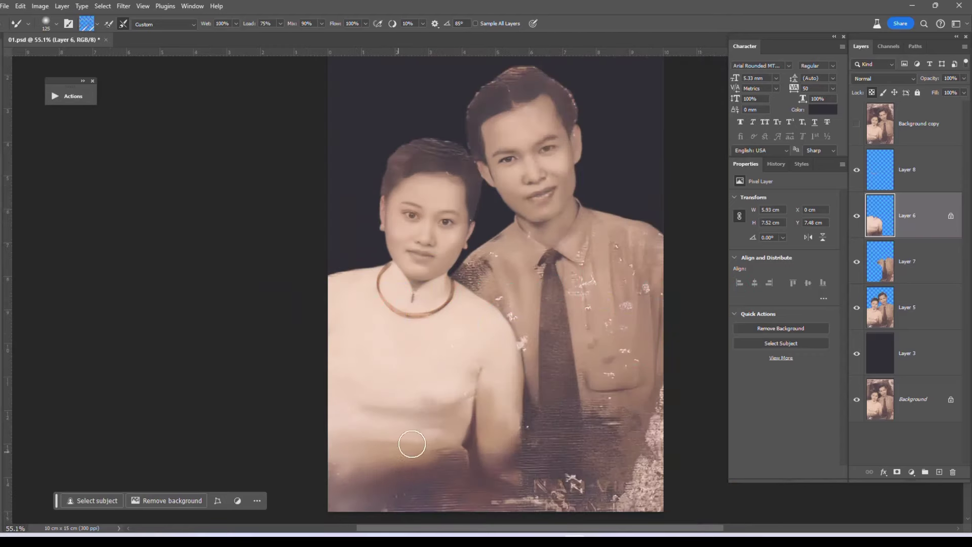
drag(472, 404, 412, 430)
key(bracketright)
key(bracketright)
key(bracketleft)
key(bracketleft)
drag(462, 352, 462, 359)
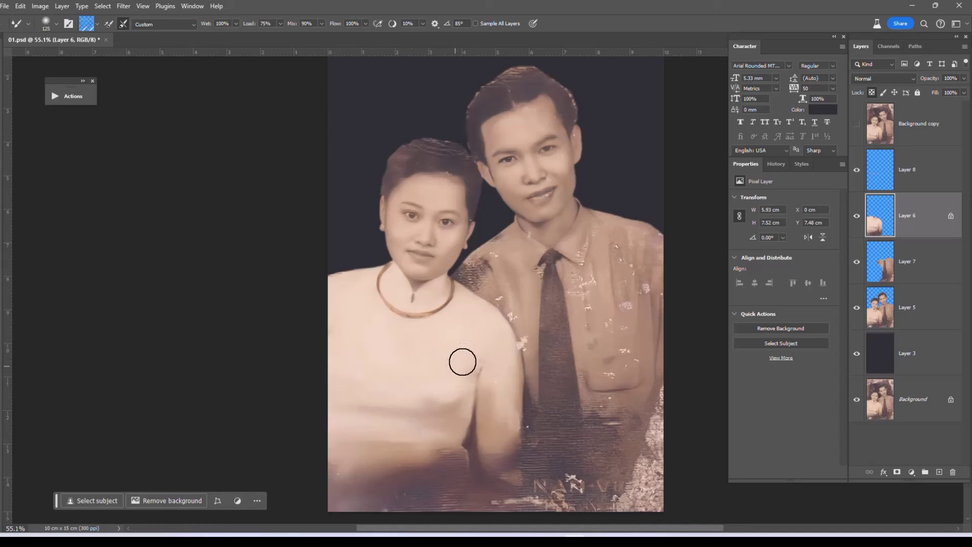
key(bracketleft)
key(bracketleft)
drag(486, 363, 518, 422)
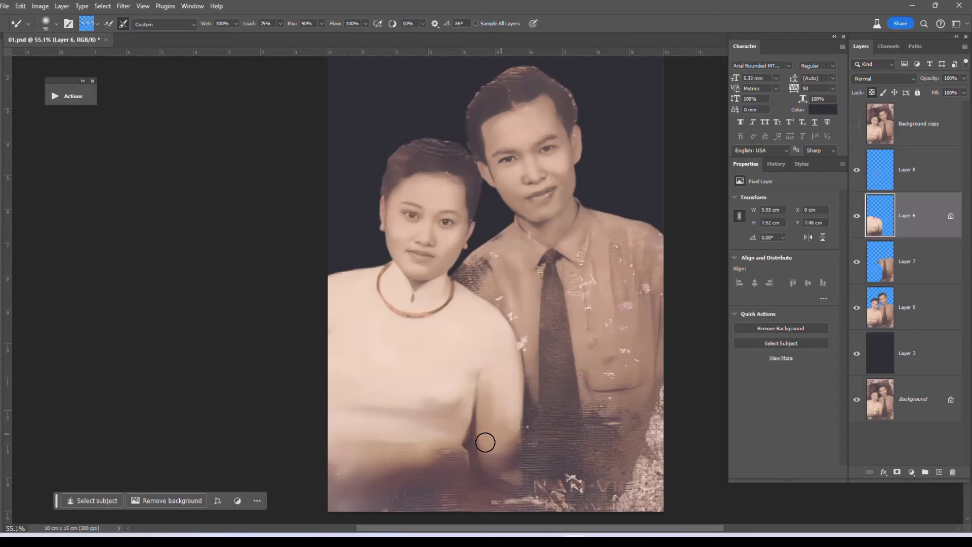
scroll(434, 473, down, 1)
key(l)
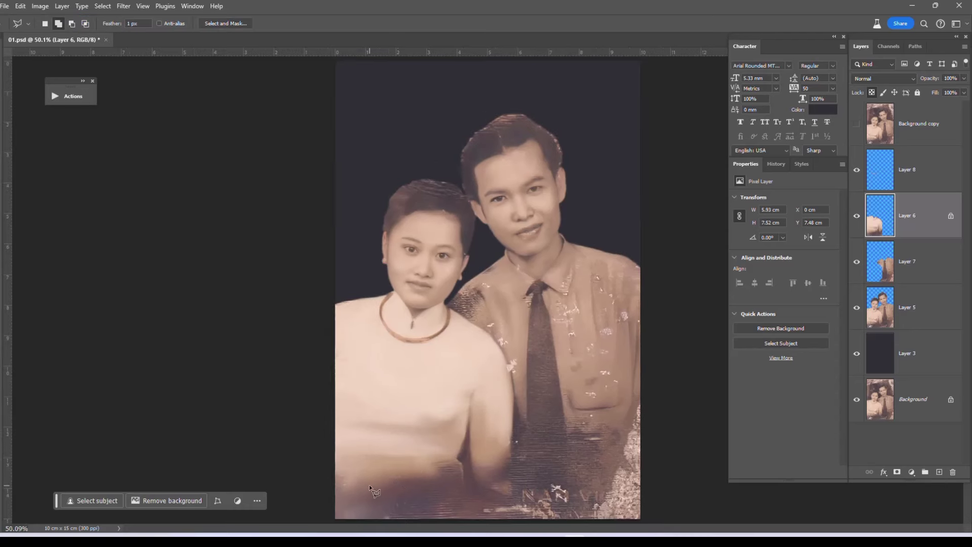
key(shift+l)
drag(374, 492, 434, 445)
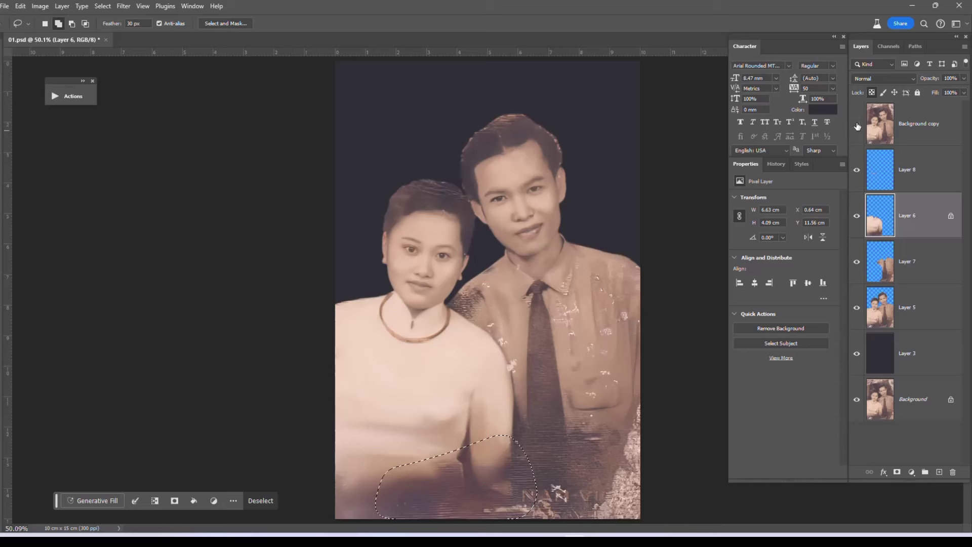
click(857, 124)
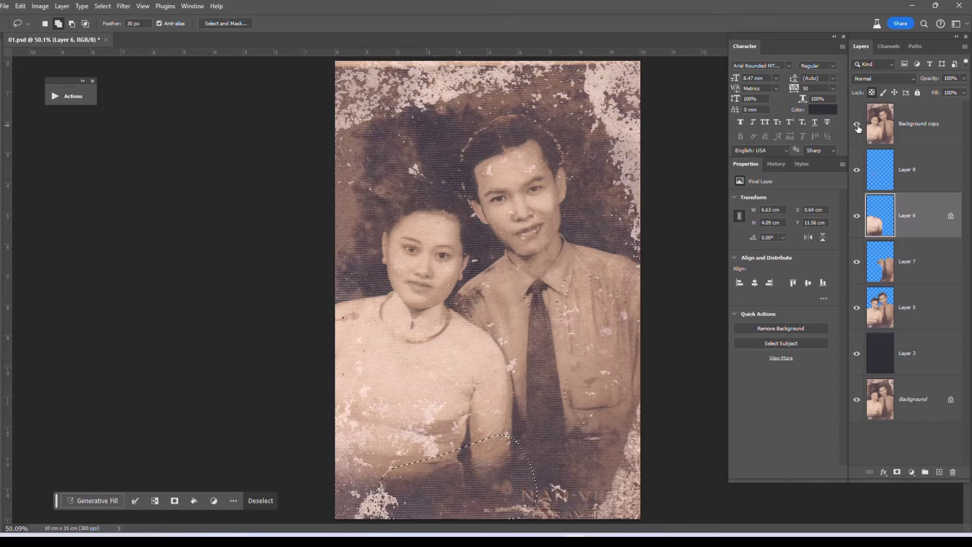
click(856, 124)
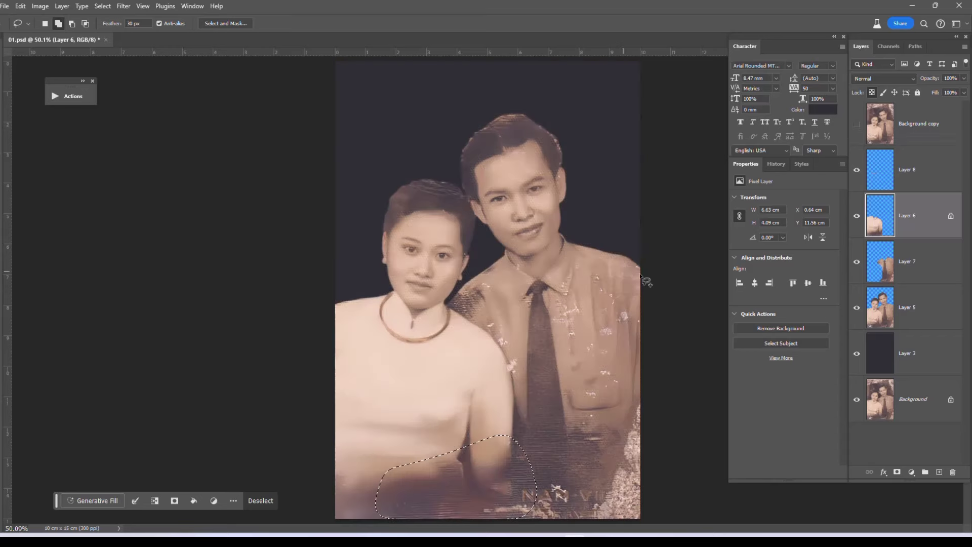
key(ctrl+d)
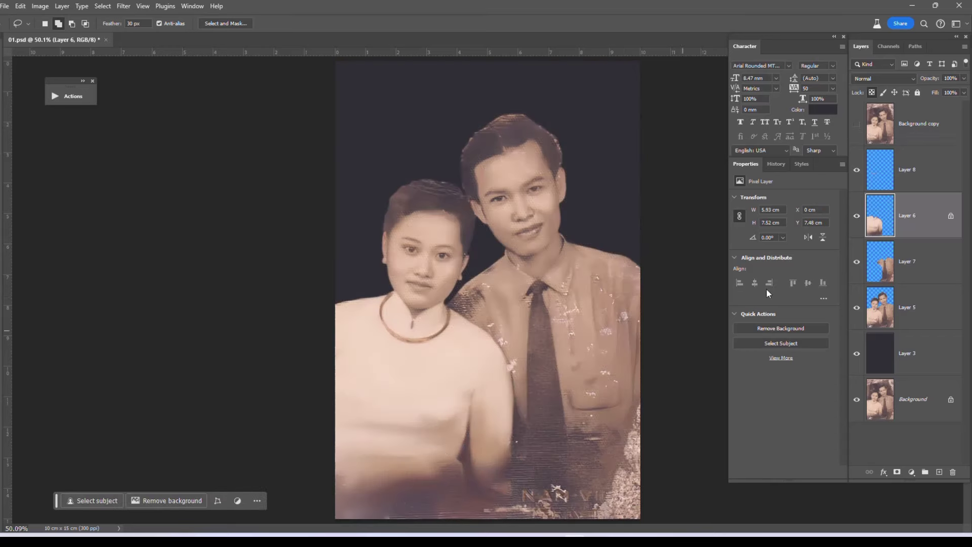
click(871, 277)
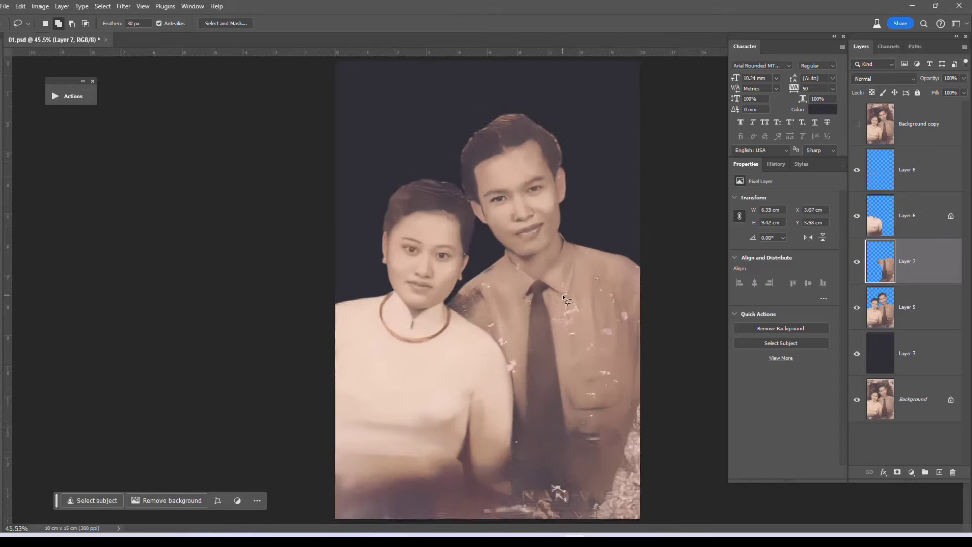
Step: Brighten the man's shirt with Curves and set the Levels midtones to 0.71
scroll(563, 293, up, 3)
click(124, 6)
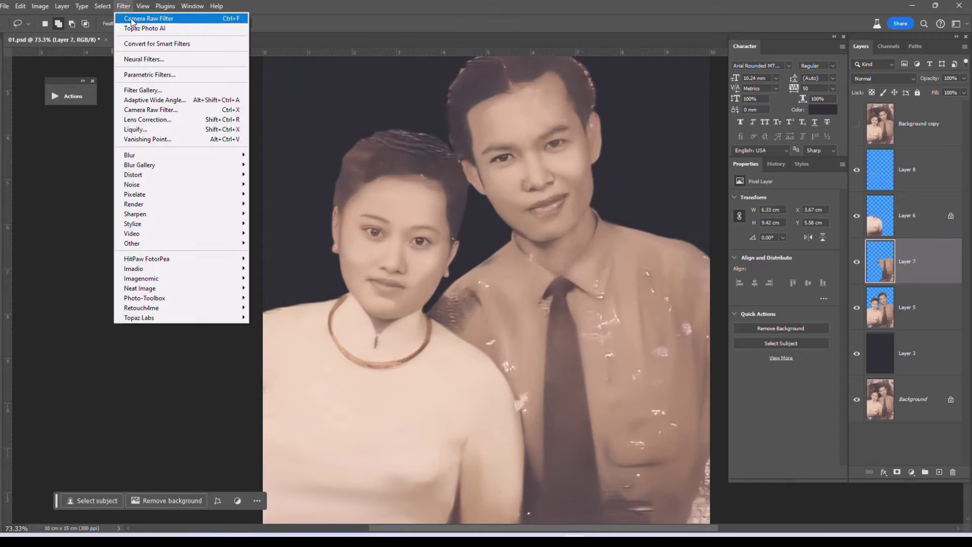
key(Escape)
scroll(599, 253, down, 2)
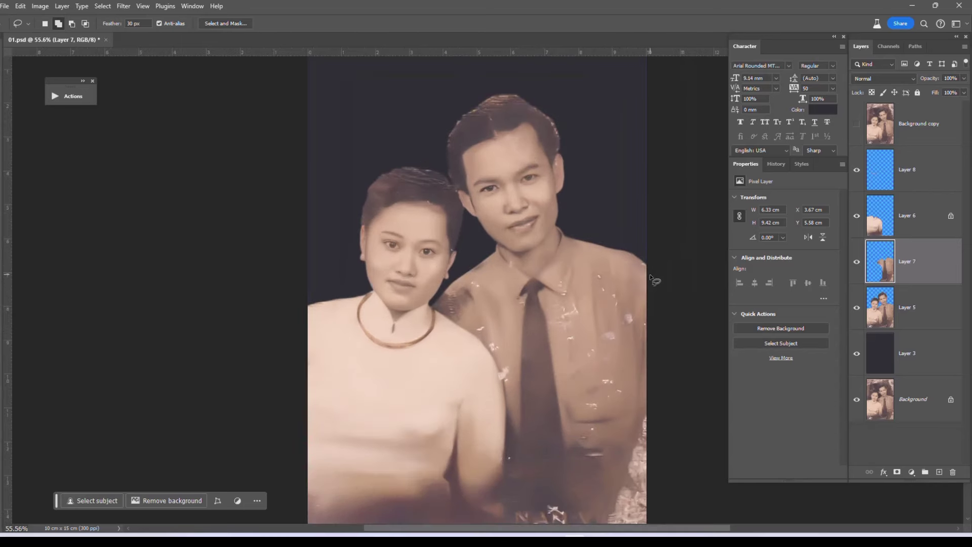
key(ctrl+l)
key(Return)
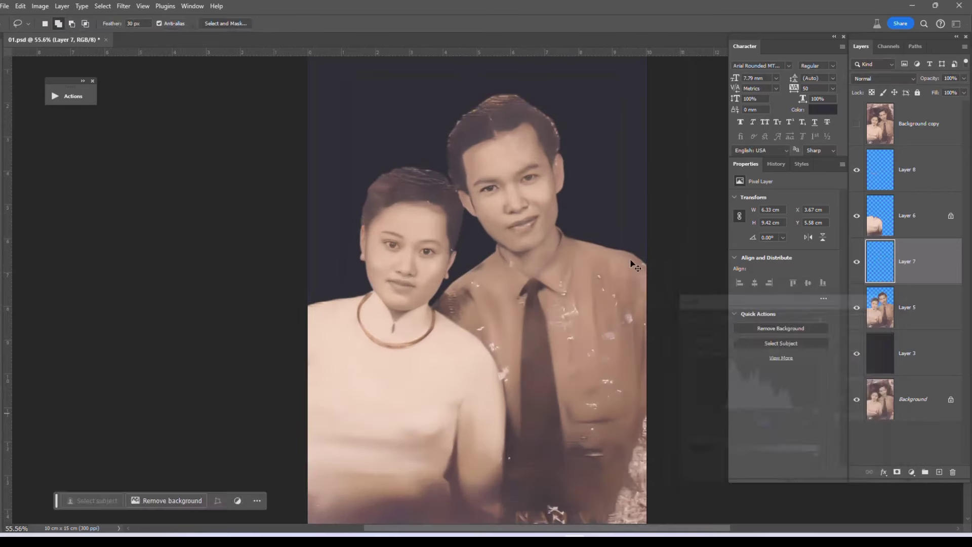
key(ctrl+m)
drag(685, 412, 685, 400)
key(Return)
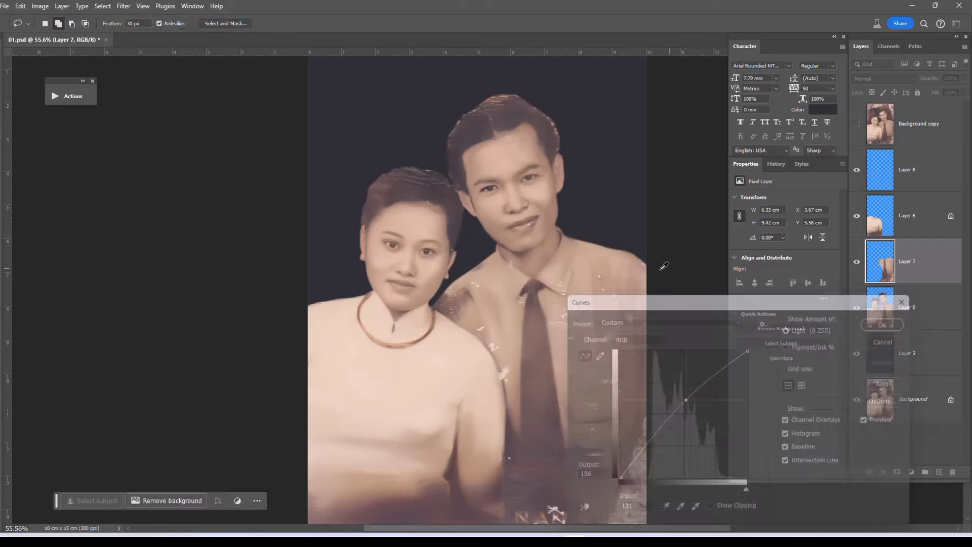
key(ctrl+l)
drag(754, 414, 769, 414)
key(Return)
Step: Select the Mixer Brush at a smaller size
scroll(526, 338, up, 2)
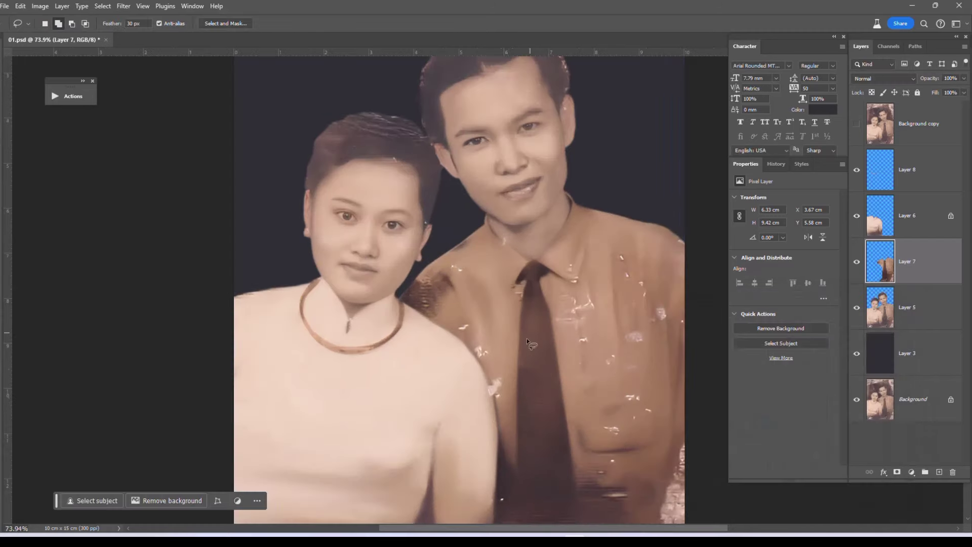
key(b)
key(bracketleft)
key(bracketleft)
Step: Blend the scratches and dark patch on the man's shoulder, and lock Layer 7
drag(488, 354, 506, 405)
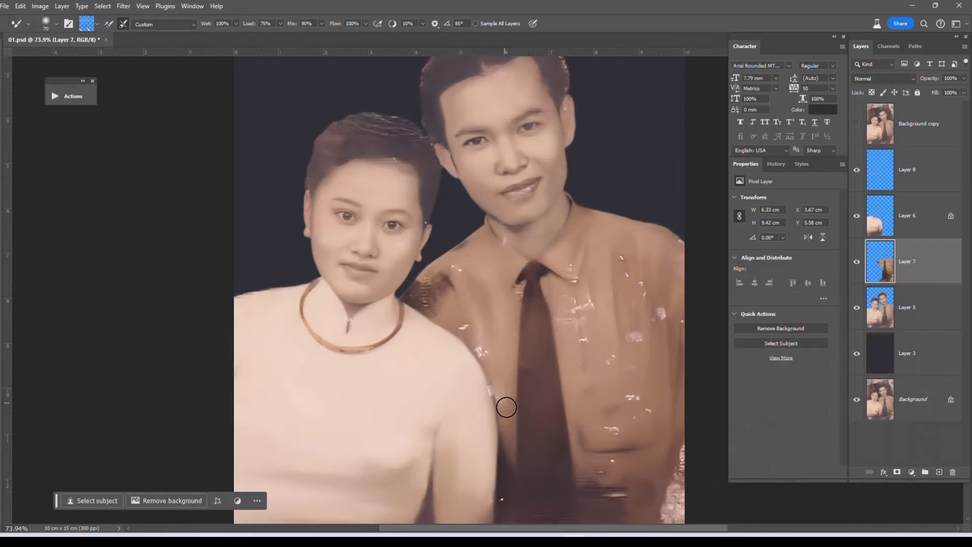
key(bracketleft)
key(bracketleft)
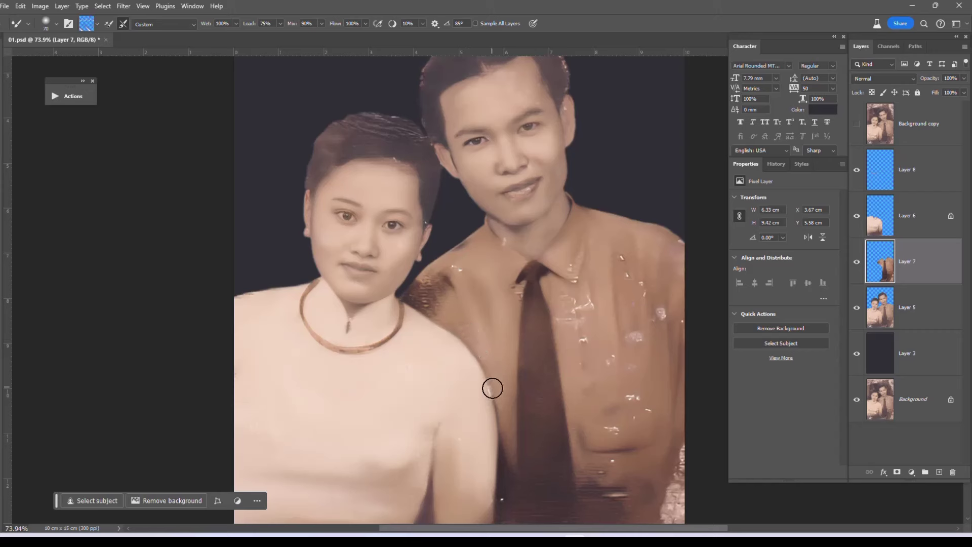
key(bracketright)
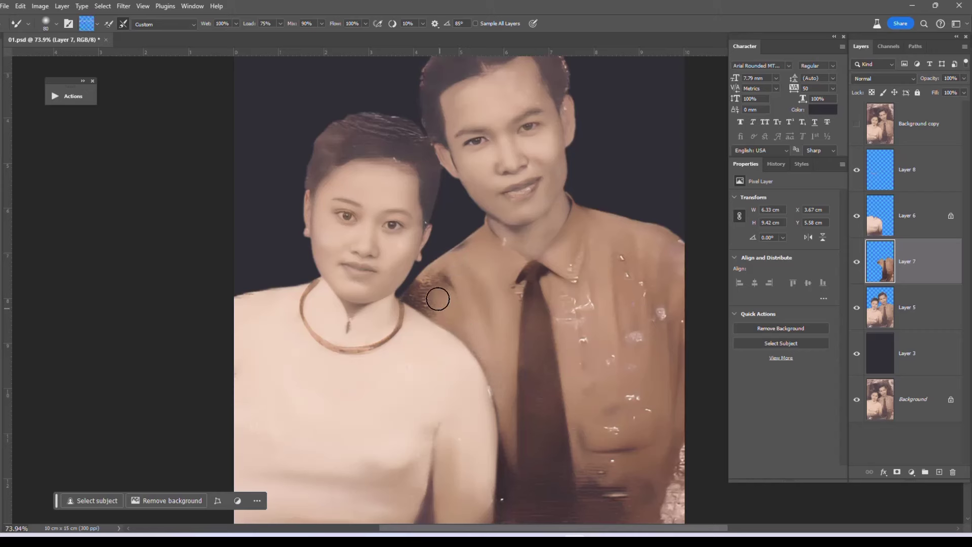
drag(435, 294, 392, 299)
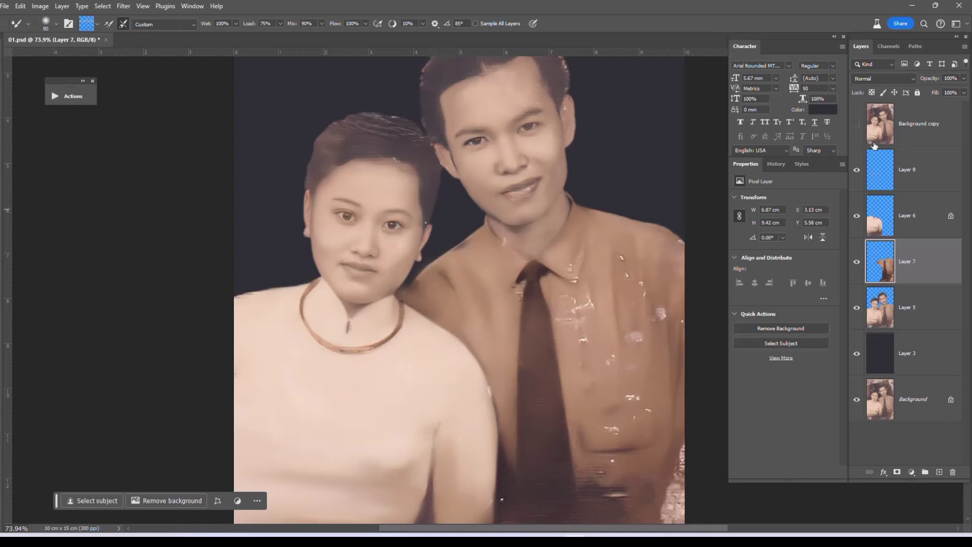
click(872, 92)
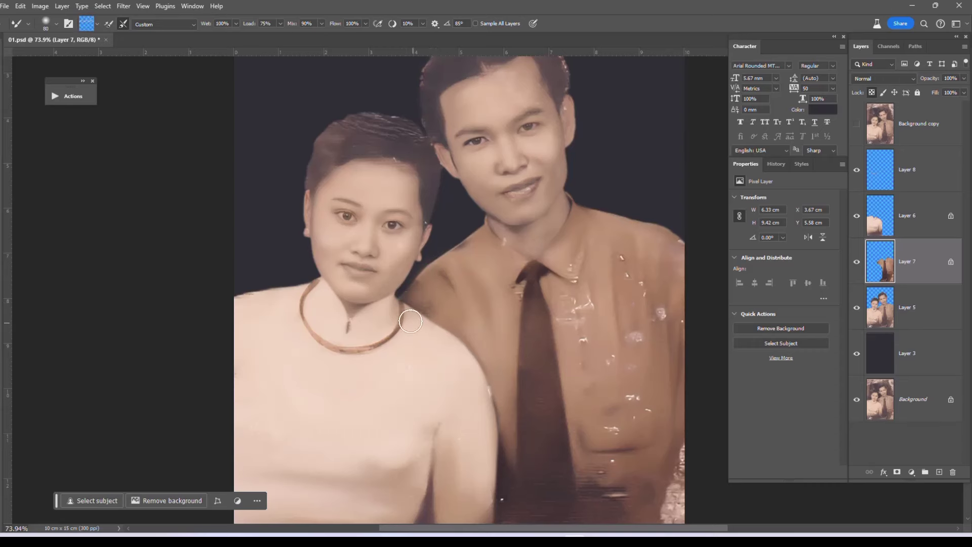
scroll(484, 259, up, 2)
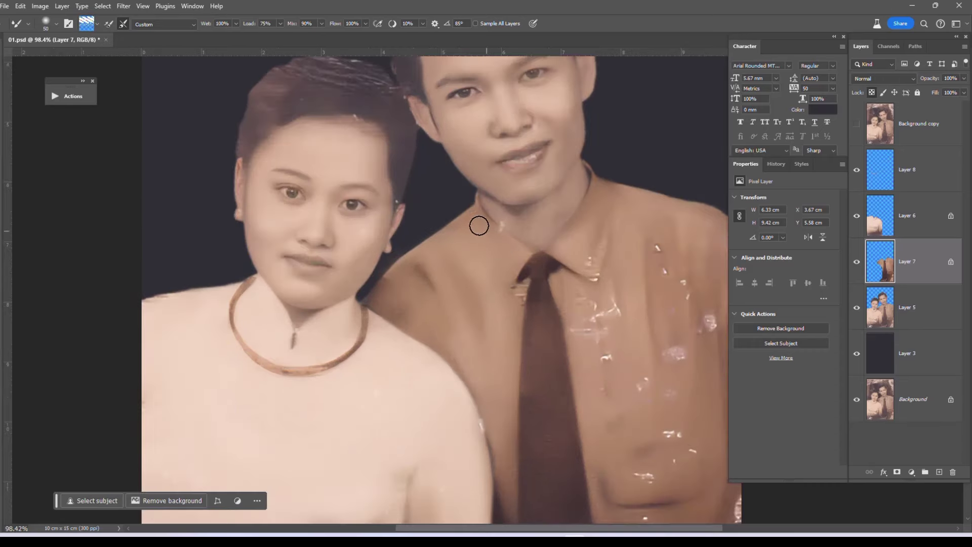
key(bracketleft)
key(bracketleft)
scroll(513, 314, down, 2)
key(bracketright)
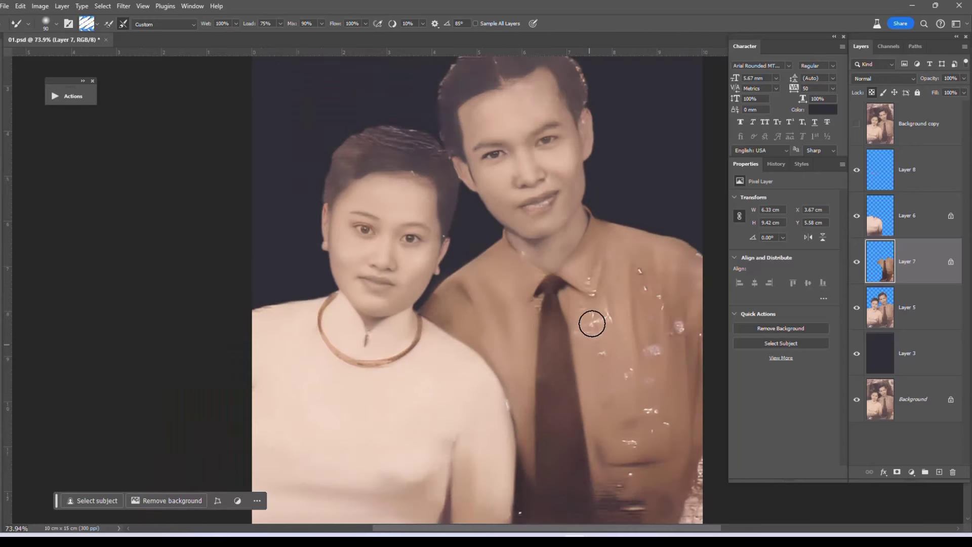
key(bracketright)
key(bracketright)
Step: Smooth the white speckles on the shirt's right side and lower shirt, comparing with the original
drag(608, 382, 618, 370)
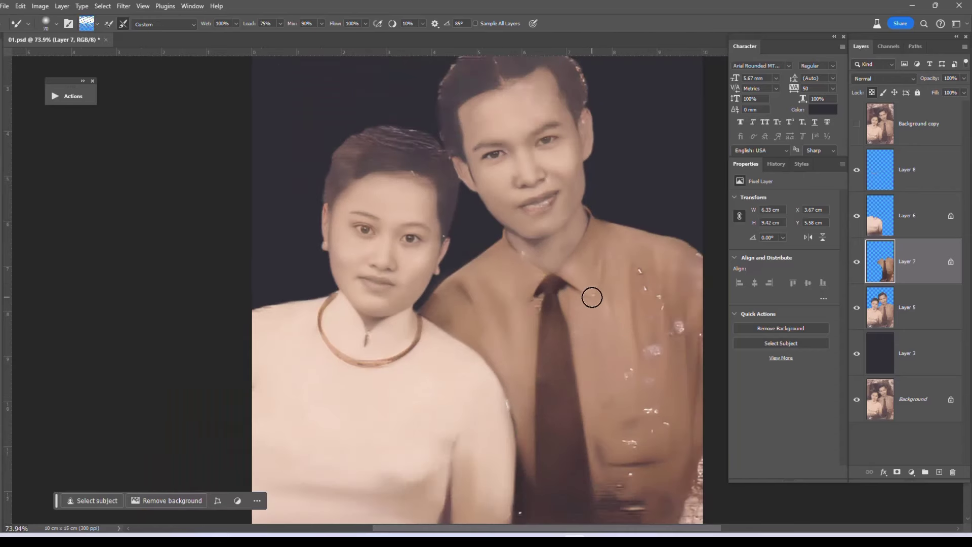
drag(639, 328, 649, 335)
drag(620, 390, 664, 412)
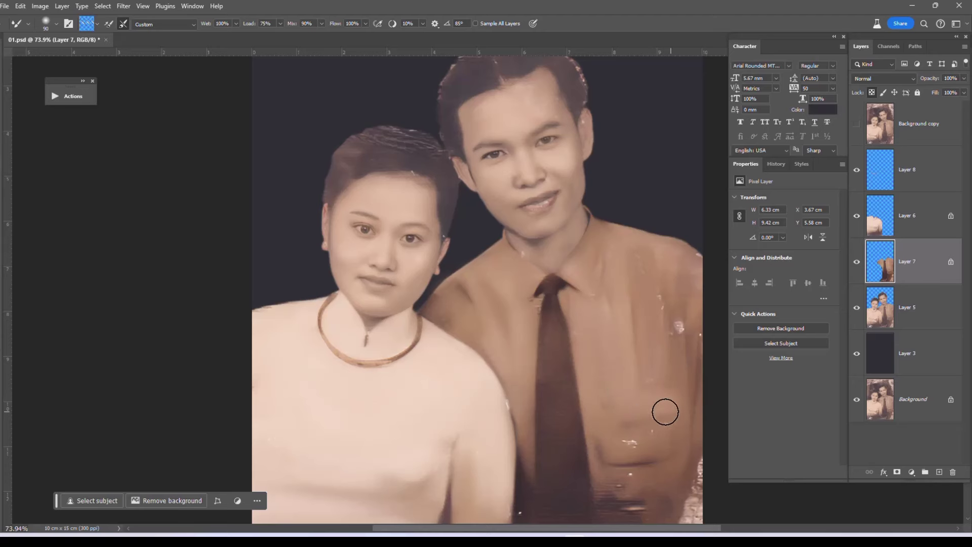
key(bracketleft)
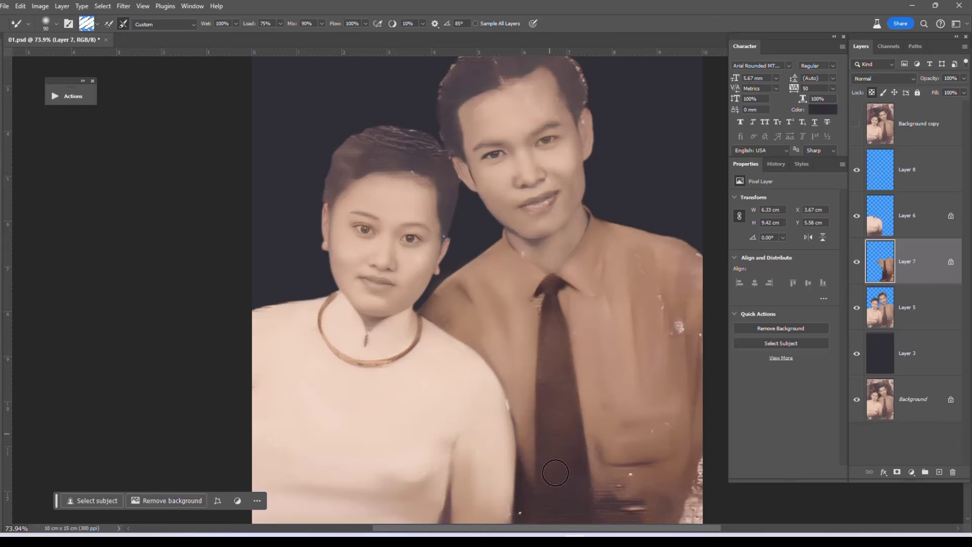
drag(557, 463, 532, 456)
scroll(558, 462, down, 2)
key(bracketleft)
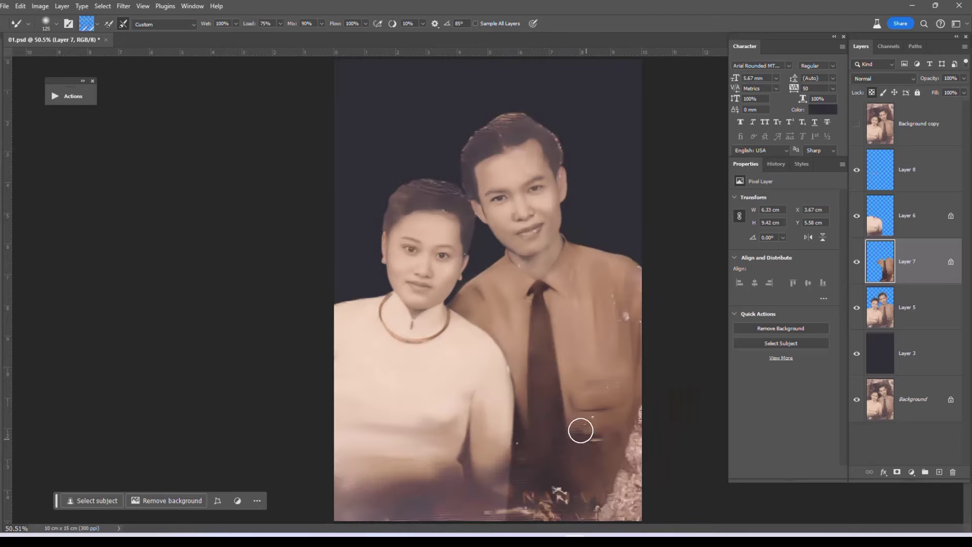
key(bracketleft)
click(857, 123)
click(857, 124)
key(bracketright)
key(bracketright)
key(bracketright)
Step: Smear away the crack below the tie, the bright lower-right edge and the pocket streak
click(856, 123)
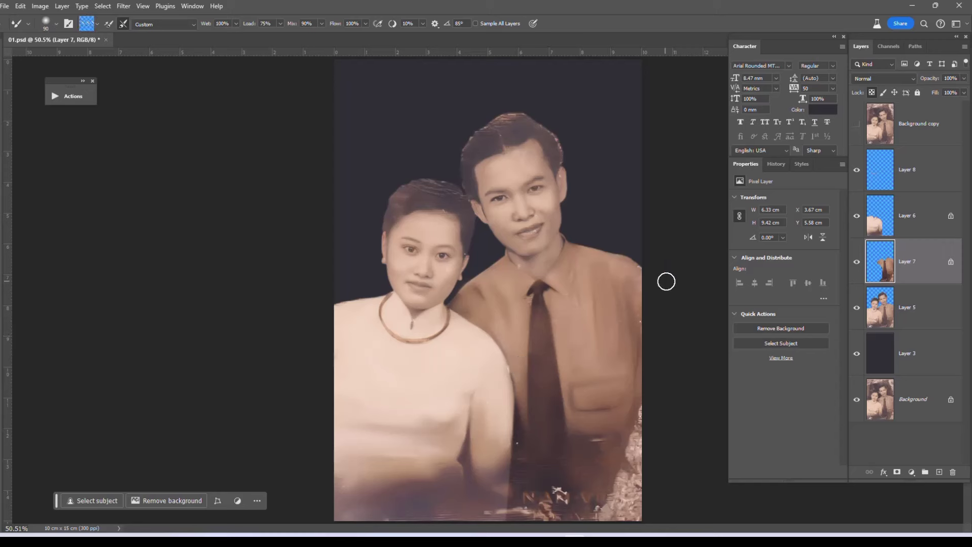
key(bracketright)
key(bracketright)
key(bracketright)
key(bracketleft)
key(bracketleft)
drag(552, 481, 559, 520)
drag(527, 481, 520, 526)
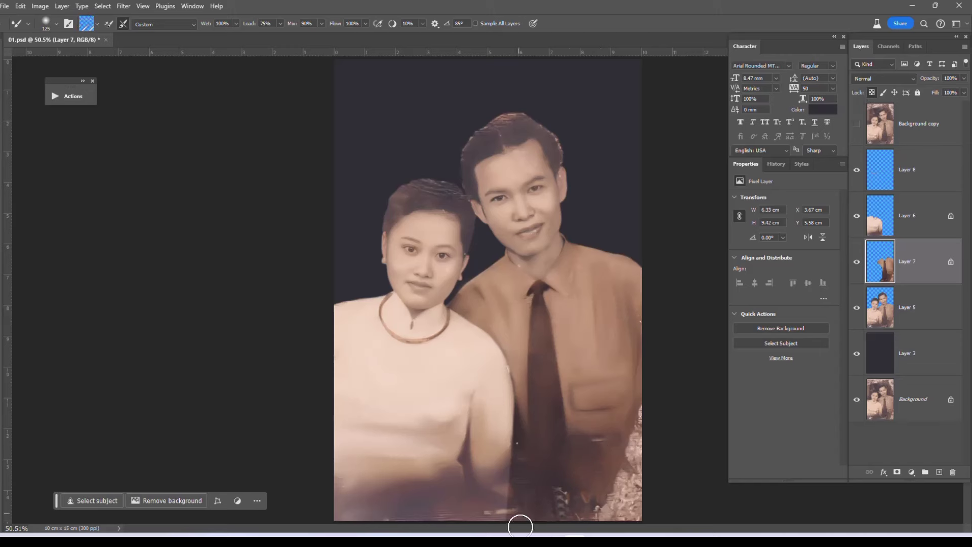
key(bracketright)
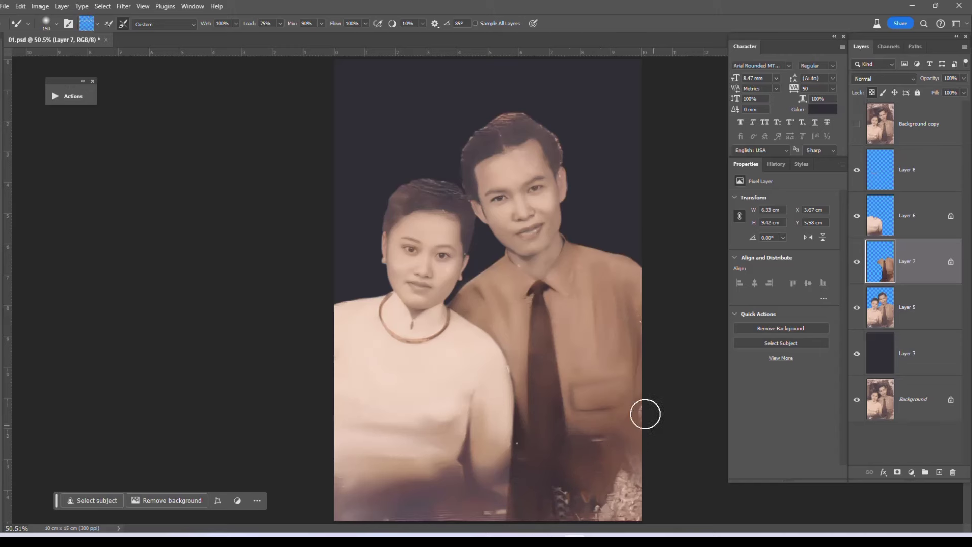
mouse_move(643, 415)
mouse_down()
mouse_move(636, 530)
mouse_move(591, 481)
mouse_move(554, 527)
mouse_up()
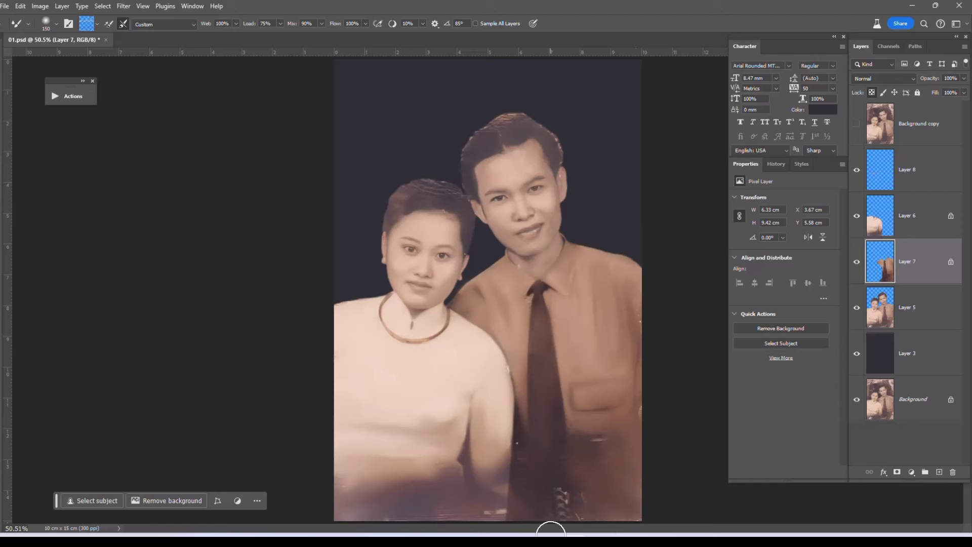
key(bracketleft)
drag(594, 440, 595, 434)
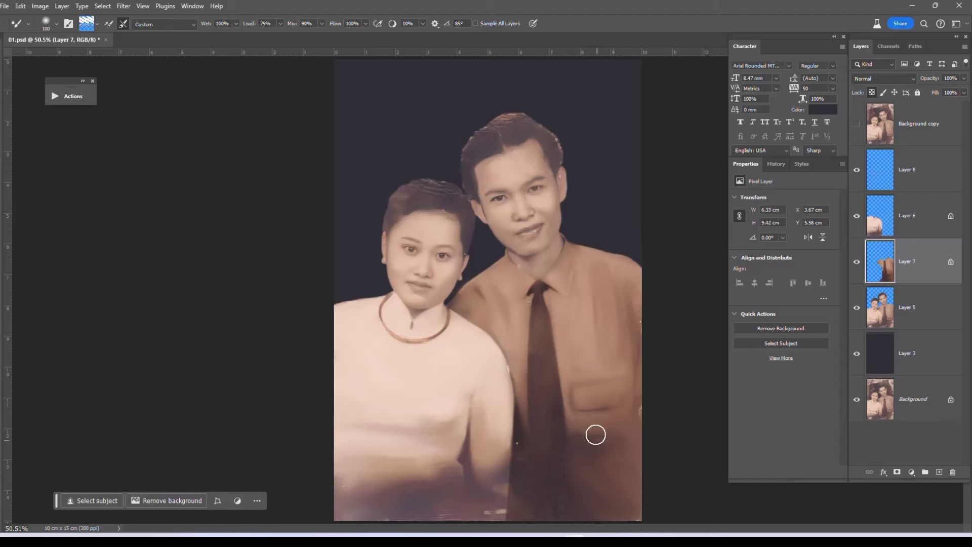
key(bracketleft)
Step: Select Layer 5, then Layer 6, in the Layers panel
key(bracketleft)
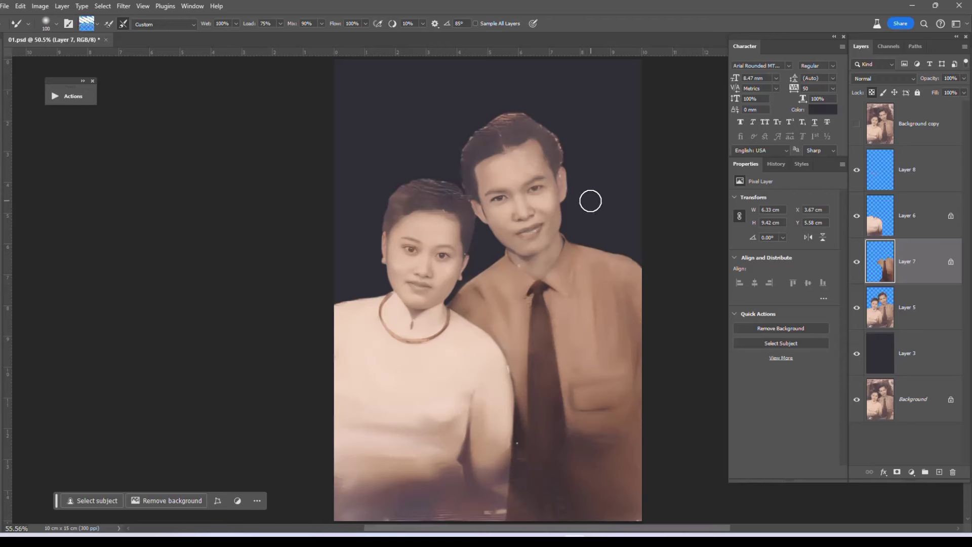
scroll(591, 200, up, 1)
key(bracketleft)
key(bracketleft)
key(bracketleft)
scroll(505, 287, up, 1)
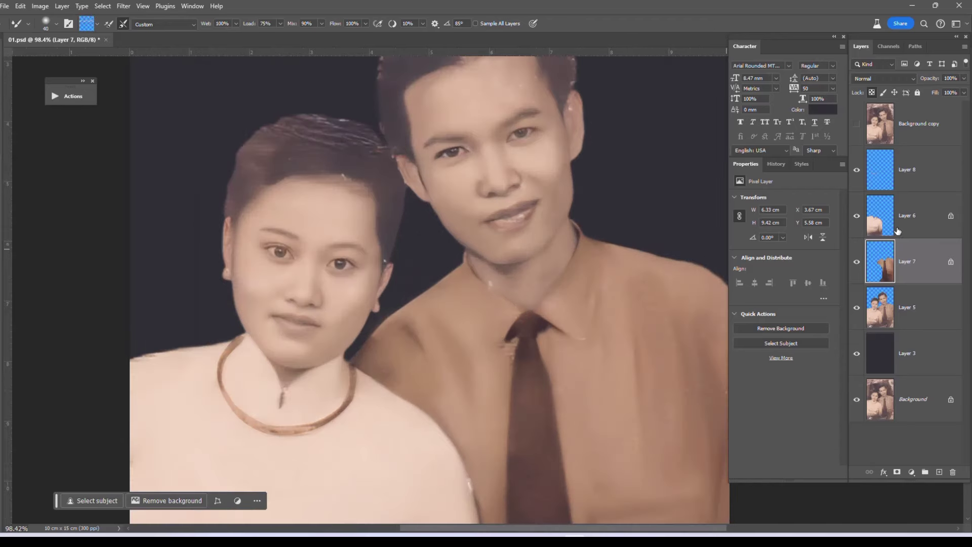
click(892, 315)
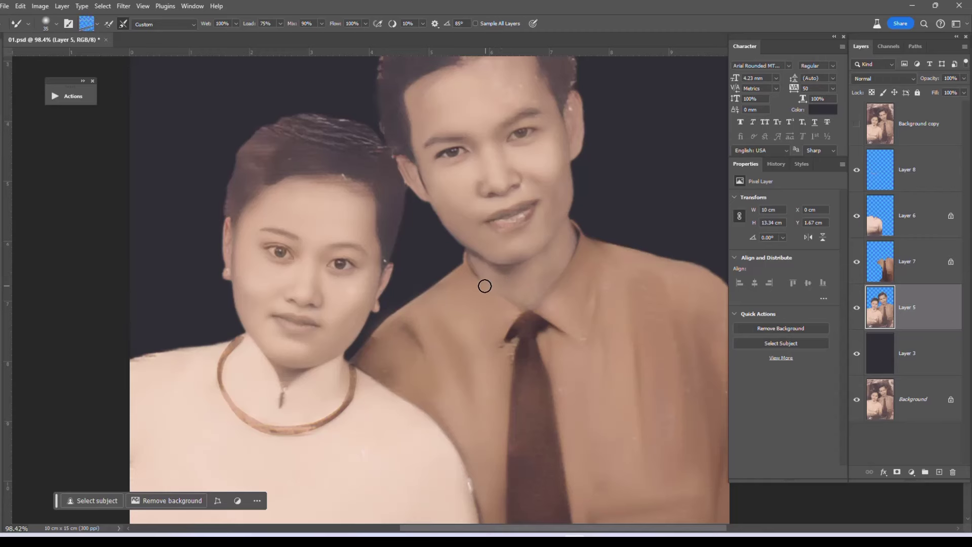
click(922, 228)
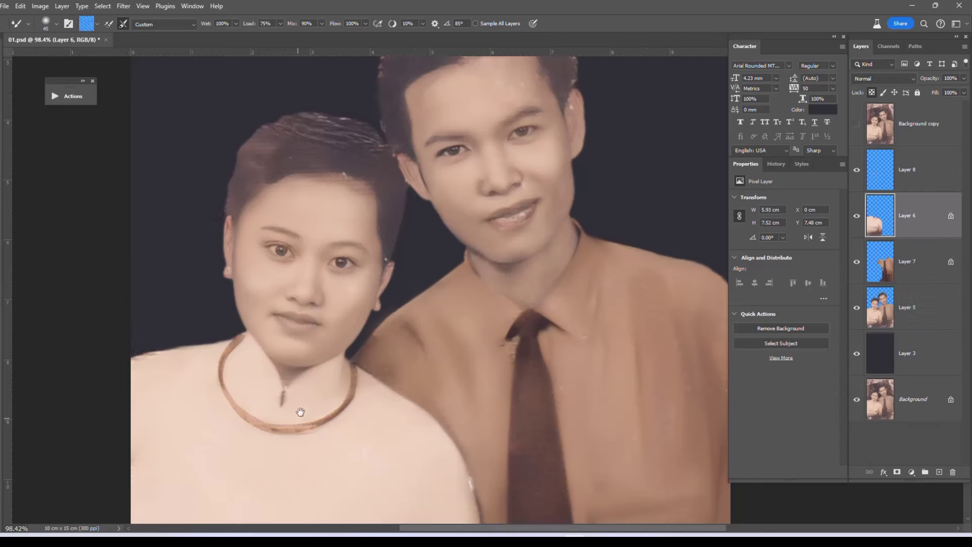
scroll(478, 362, down, 3)
scroll(460, 311, up, 2)
Step: Select the backdrop above both heads with the Patch tool, feathered 10 px
key(v)
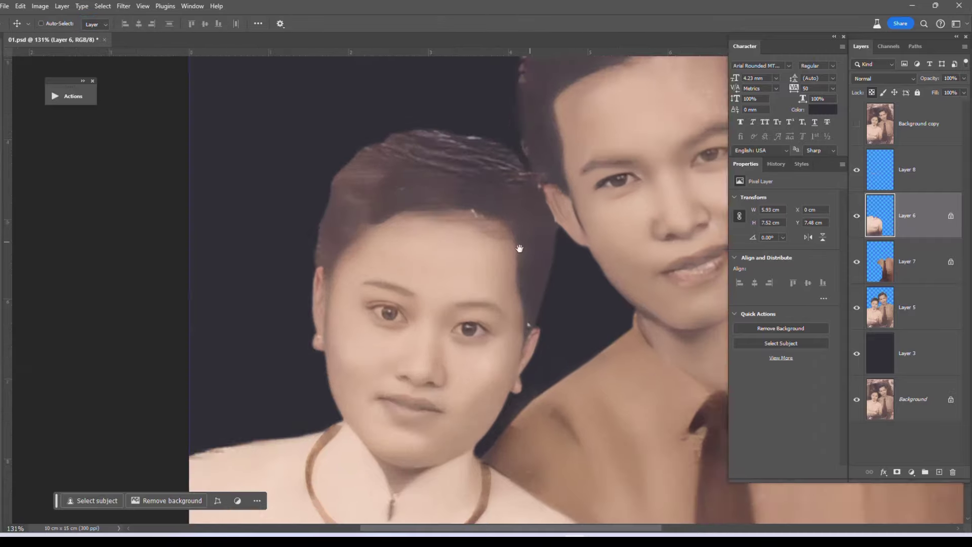
scroll(504, 265, up, 1)
scroll(238, 258, down, 1)
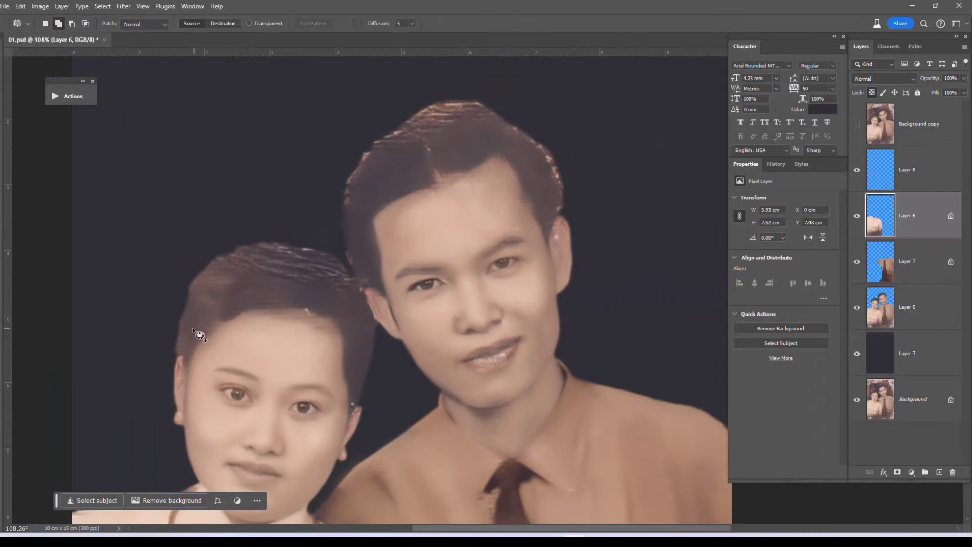
key(j)
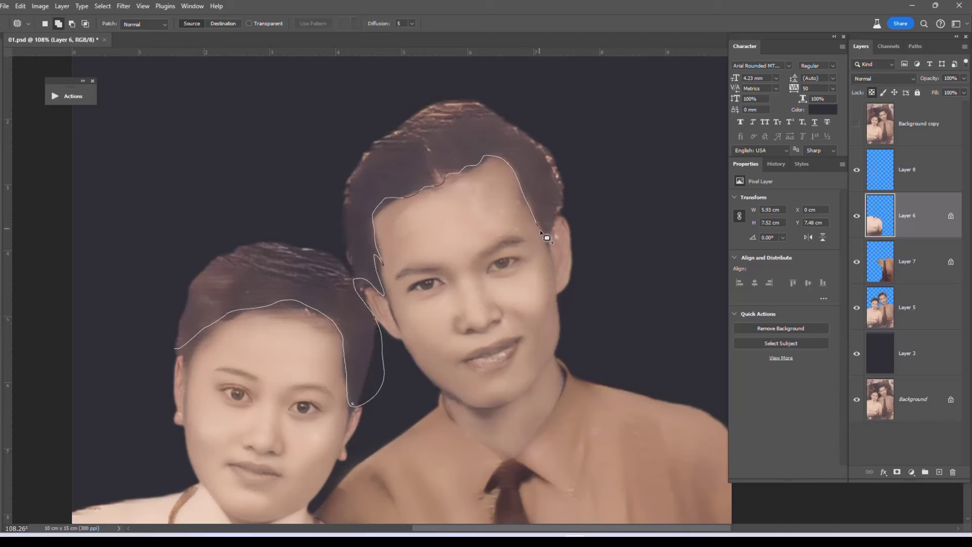
drag(546, 238, 99, 230)
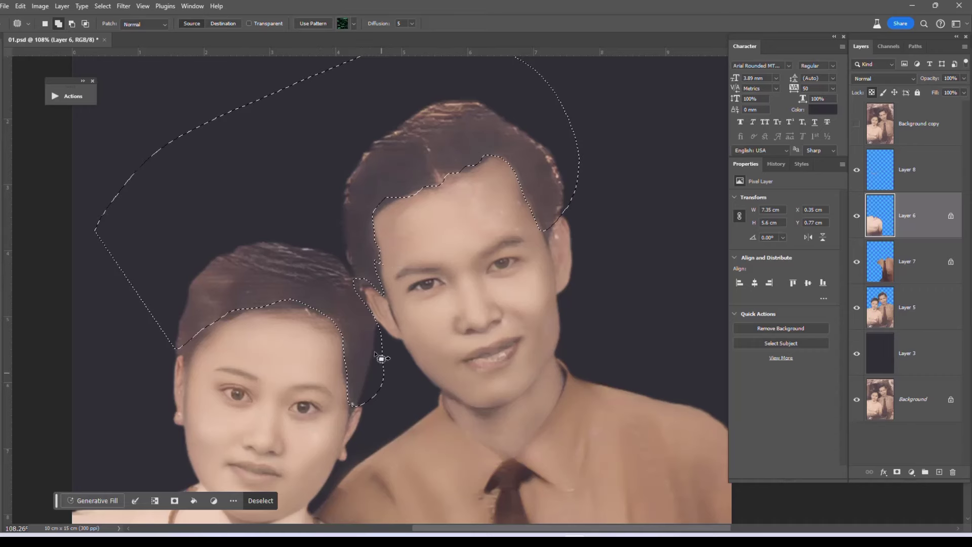
key(shift+F6)
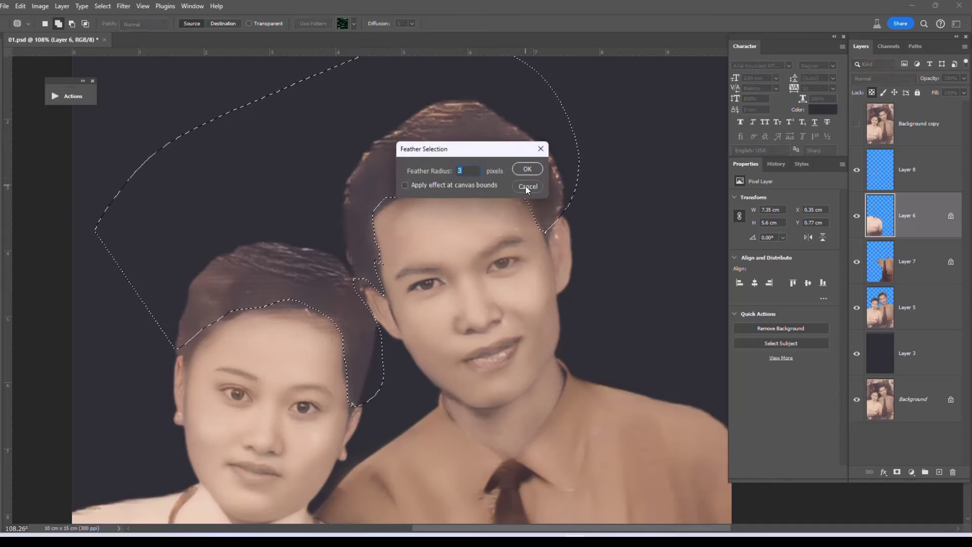
text(10)
key(BackSpace)
key(BackSpace)
text(10)
key(Return)
Step: Darken the selection on Layer 5 with Curves, then slightly darken the whole photo
key(ctrl+m)
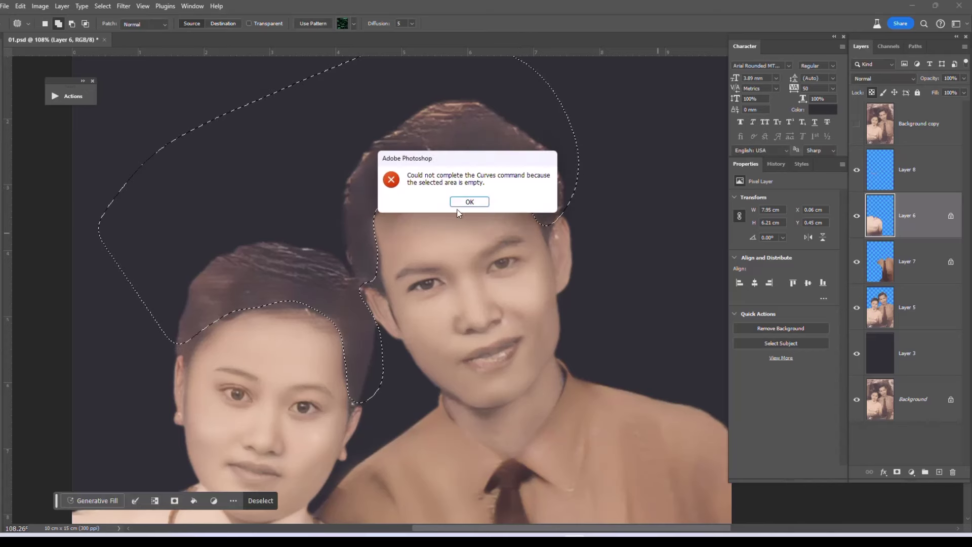
key(Return)
click(906, 308)
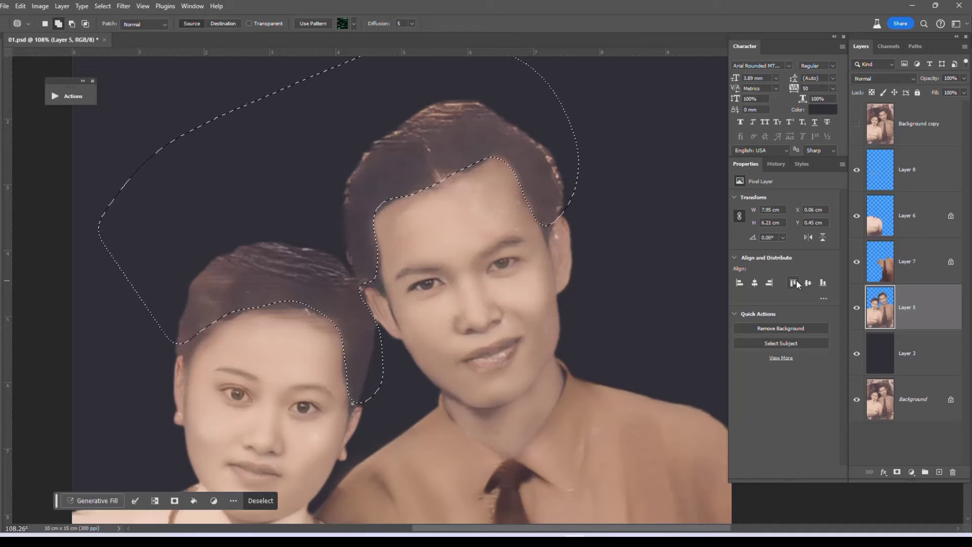
key(ctrl+m)
drag(669, 441, 694, 424)
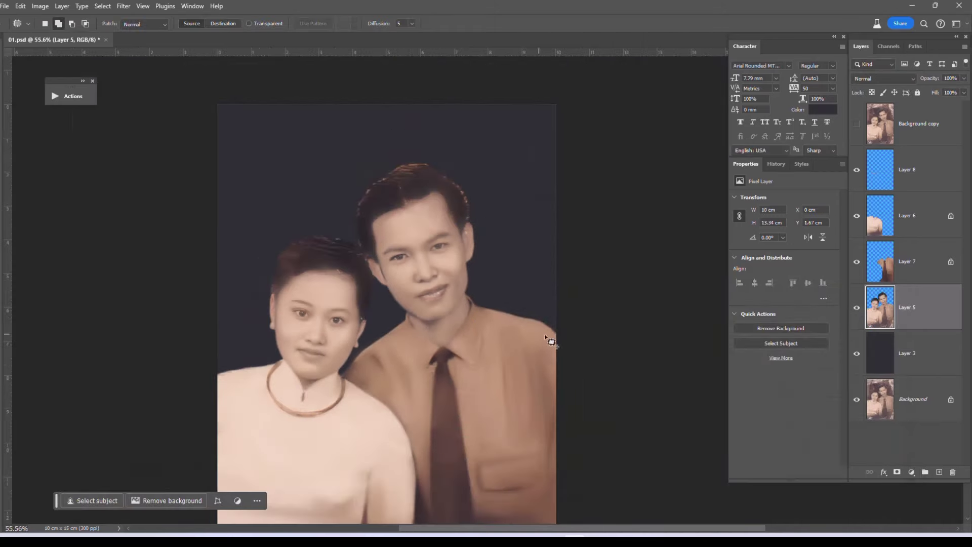
key(ctrl+m)
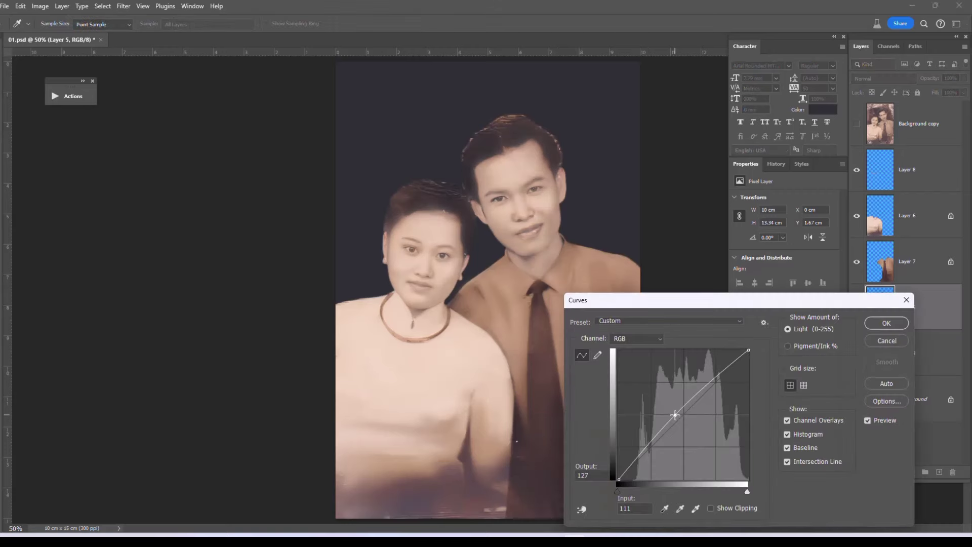
click(683, 417)
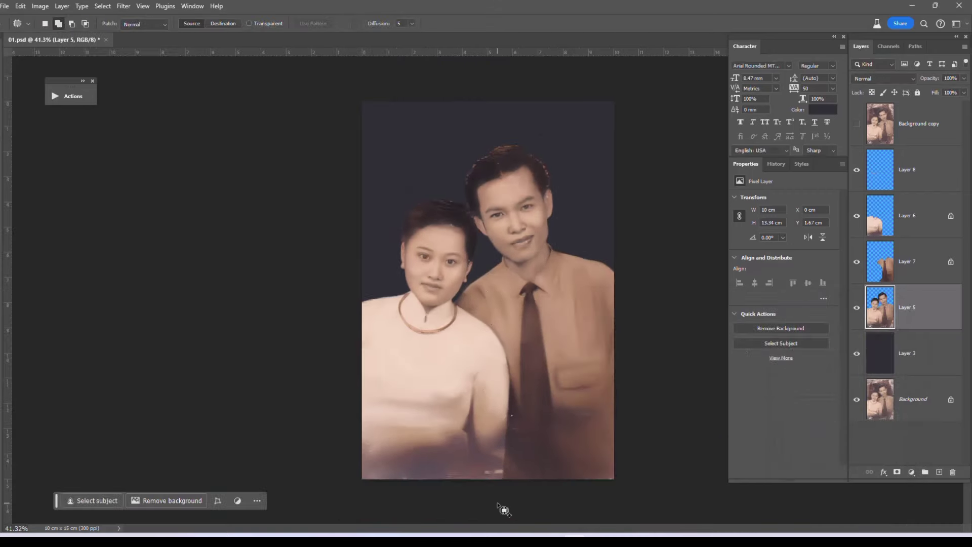
key(v)
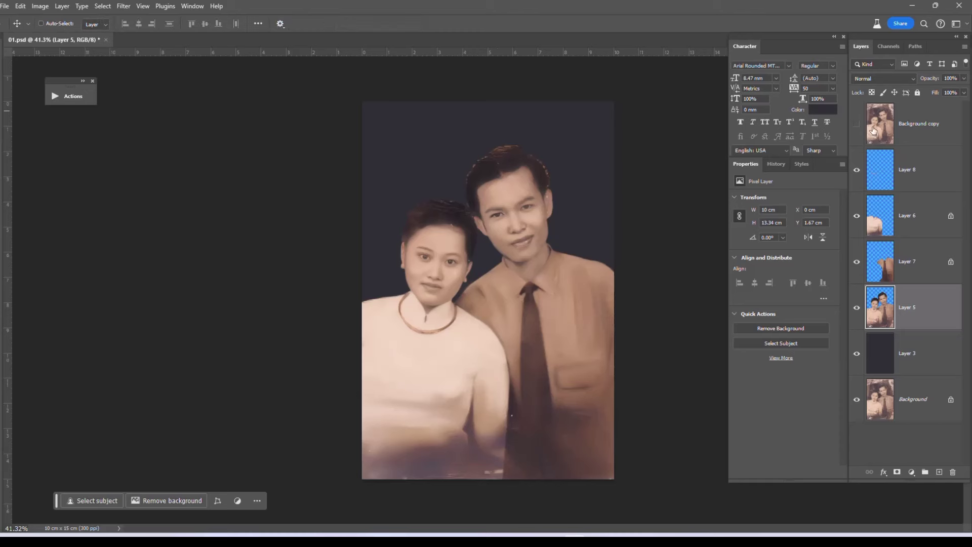
click(854, 125)
Step: Toggle the Background copy on and off to compare the restoration with the original
click(855, 124)
click(855, 125)
click(855, 124)
scroll(698, 258, up, 1)
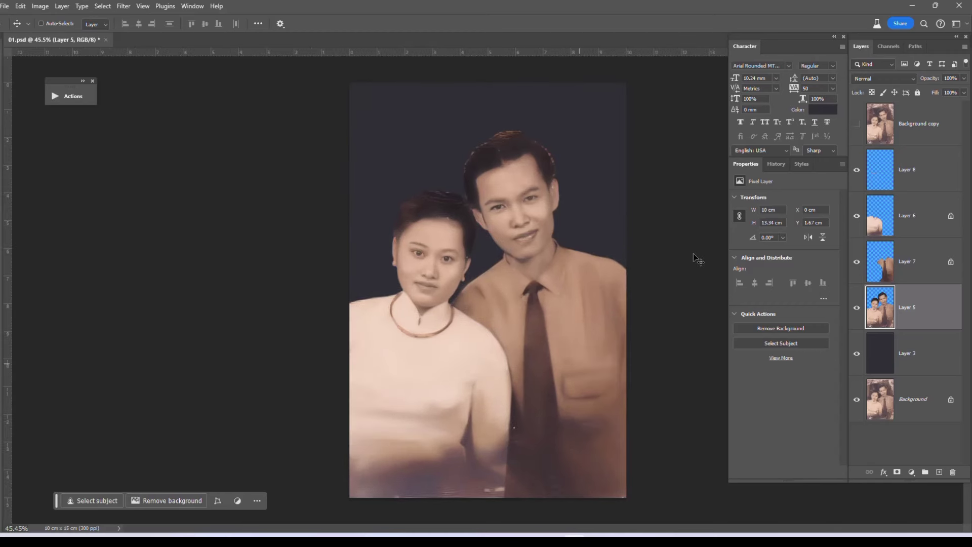
click(856, 125)
click(856, 125)
Step: Pick Layer 7 from the canvas and adjust the eraser brush size
right_click(522, 462)
click(531, 467)
key(e)
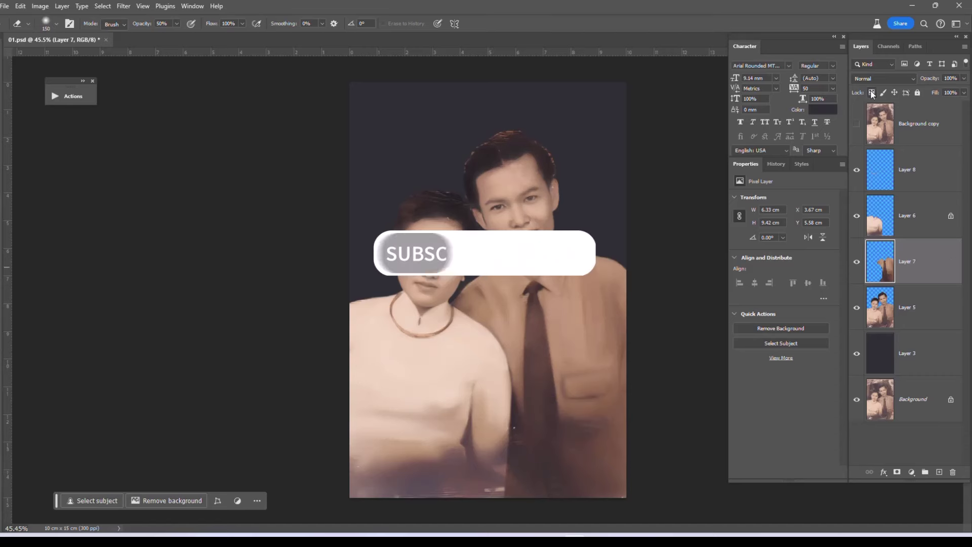
key(bracketright)
key(bracketright)
key(bracketright)
key(bracketleft)
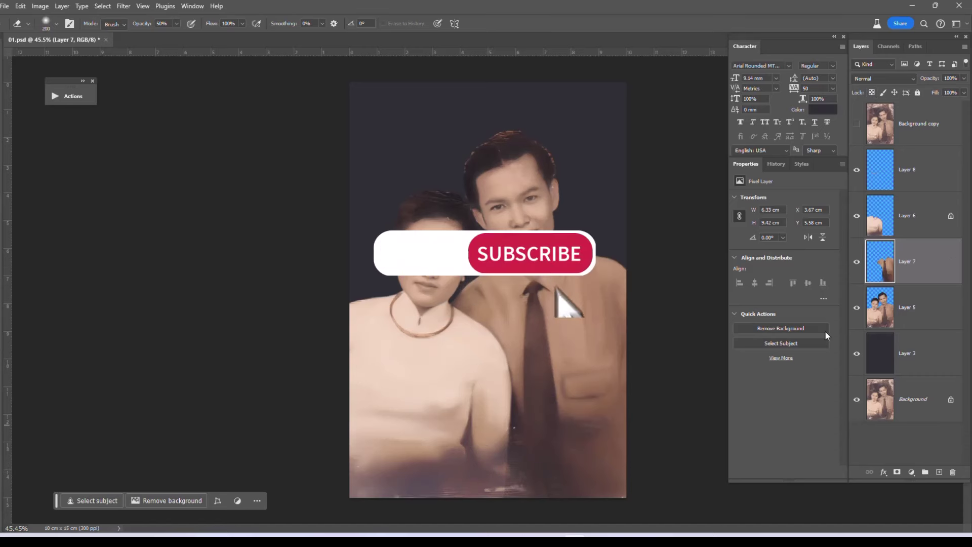
Step: On Layer 5, lasso the blurry bottom area of the photo, then drop the selection
click(884, 312)
key(l)
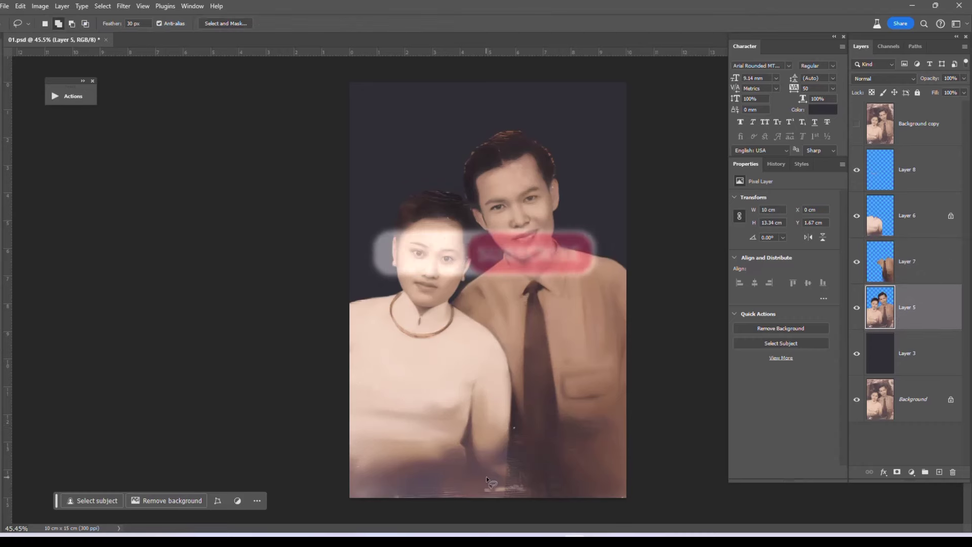
drag(489, 479, 508, 458)
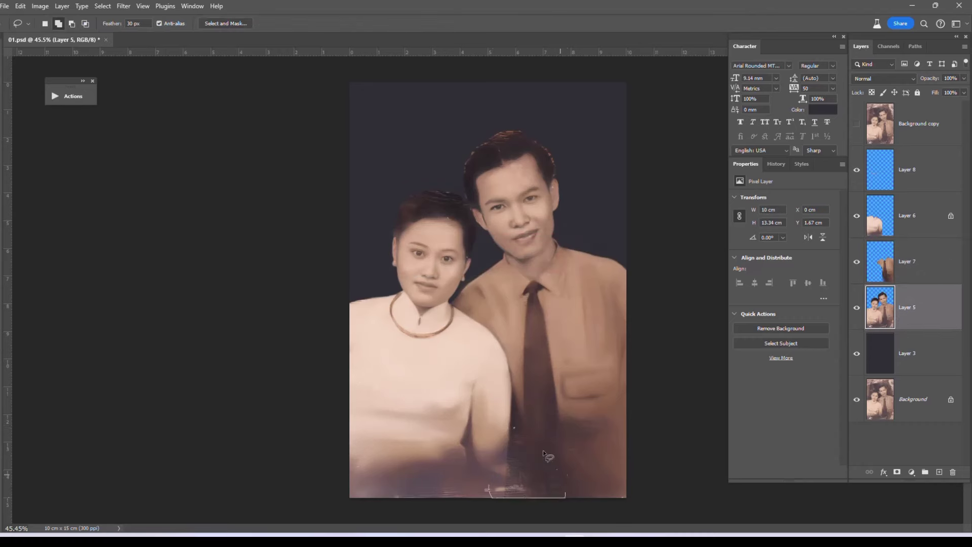
click(510, 411)
scroll(453, 162, up, 5)
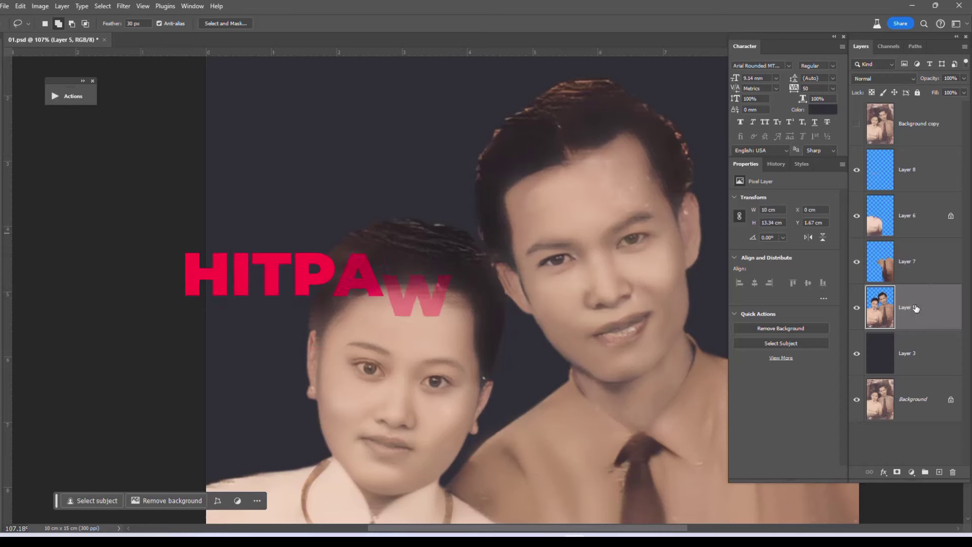
Step: Lasso the rough top of the woman's hair and smooth it with Camera Raw and the mixer brush
drag(369, 234, 365, 238)
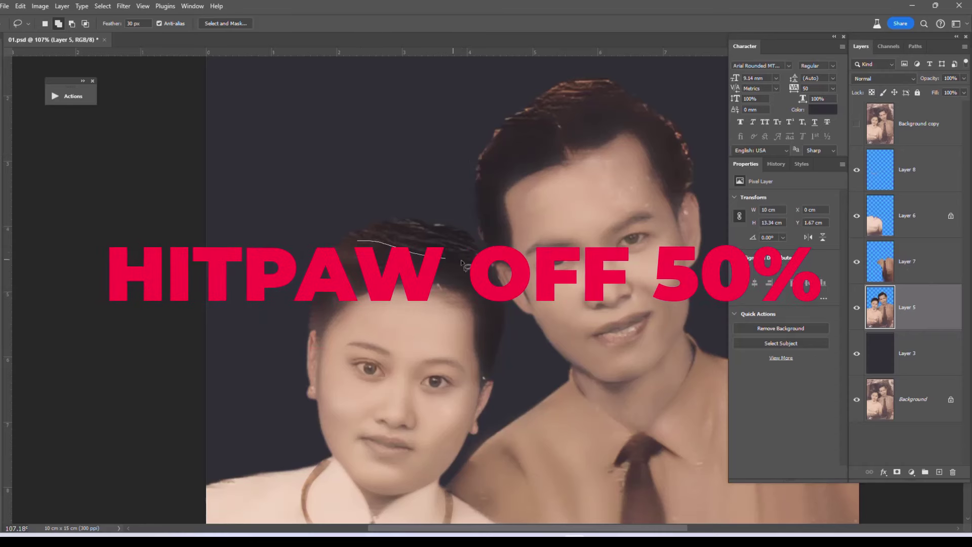
click(123, 6)
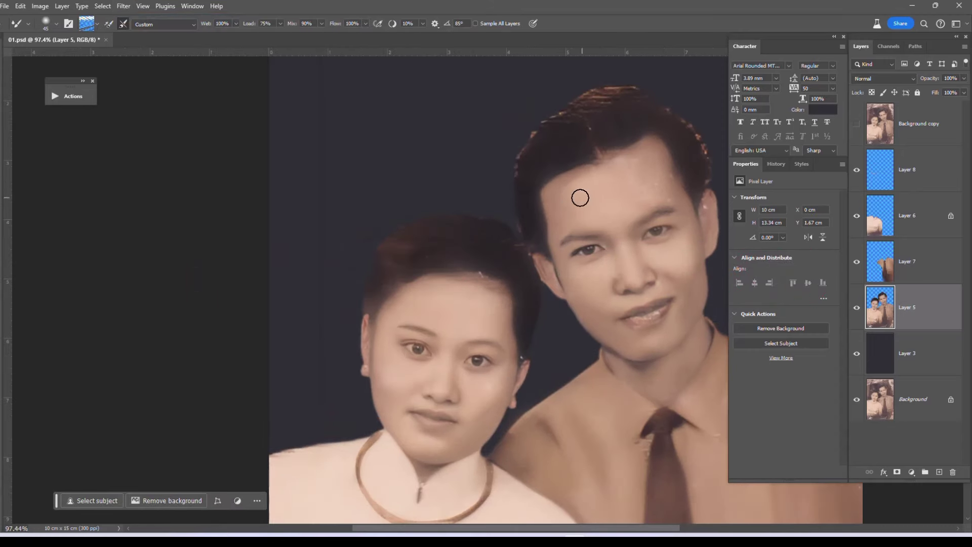
key(bracketright)
key(bracketright)
key(bracketright)
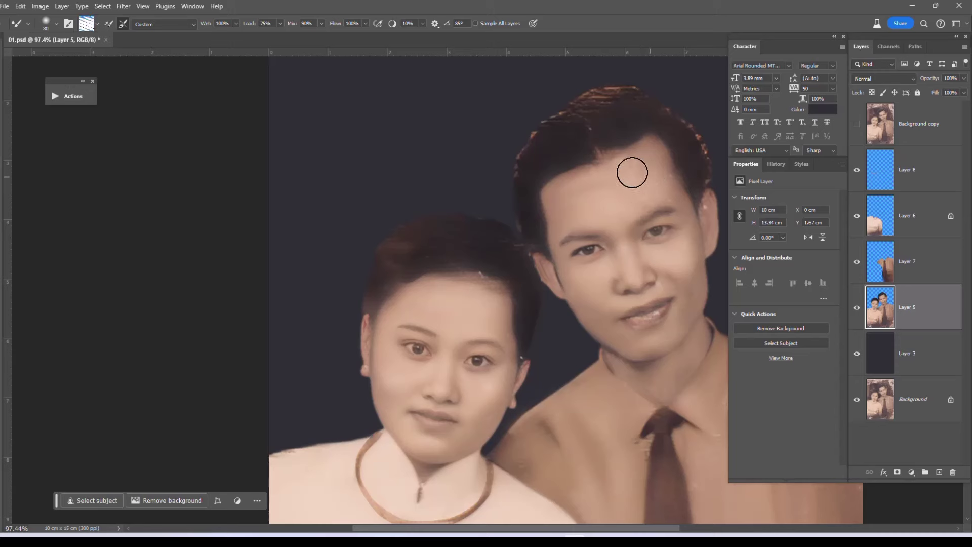
key(bracketleft)
key(bracketleft)
key(bracketleft)
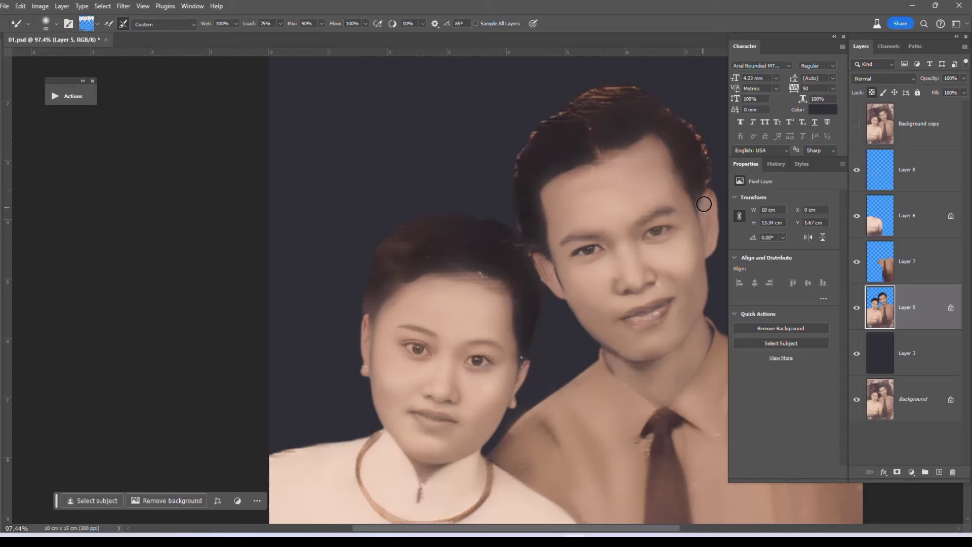
scroll(505, 240, down, 5)
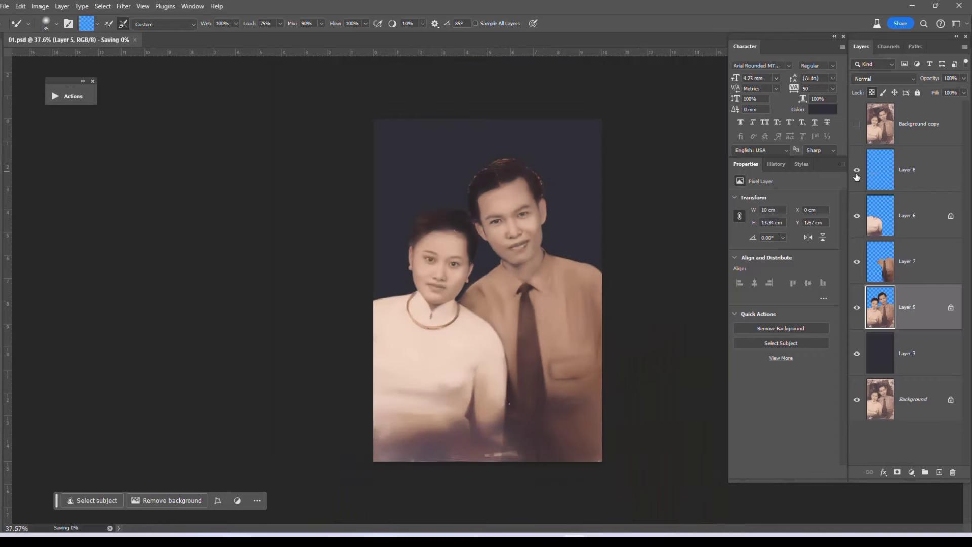
Step: Brighten Layer 7, the man's lower shirt and tie, with a raised Curves adjustment
click(911, 260)
key(ctrl+m)
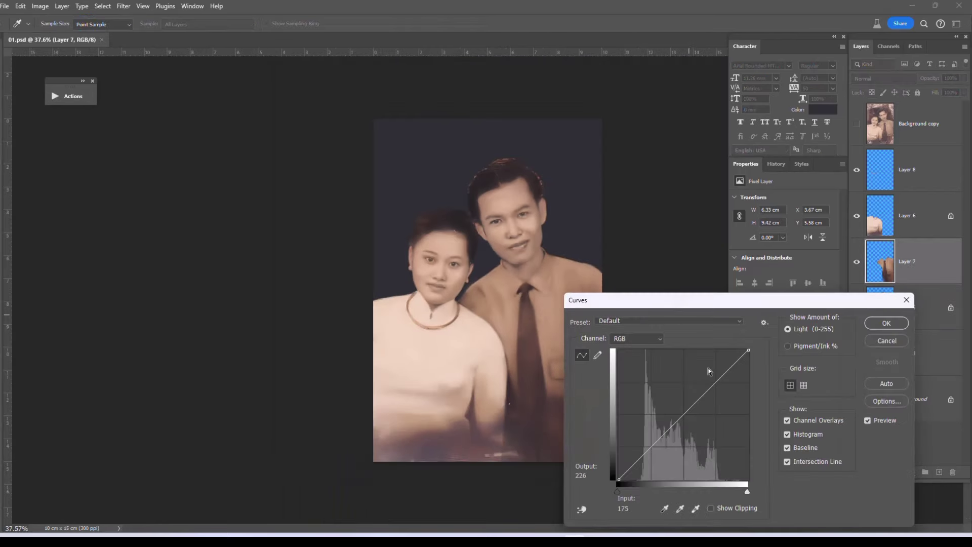
click(701, 388)
key(Return)
Step: Try lassoing the man's lower body with the mixer brush ready, then deselect
key(b)
scroll(578, 417, up, 2)
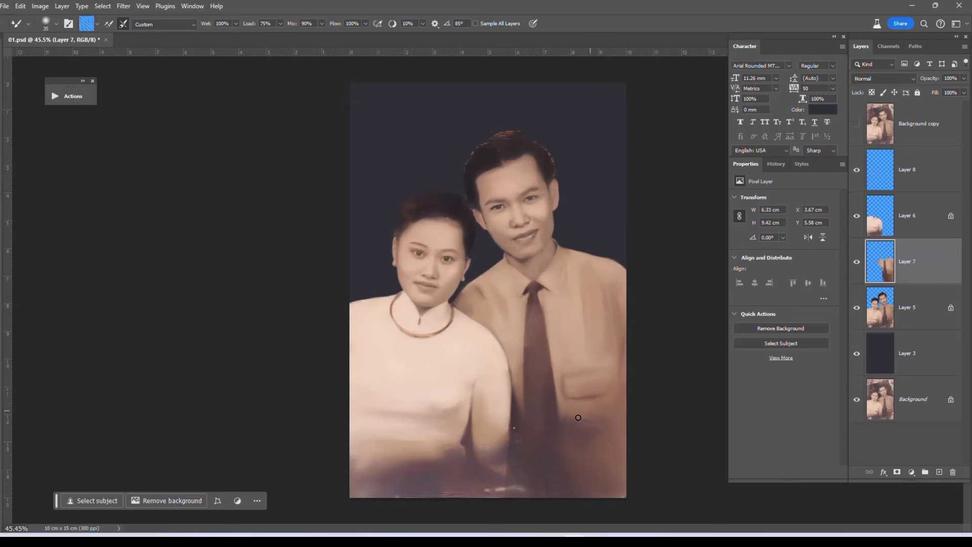
key(l)
drag(514, 508, 614, 498)
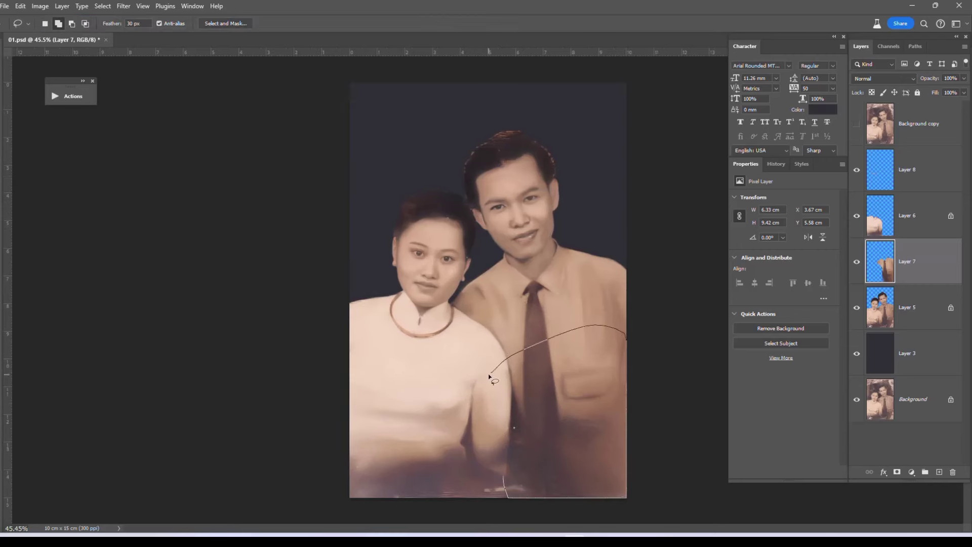
key(ctrl+d)
scroll(473, 258, down, 2)
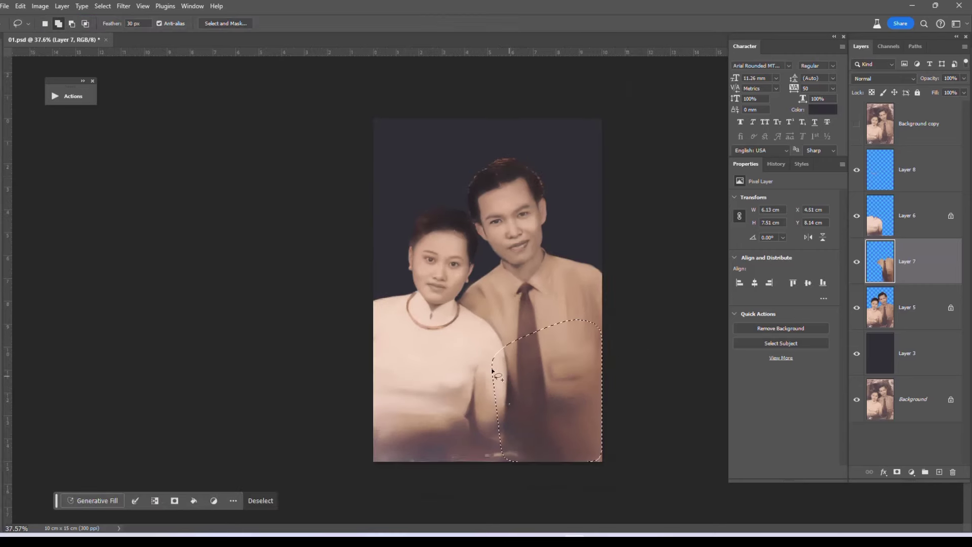
Step: Select the photo's bottom edge, then make Layer 6 active and clear the selection
drag(478, 379, 477, 386)
key(ctrl+d)
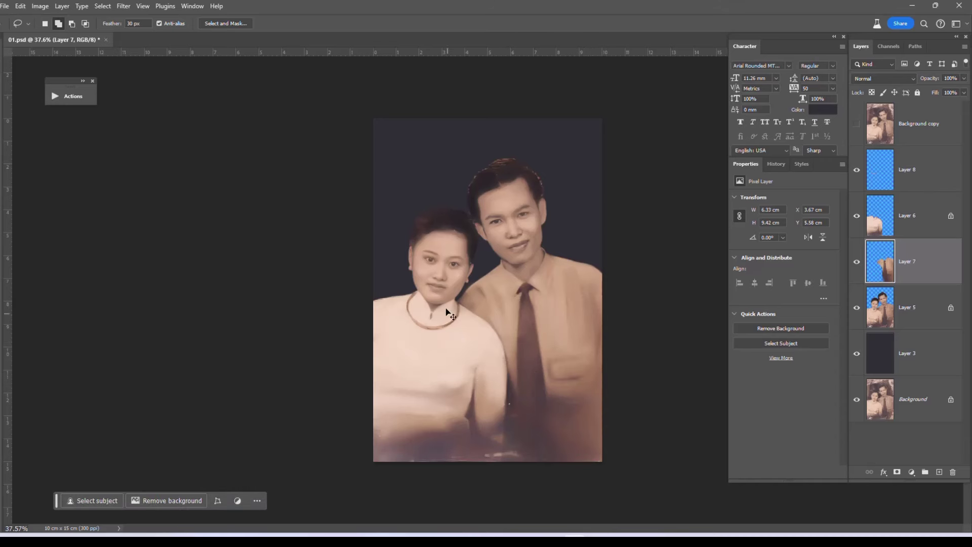
drag(520, 482, 529, 471)
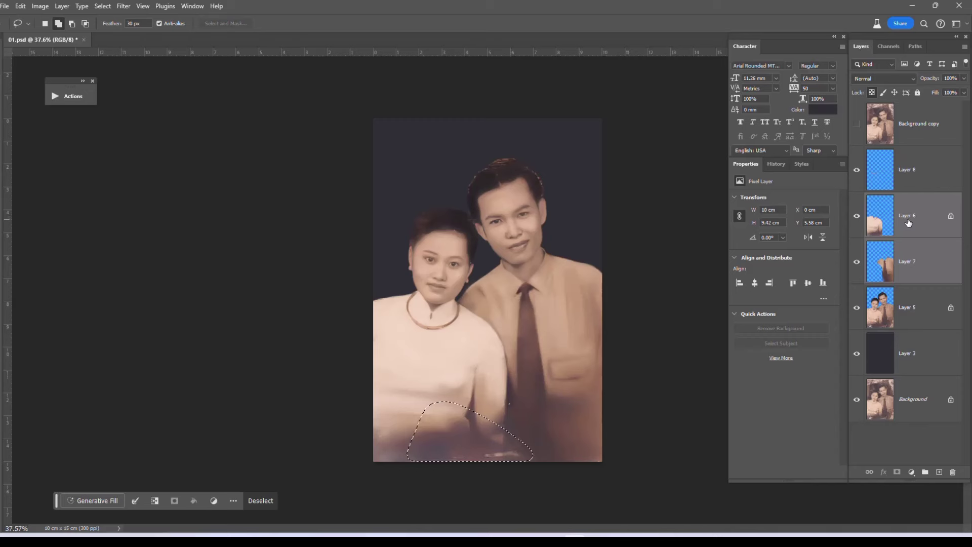
ctrl+click(909, 221)
click(900, 208)
key(ctrl+d)
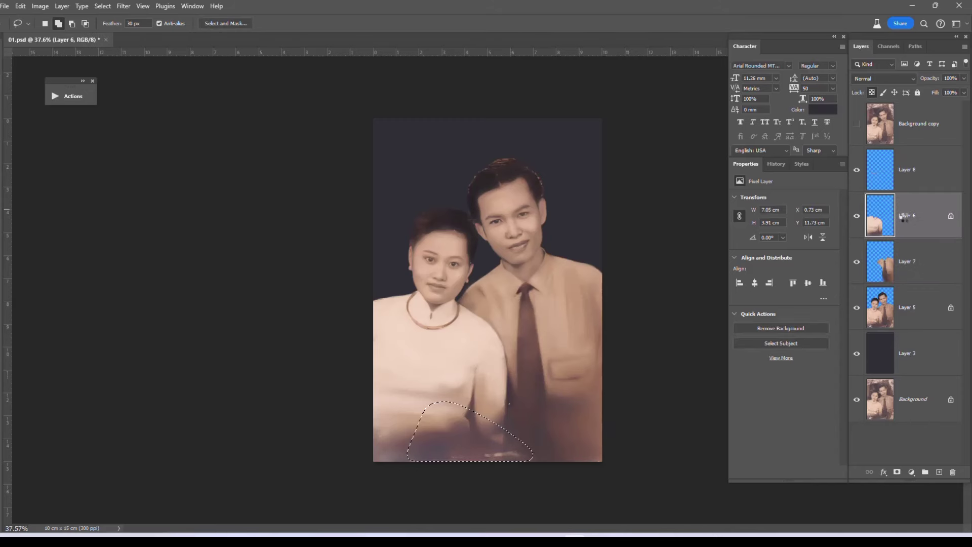
Step: Save a JPEG copy of the portrait as 01 copy.jpg
key(b)
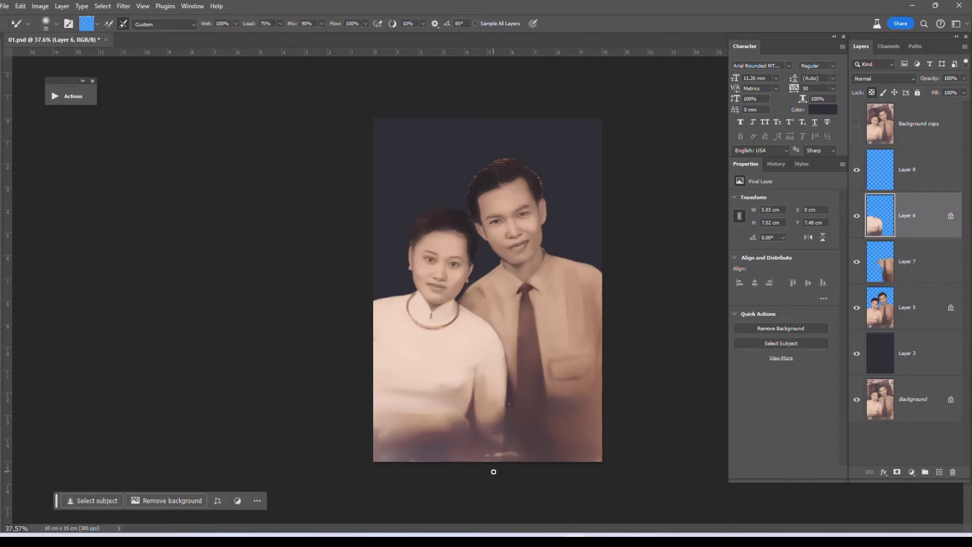
key(ctrl+alt+s)
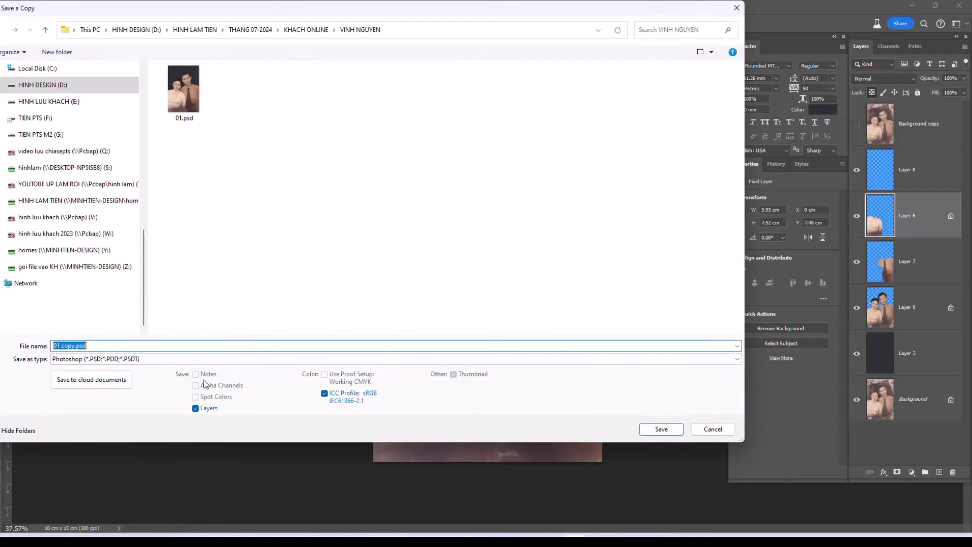
click(96, 359)
click(96, 438)
key(Return)
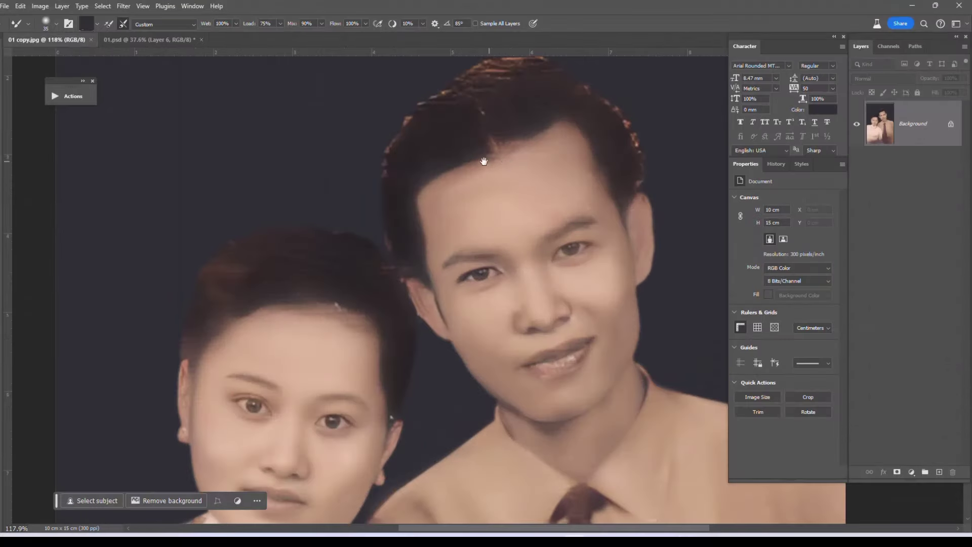
Step: Apply Auto Tone, then send the image to Topaz Photo AI
scroll(484, 161, down, 5)
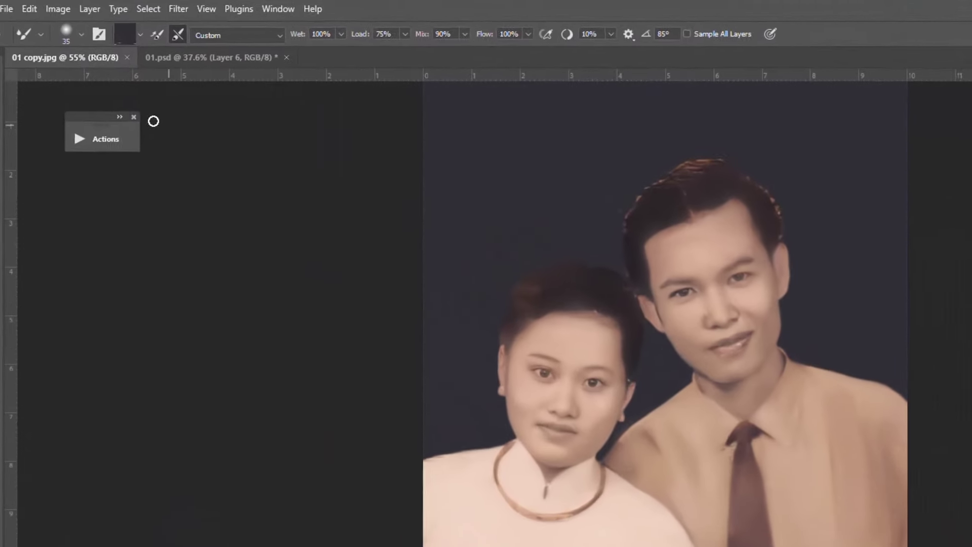
click(57, 8)
click(87, 71)
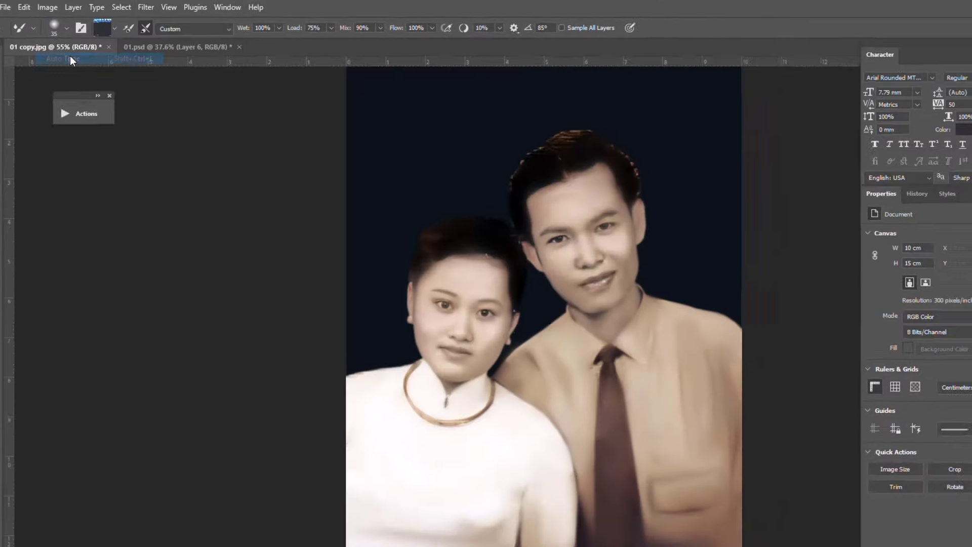
scroll(473, 161, up, 5)
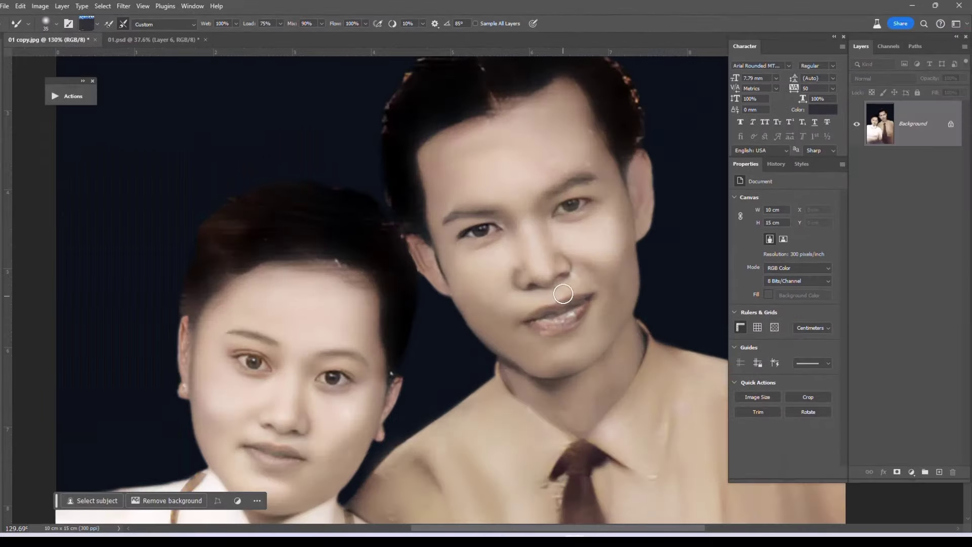
scroll(362, 162, down, 6)
click(124, 6)
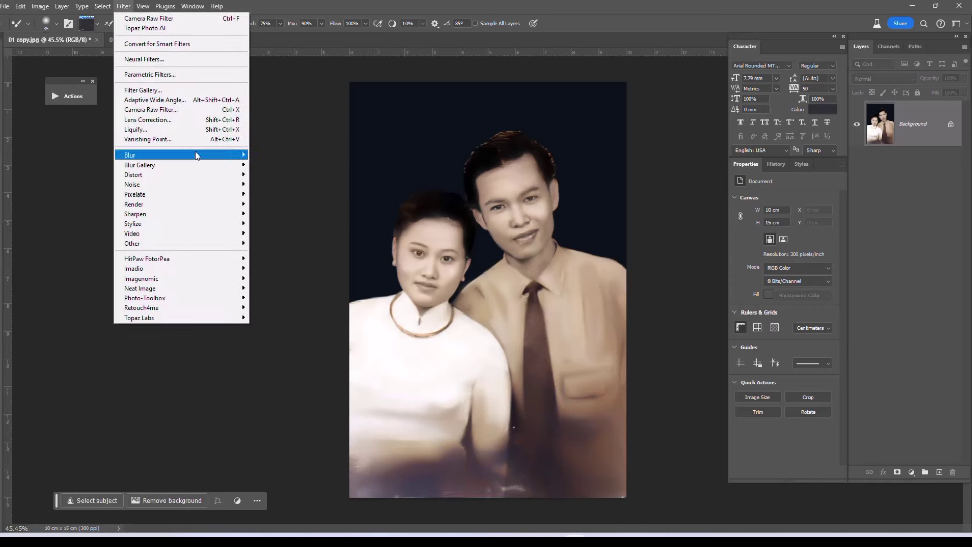
click(287, 317)
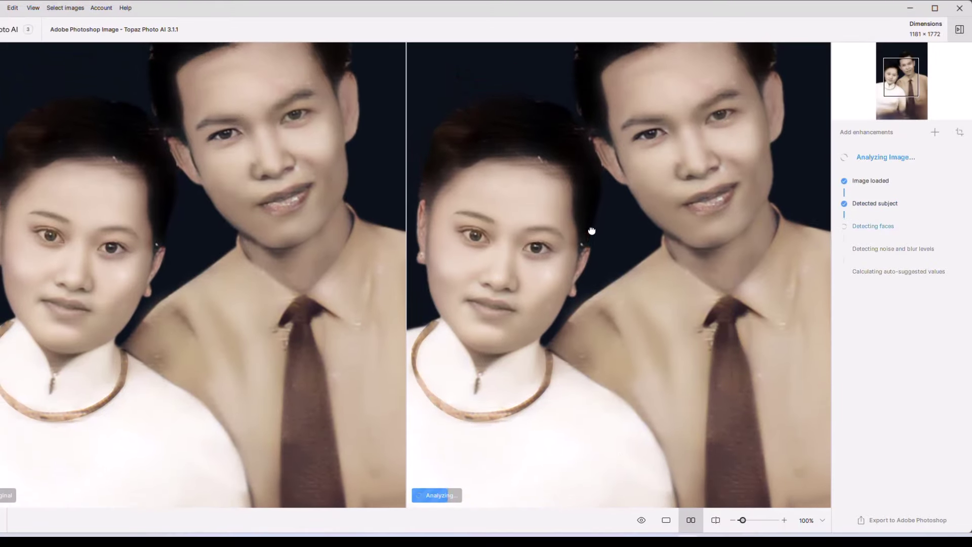
Step: Add Face recovery for all faces at strength 53 and export the result to Photoshop
drag(574, 187, 584, 250)
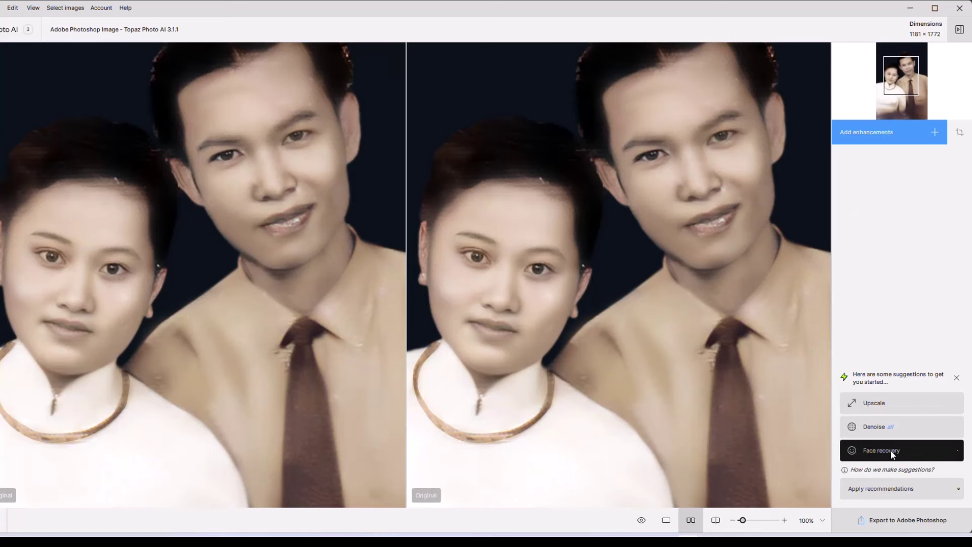
click(892, 454)
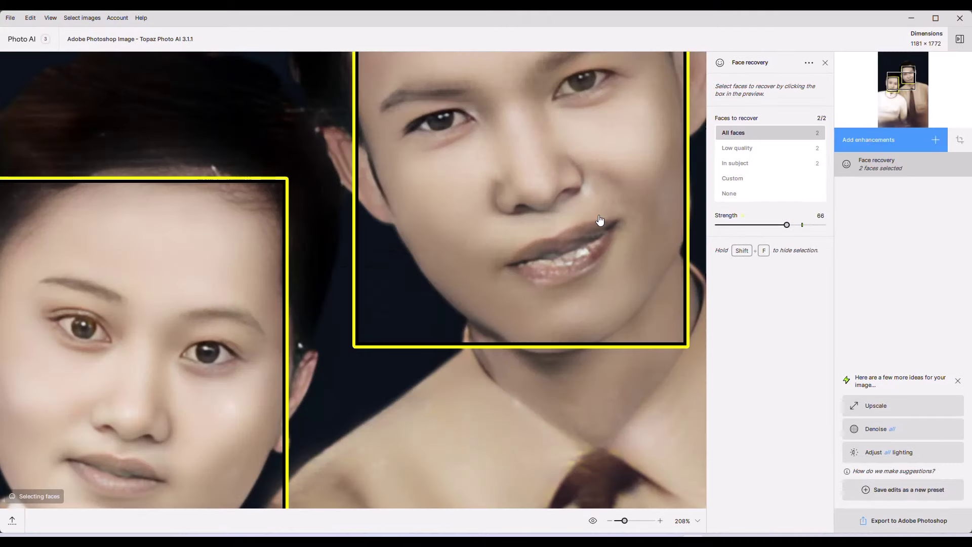
scroll(630, 238, down, 1)
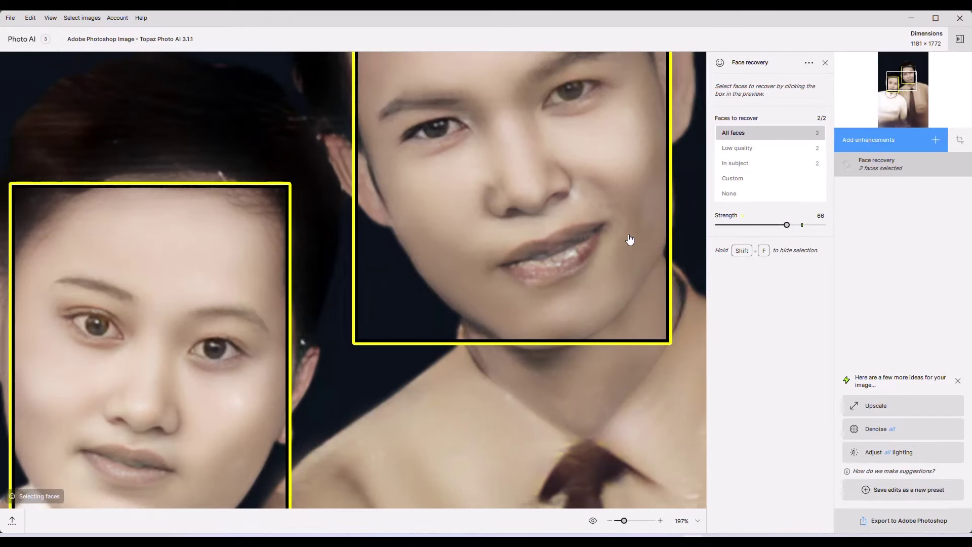
scroll(456, 285, down, 1)
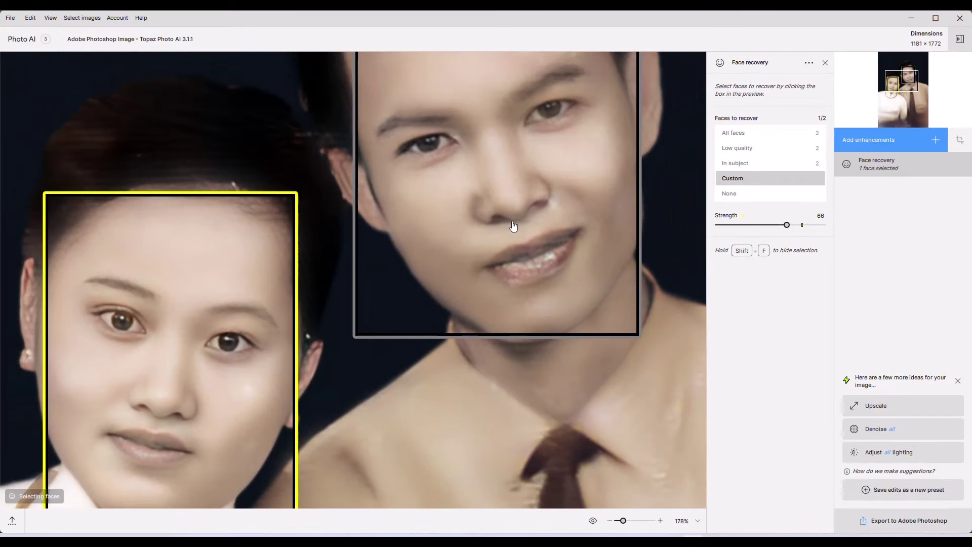
drag(786, 225, 775, 226)
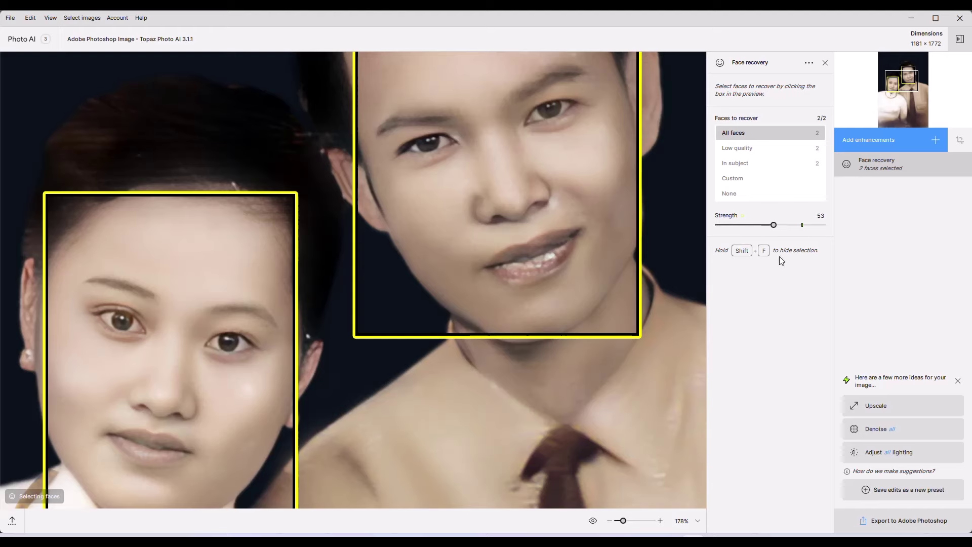
click(897, 521)
scroll(580, 275, up, 2)
scroll(554, 214, up, 3)
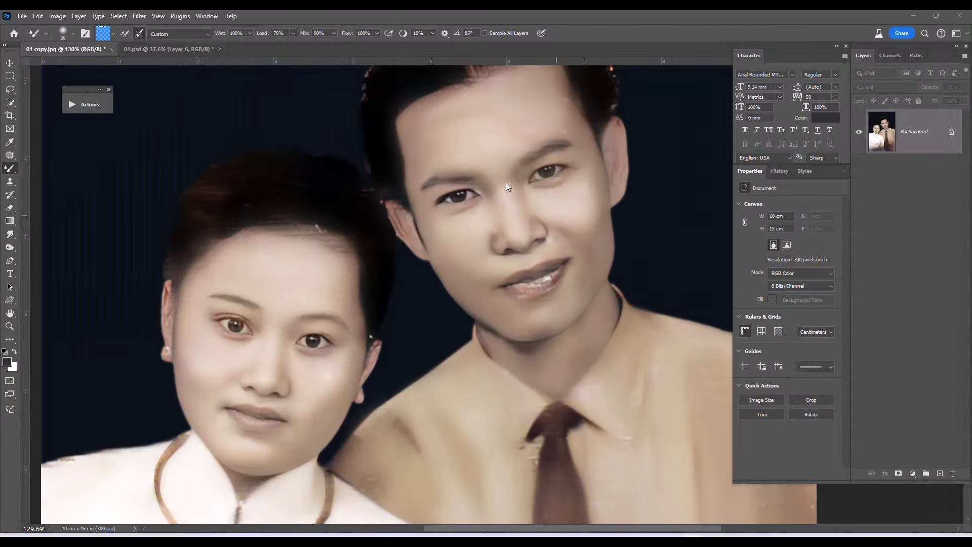
Step: Zoom into the man's mouth and clone sampled lip colour over the bright teeth spots
scroll(548, 253, up, 2)
scroll(527, 339, up, 2)
scroll(545, 334, up, 1)
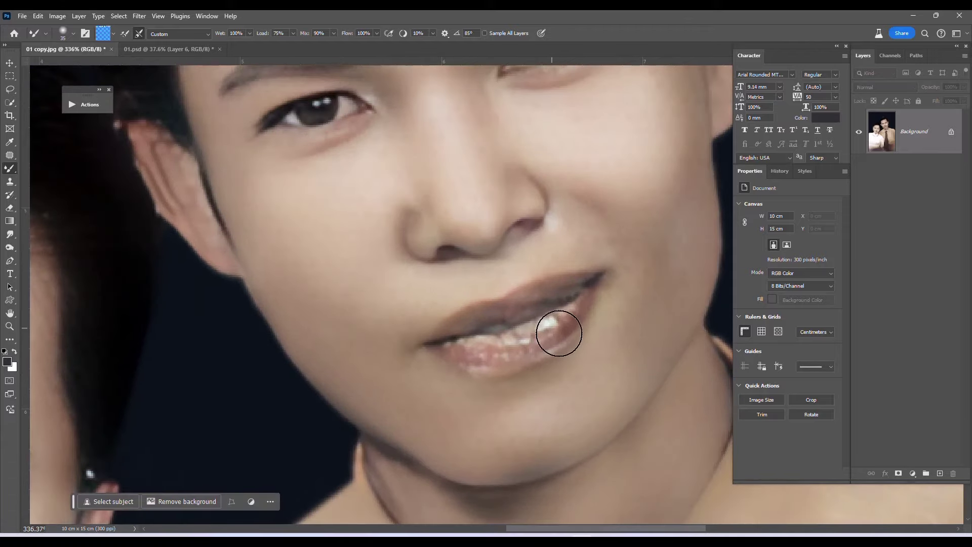
key(bracketleft)
key(bracketleft)
key(bracketleft)
key(bracketleft)
key(bracketleft)
key(bracketleft)
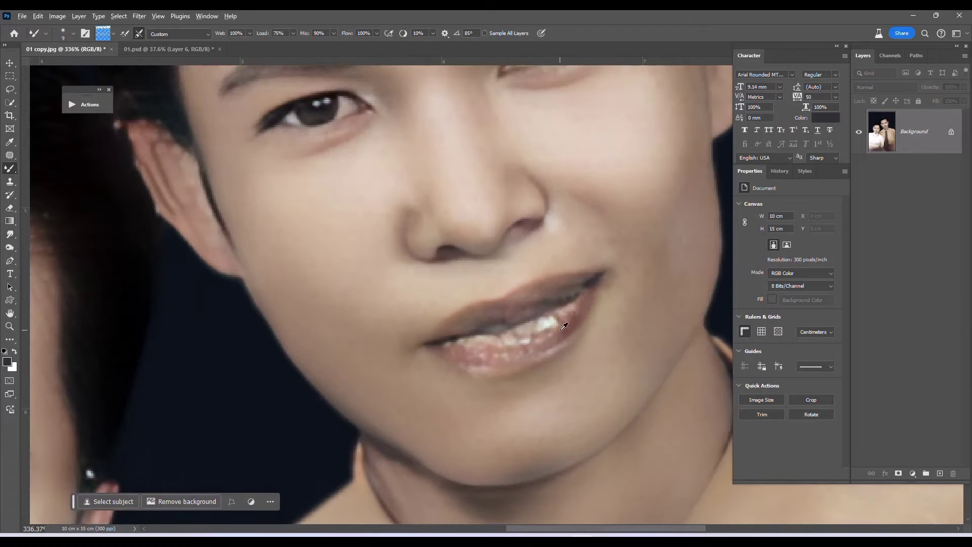
alt+click(561, 329)
key(s)
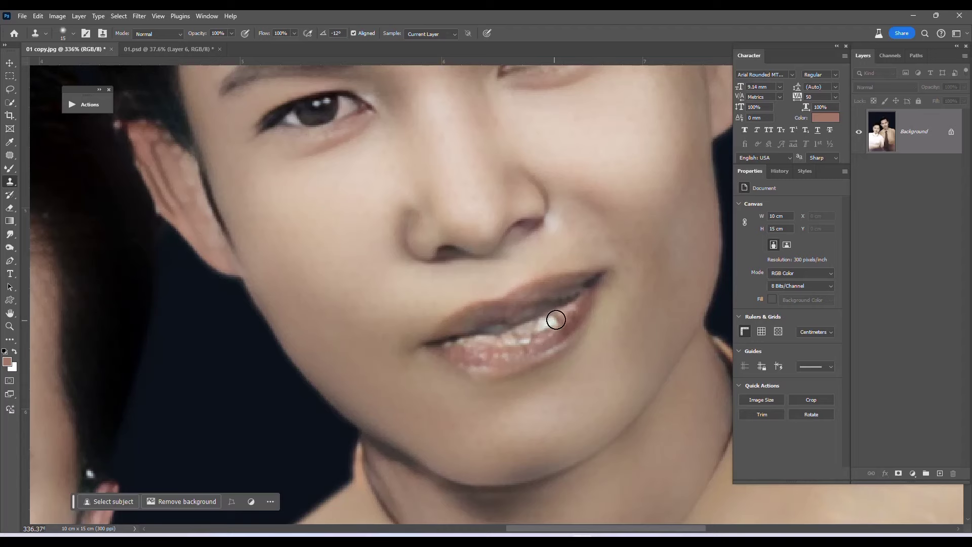
scroll(481, 327, down, 3)
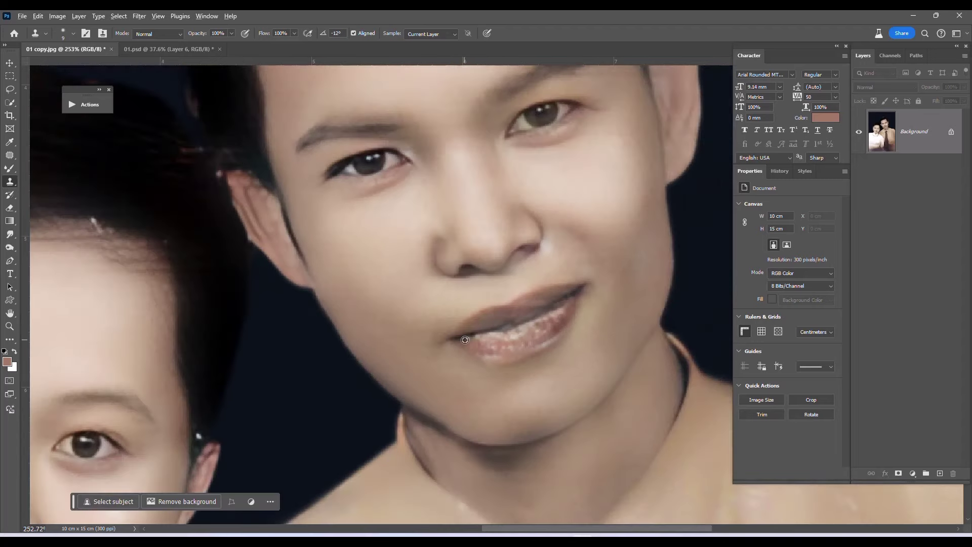
scroll(494, 328, down, 5)
key(b)
key(bracketright)
key(bracketright)
key(bracketright)
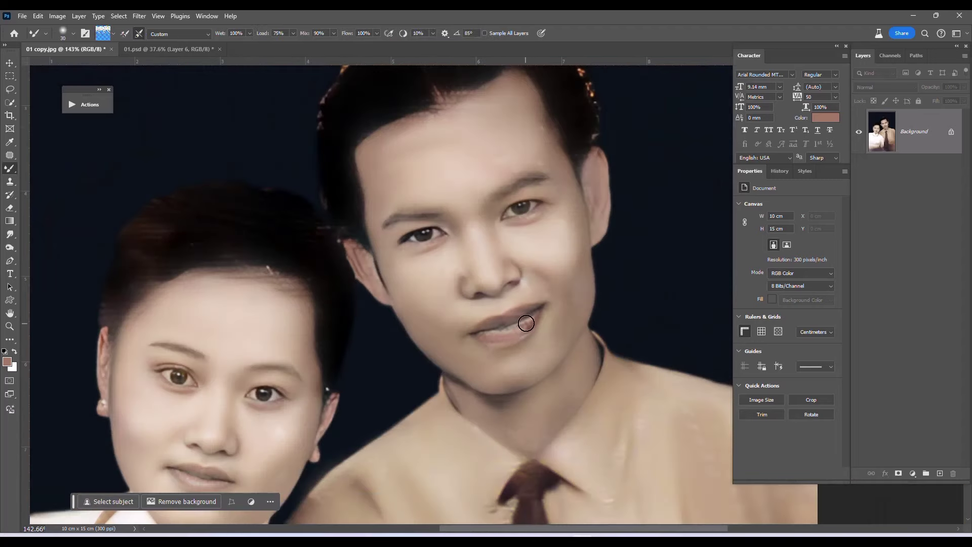
scroll(440, 205, down, 2)
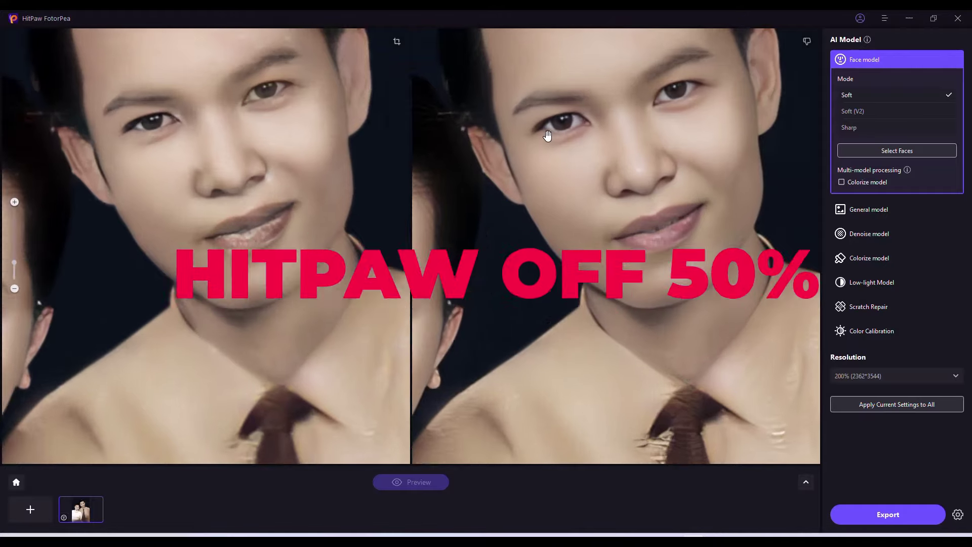
Step: Review the Soft face-model before/after preview, zoom out, and close HitPaw FotorPea
scroll(586, 142, down, 2)
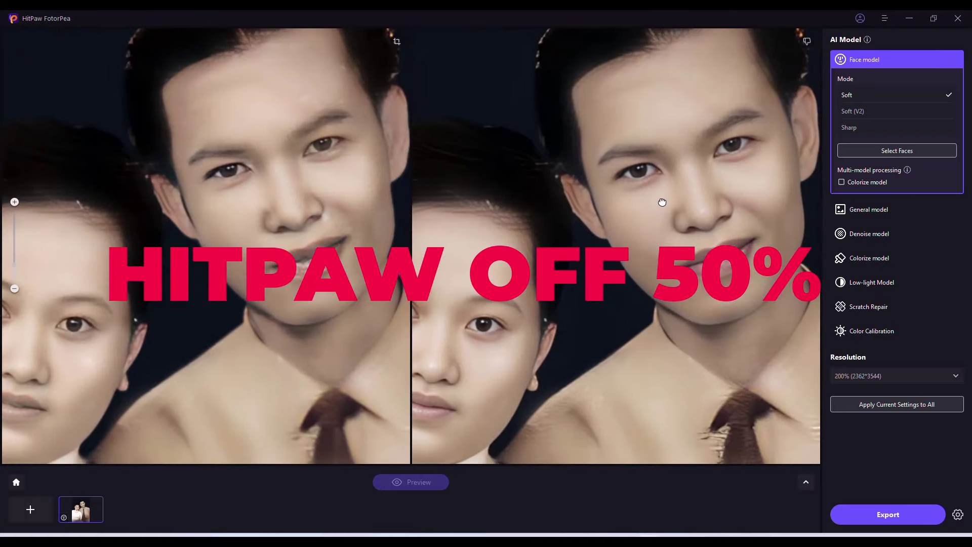
scroll(658, 207, down, 5)
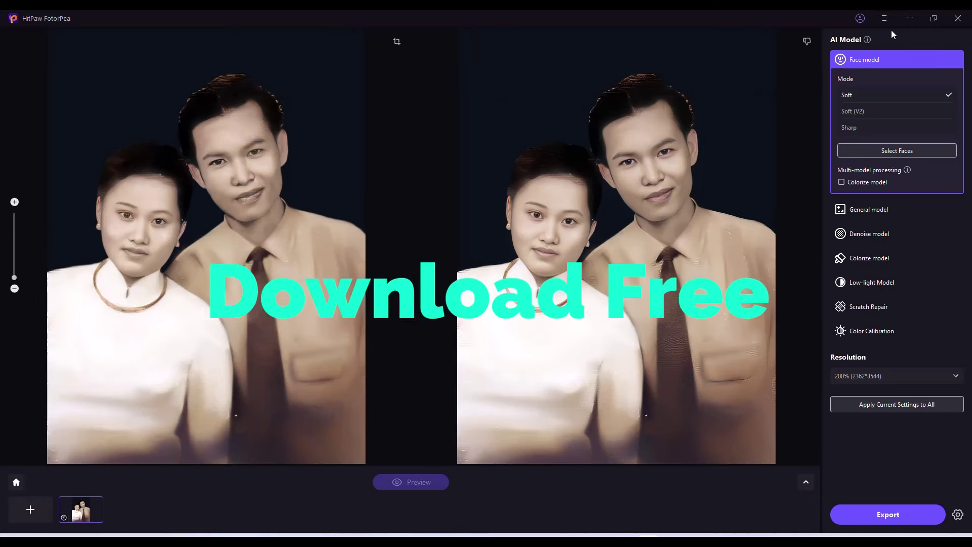
click(909, 20)
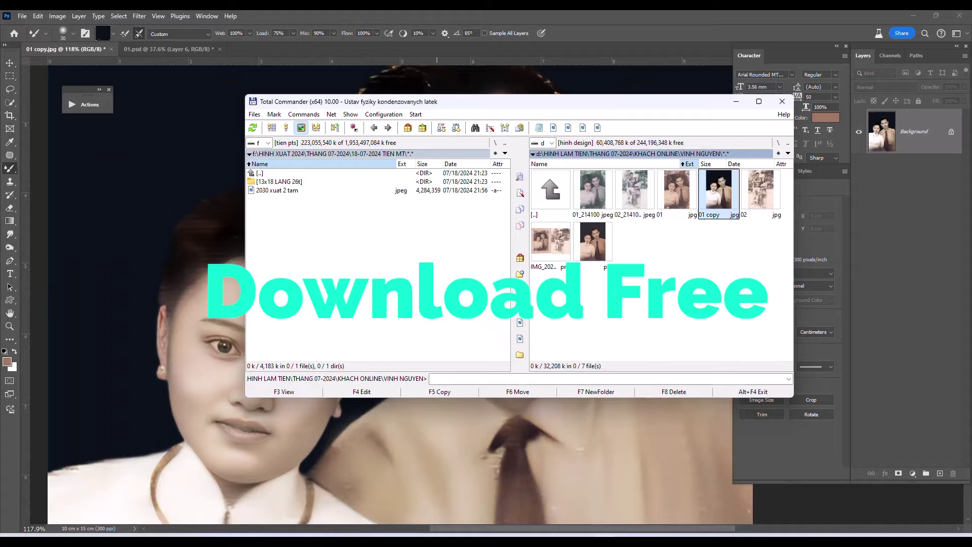
Step: Zoom around the portrait and set the Clone Stamp brush to size 40
scroll(512, 246, up, 2)
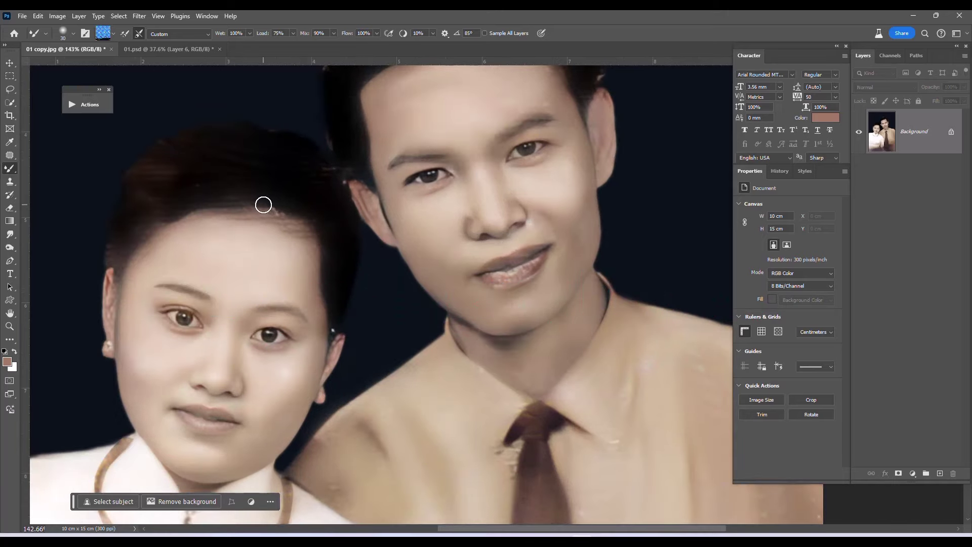
scroll(277, 206, up, 1)
key(s)
scroll(332, 313, up, 1)
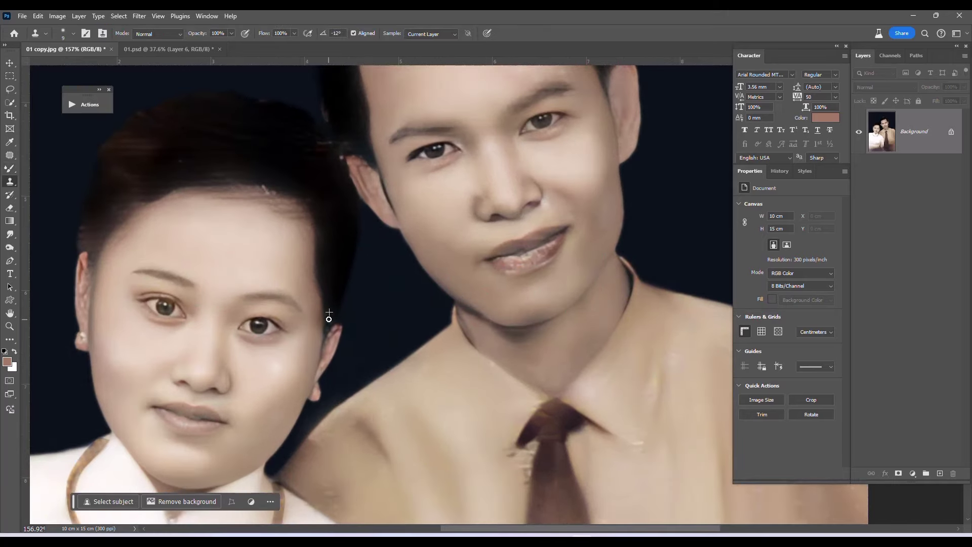
scroll(285, 220, down, 1)
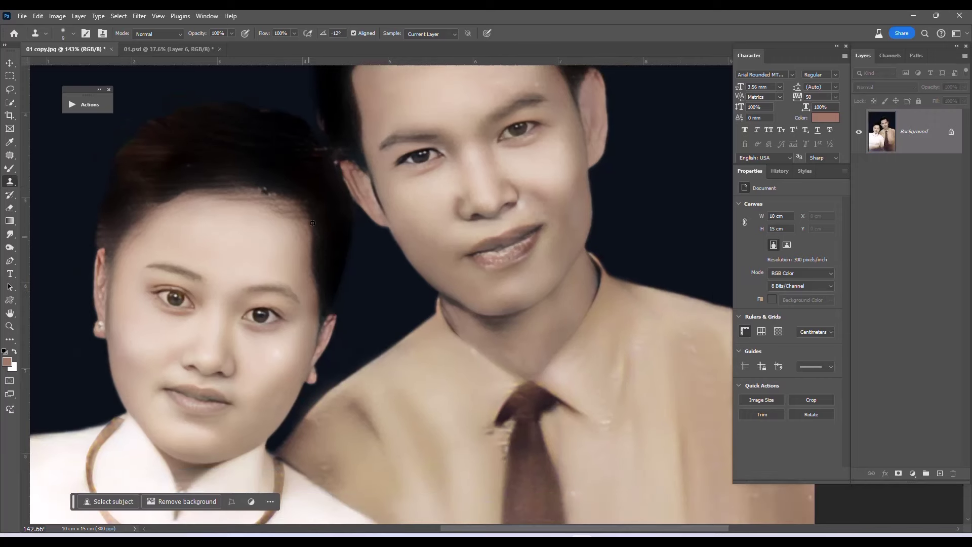
key(bracketright)
key(bracketright)
key(bracketright)
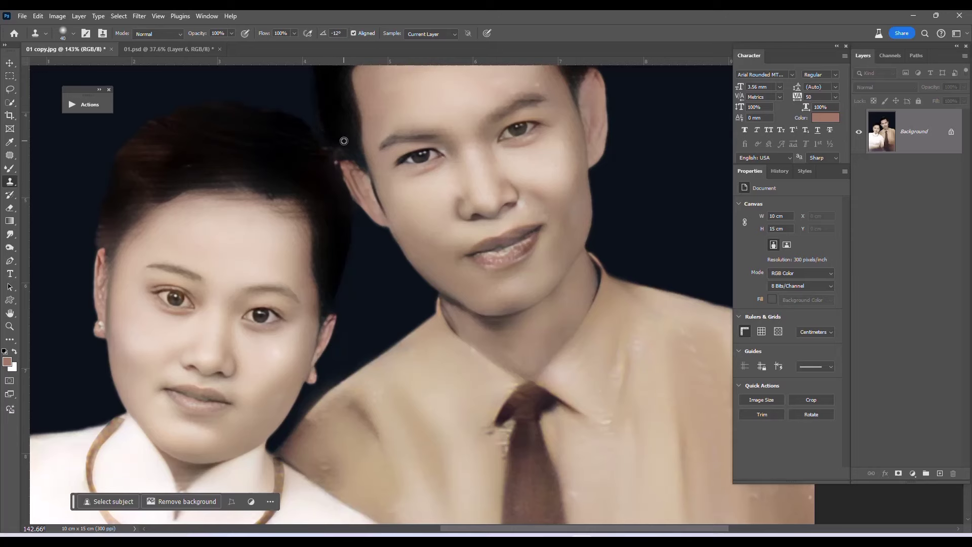
scroll(330, 147, down, 2)
scroll(391, 186, down, 2)
scroll(415, 282, down, 1)
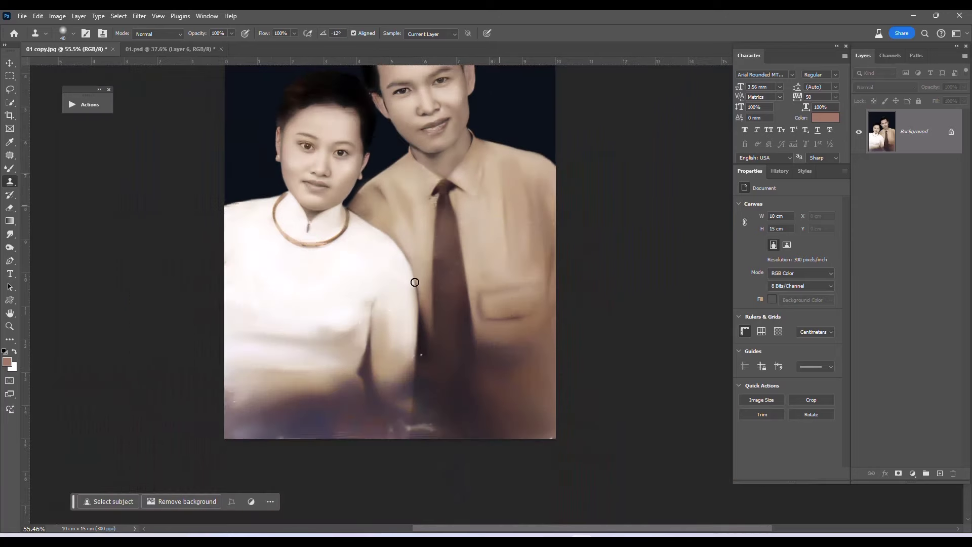
Step: Blend the blotchy lower clothing along the bottom edge with a size 100 mixer brush
key(b)
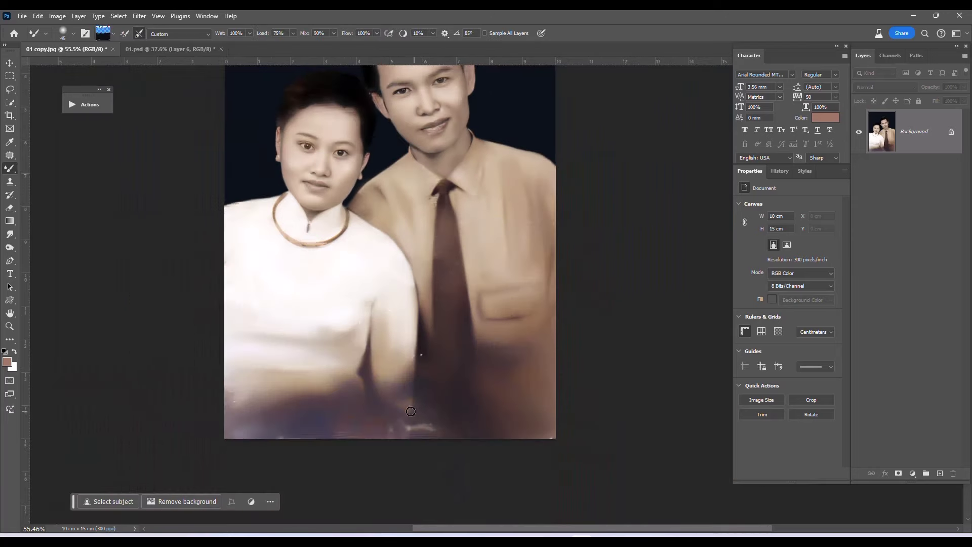
key(bracketright)
key(bracketright)
key(bracketright)
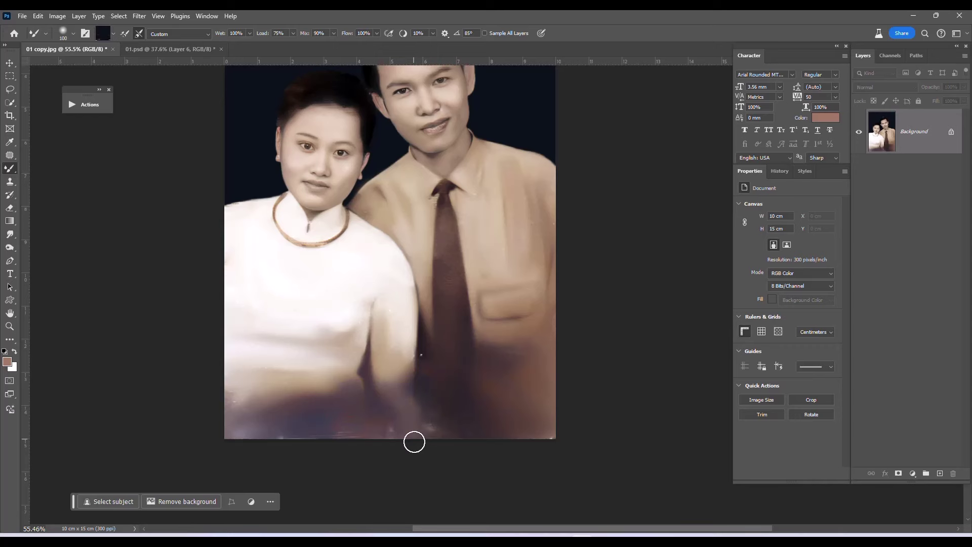
drag(416, 375, 423, 434)
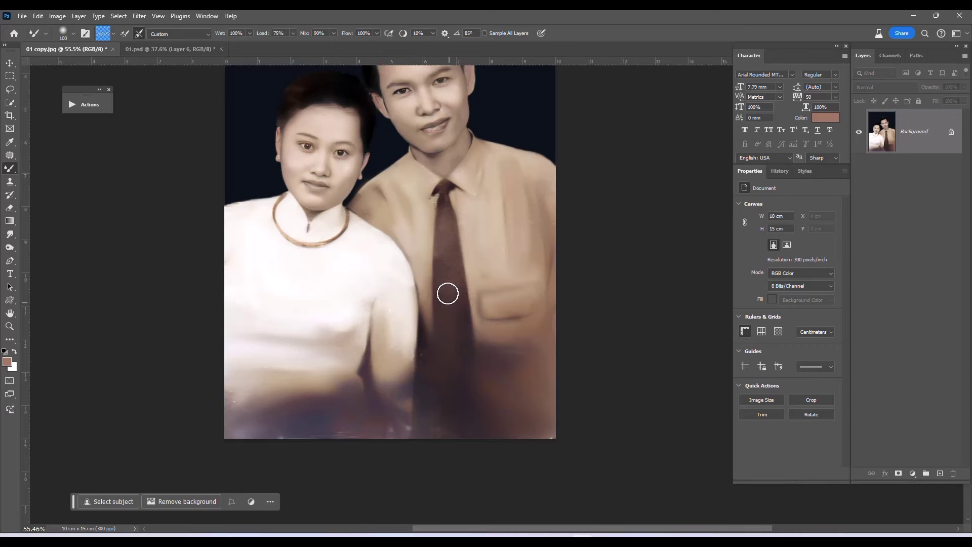
drag(447, 293, 510, 217)
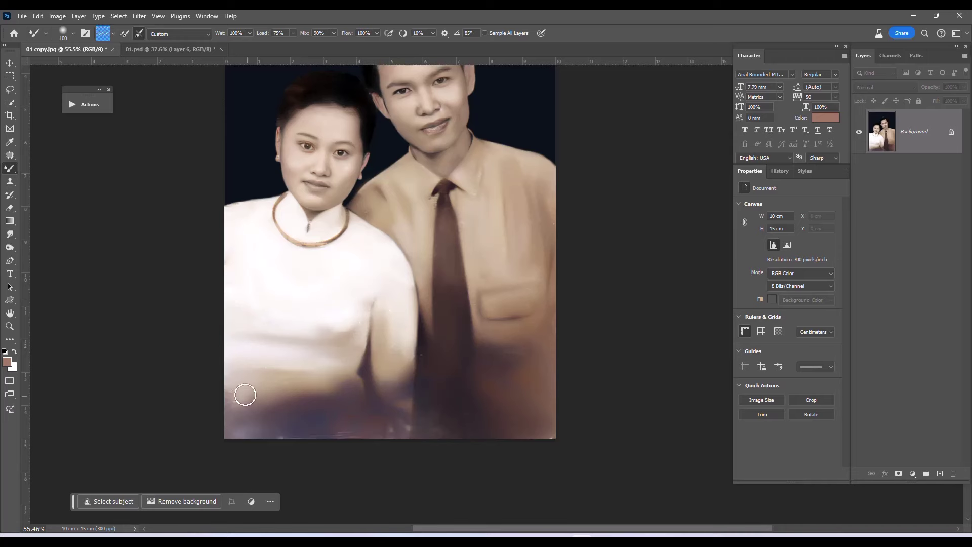
scroll(423, 171, up, 3)
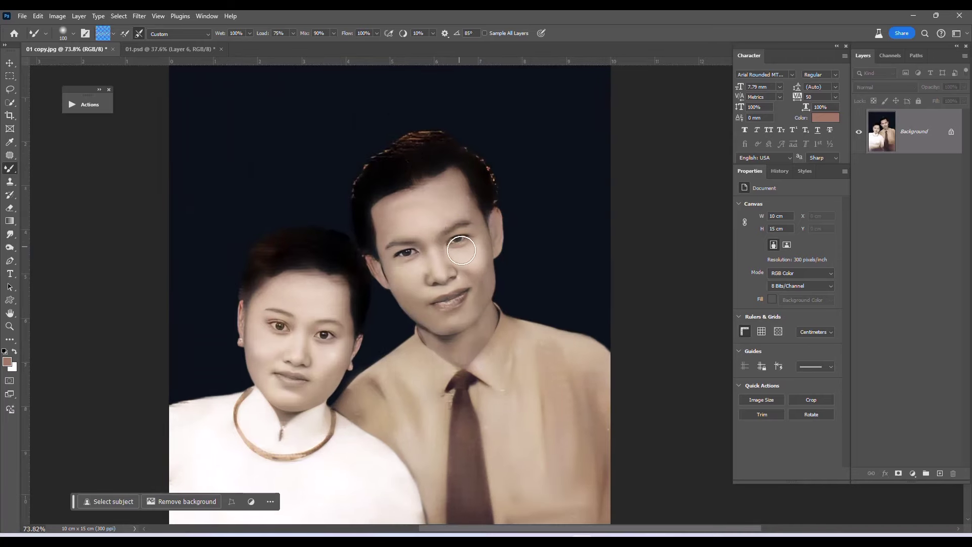
scroll(456, 213, up, 2)
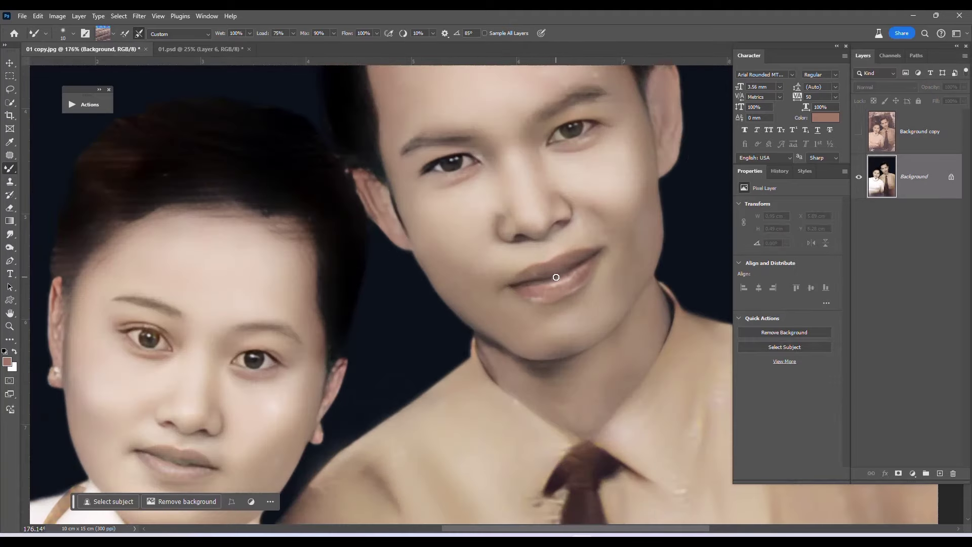
Step: Sample the dark navy backdrop colour and show the original Background copy for reference
alt+click(556, 277)
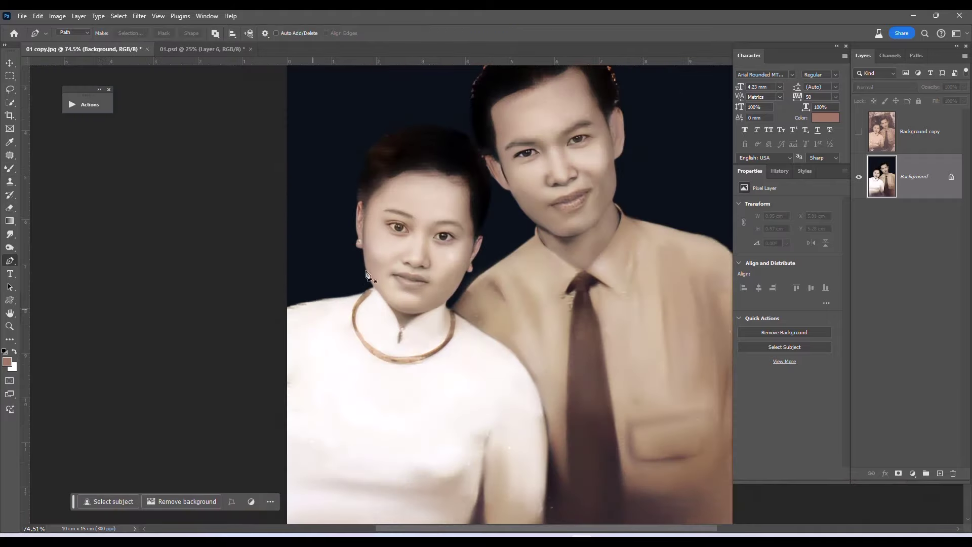
scroll(385, 264, up, 3)
scroll(465, 294, up, 3)
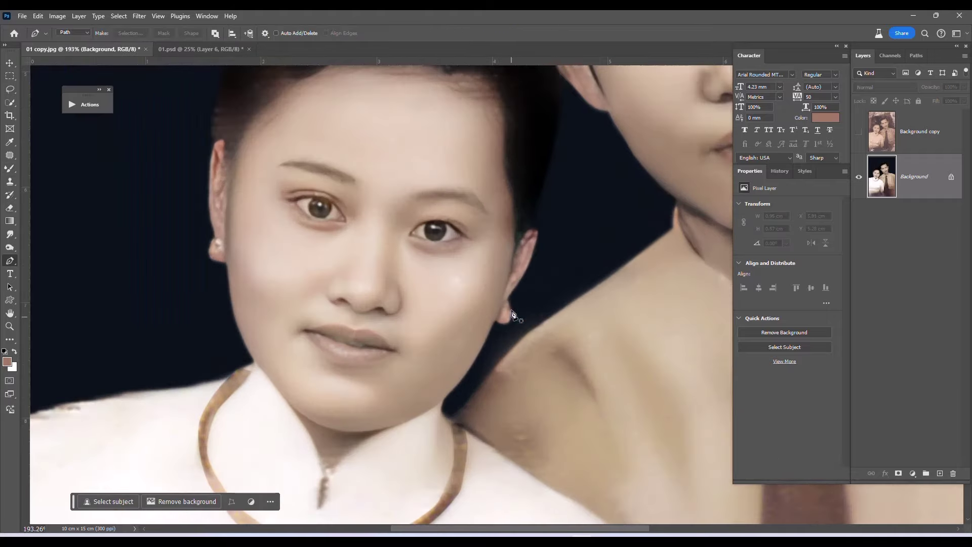
click(859, 132)
scroll(453, 339, up, 3)
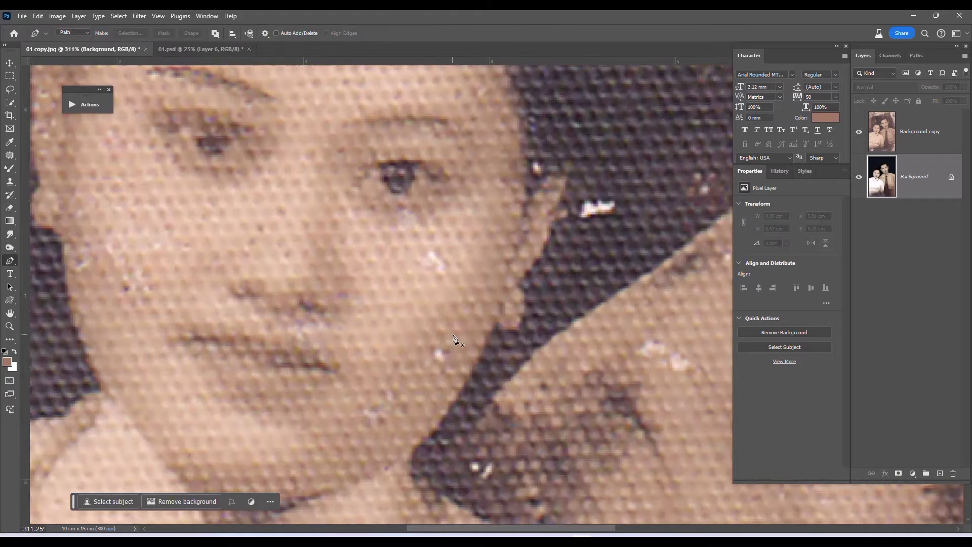
Step: Patch beside the woman's jaw, then copy her ear, feathered 1 pixel, onto a new layer
key(j)
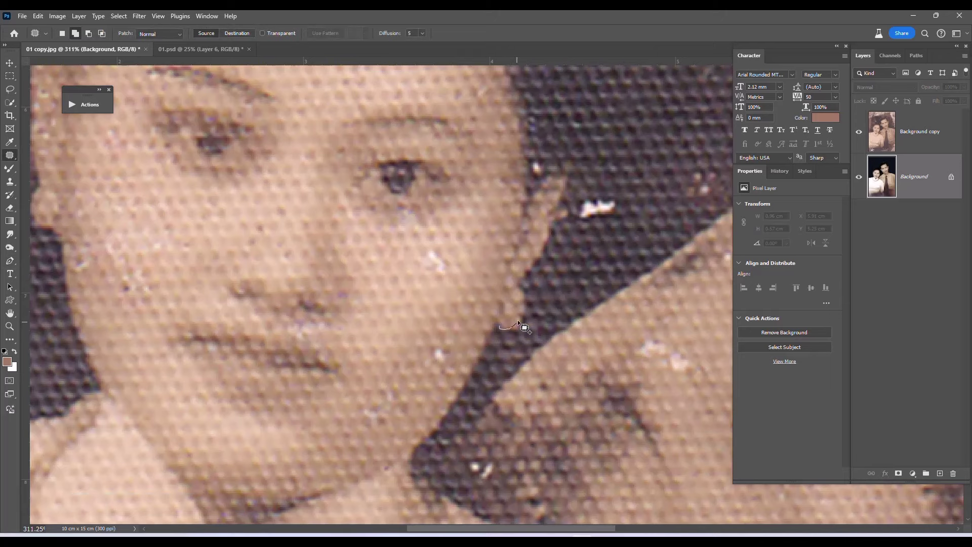
drag(518, 322, 500, 326)
scroll(185, 304, left, 5)
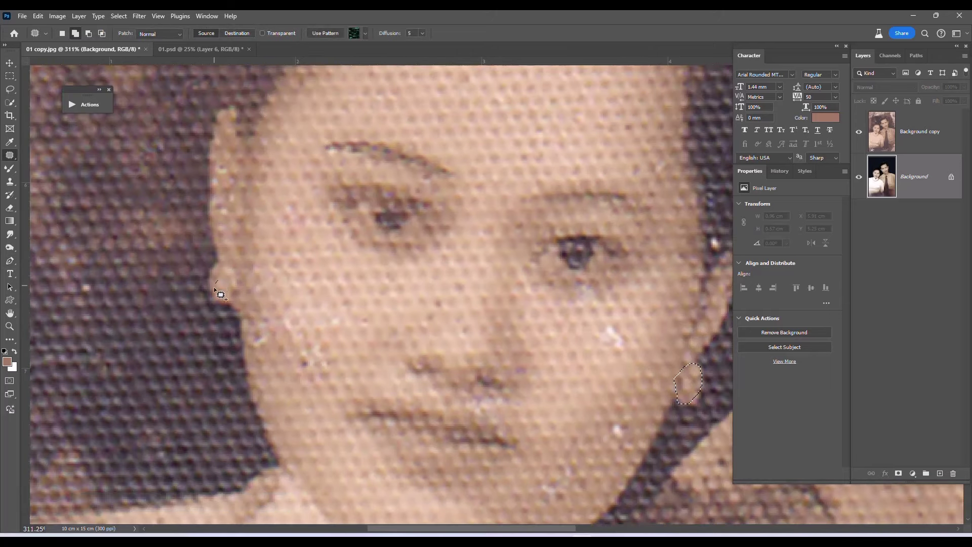
drag(221, 295, 215, 284)
key(shift+F6)
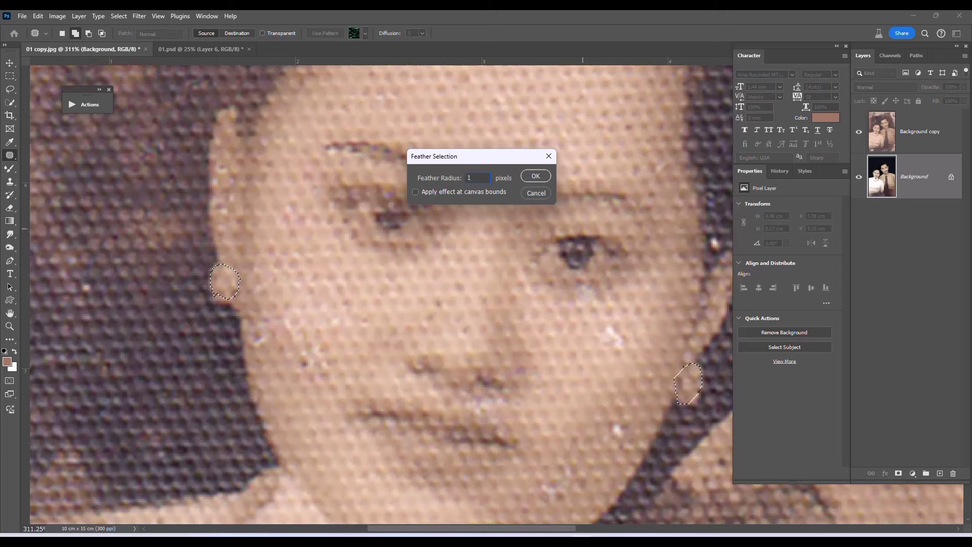
key(Return)
key(ctrl+j)
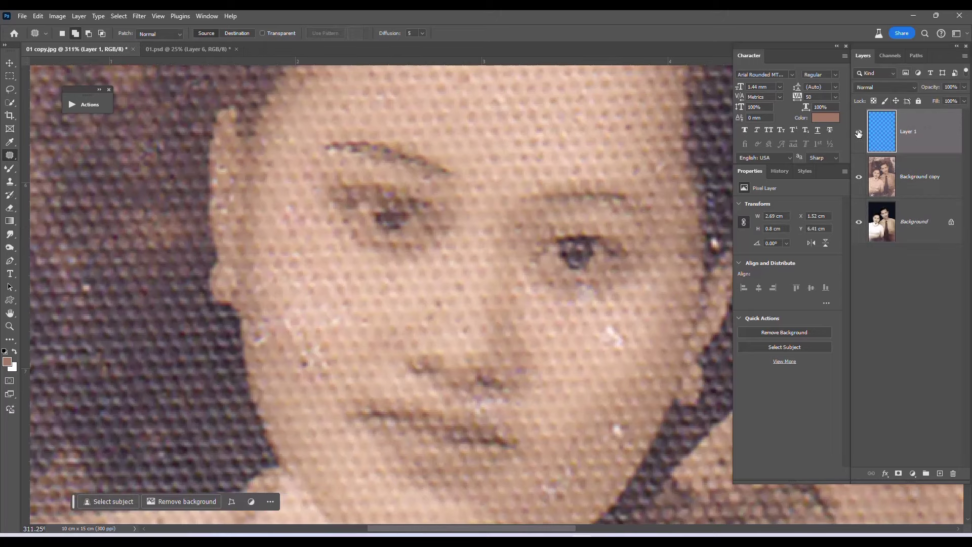
Step: Delete the ear layer and Background copy, leaving only Background, and save 01 copy.jpg
drag(899, 182, 899, 119)
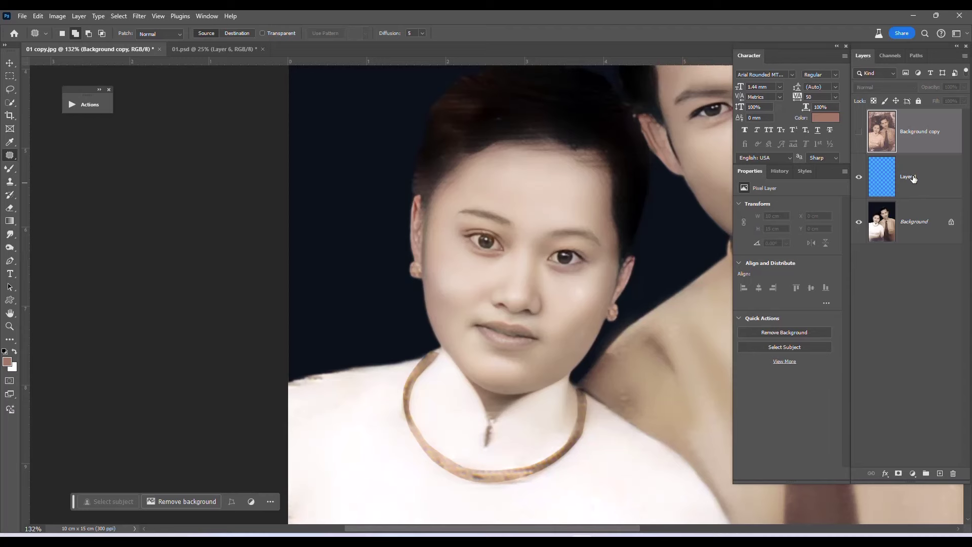
click(914, 178)
key(Delete)
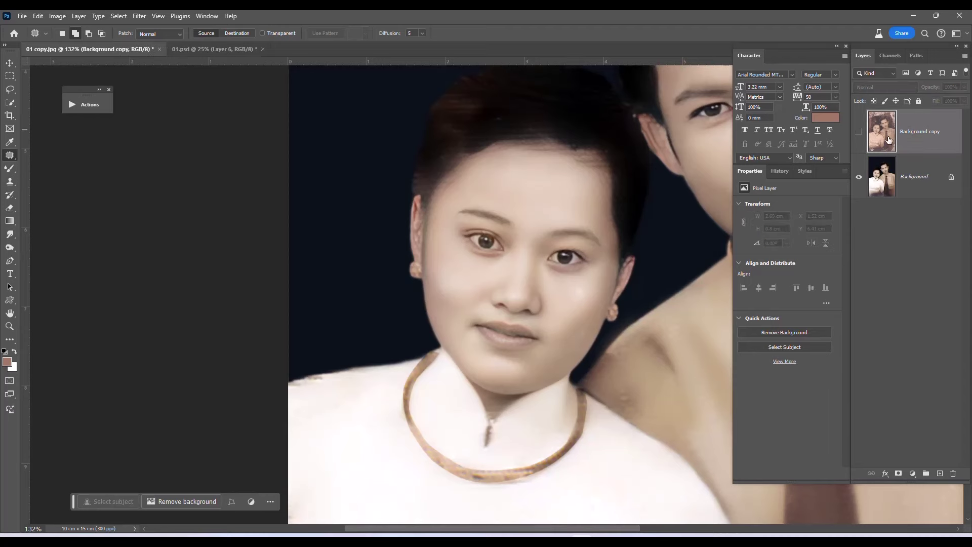
scroll(538, 258, down, 2)
scroll(608, 256, down, 2)
scroll(650, 253, down, 2)
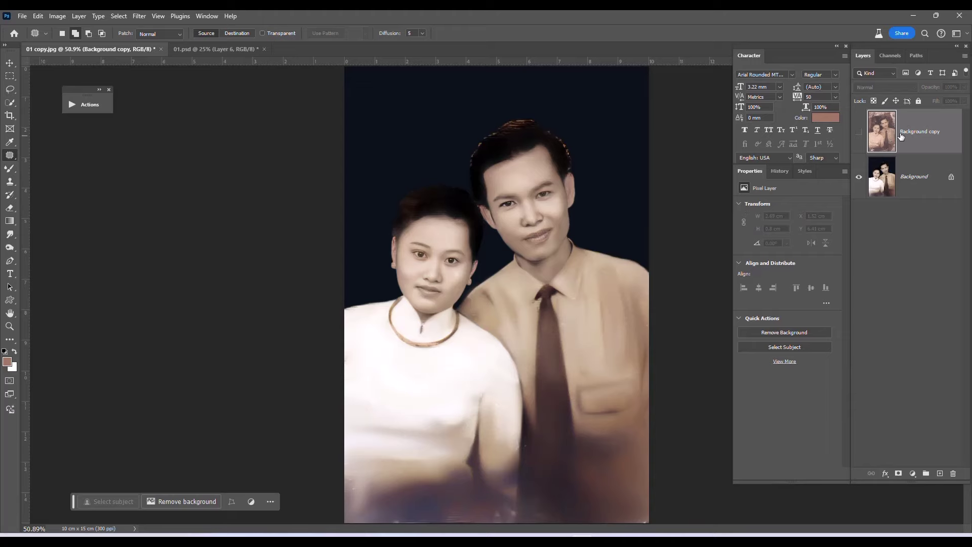
key(Delete)
key(ctrl+s)
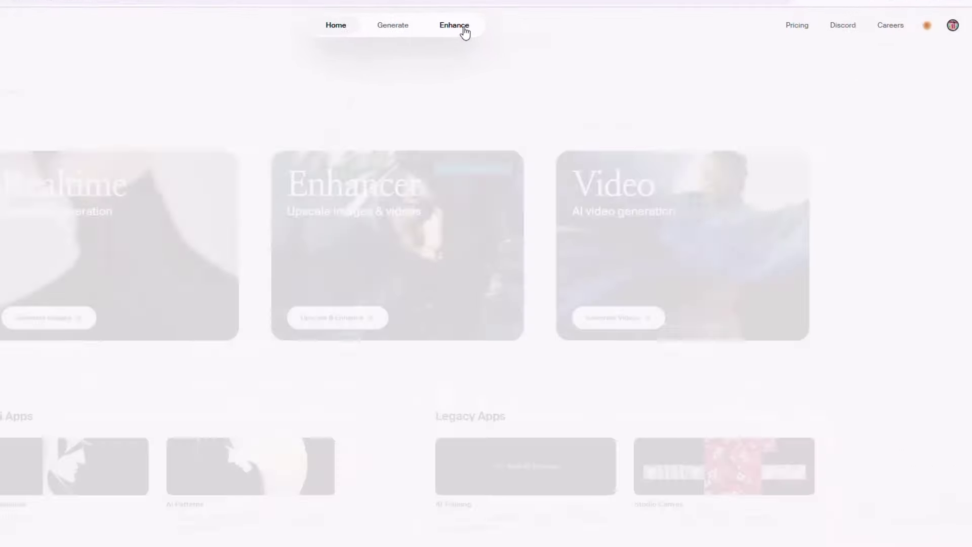
Step: Open Krea's Enhance page and drag 01 copy.jpg from Total Commander into the upload area
click(464, 29)
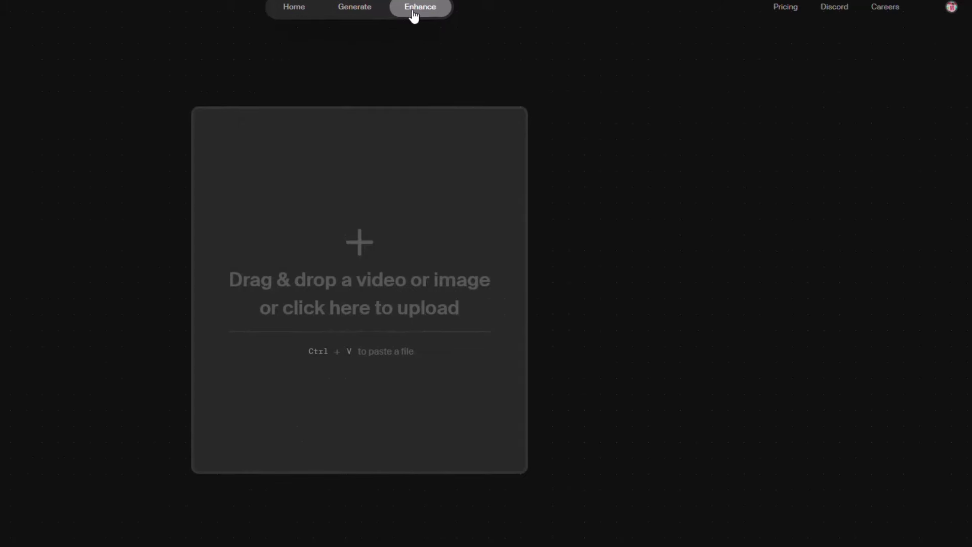
click(529, 538)
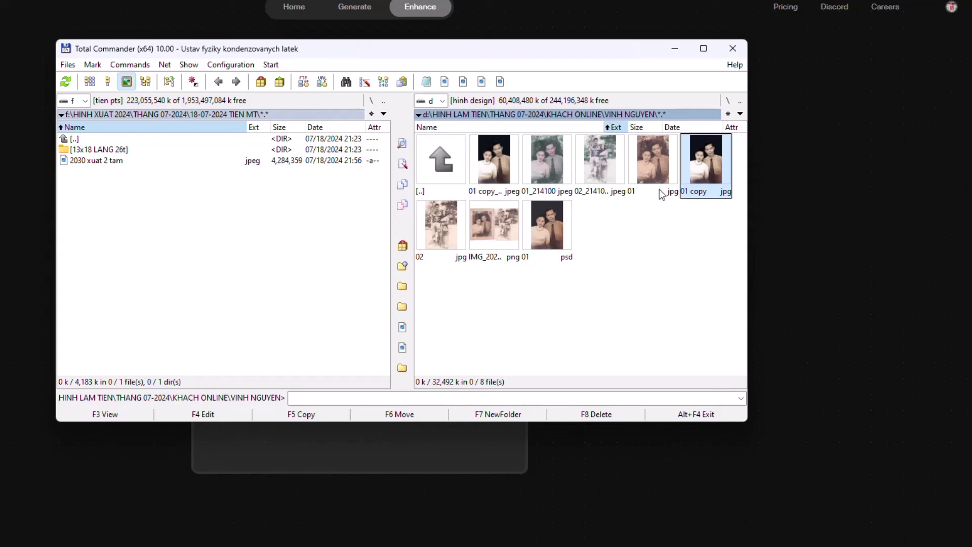
drag(708, 161, 835, 184)
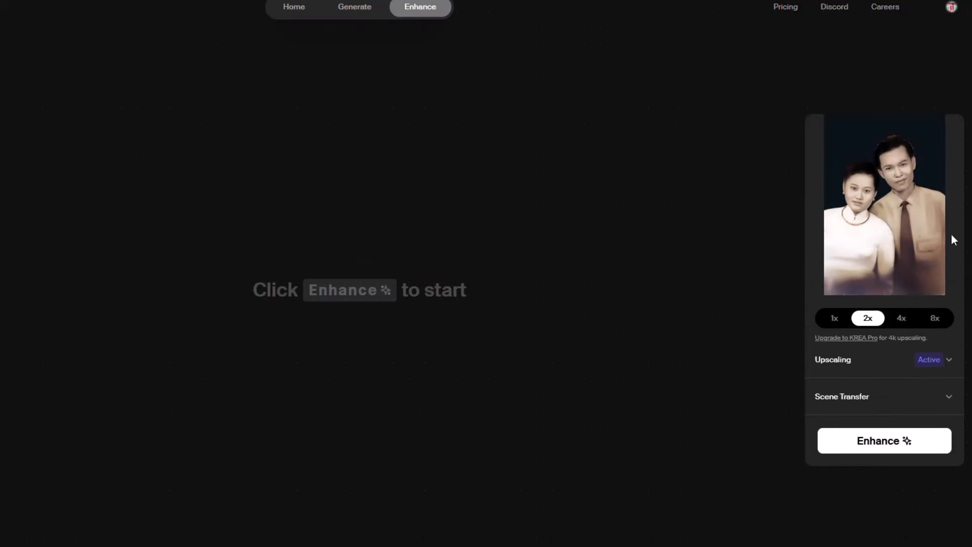
Step: Set Clarity 0.15, Resemblance 0.52 and Strength 0.58 under Upscaling, then start enhancing
click(949, 360)
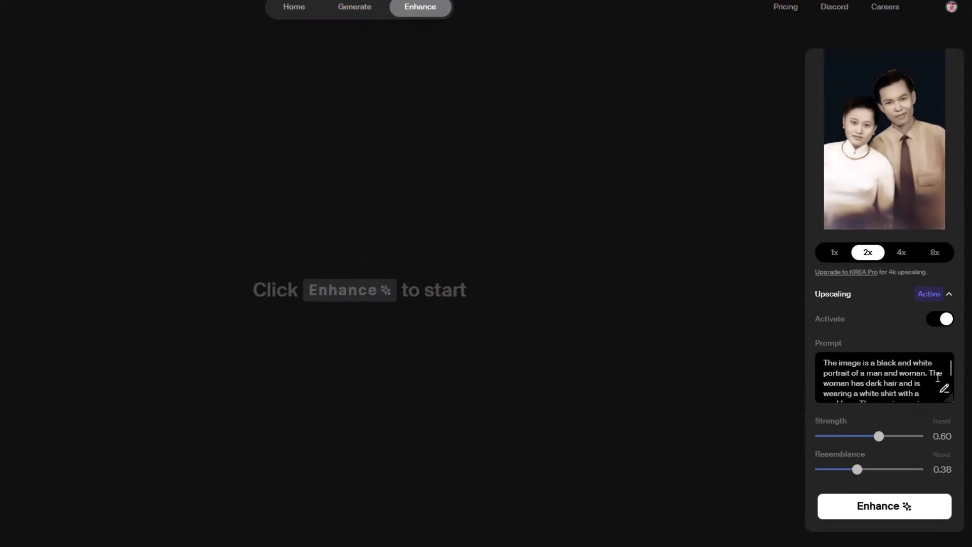
scroll(886, 344, down, 3)
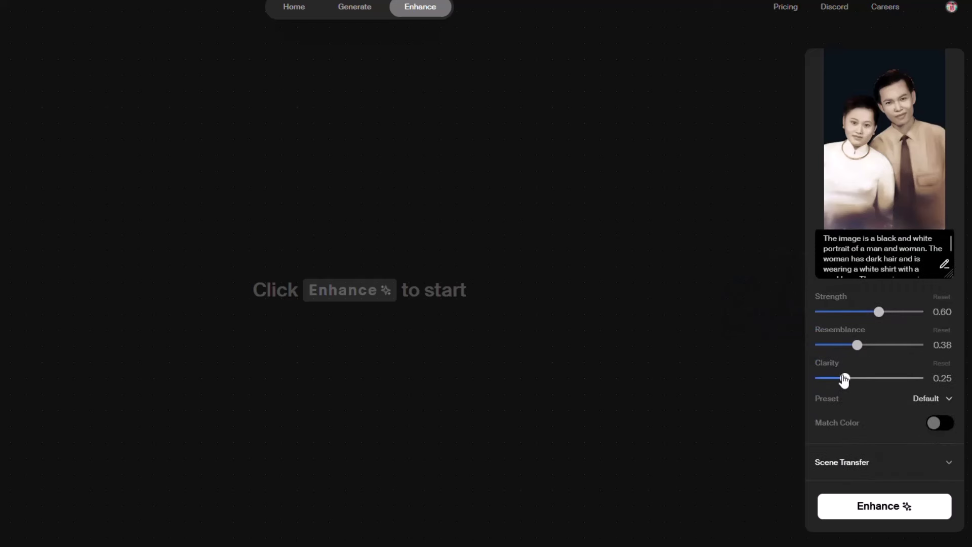
drag(844, 379, 838, 378)
drag(859, 344, 874, 359)
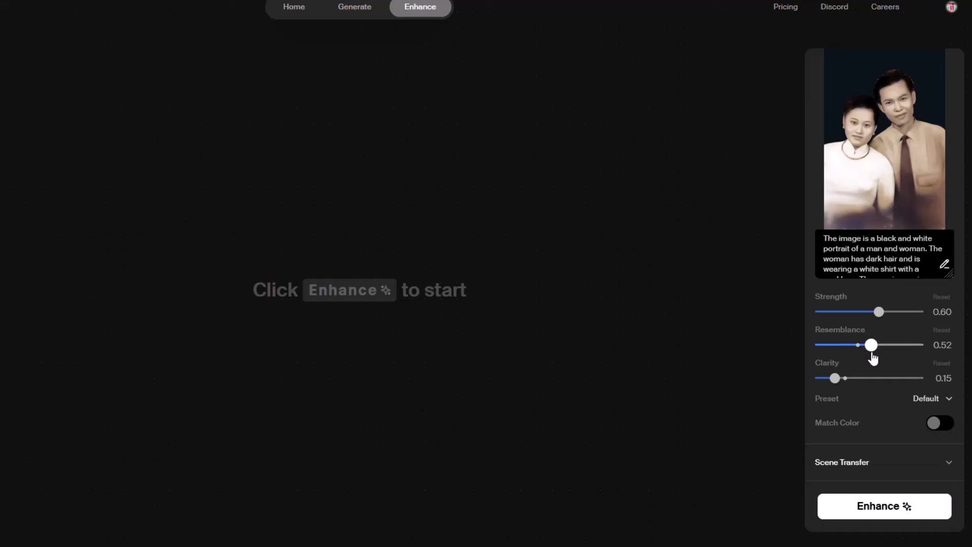
drag(879, 312, 879, 311)
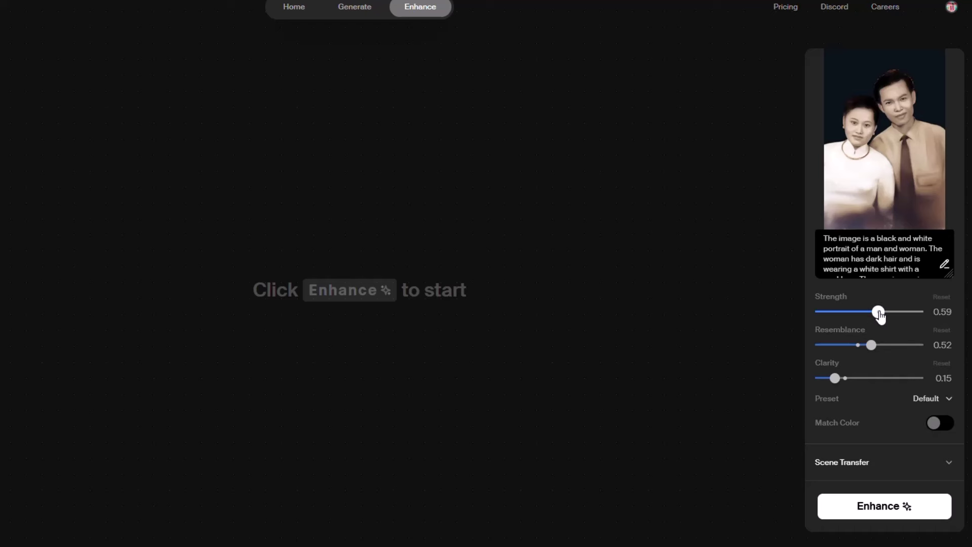
drag(881, 316, 878, 316)
click(877, 509)
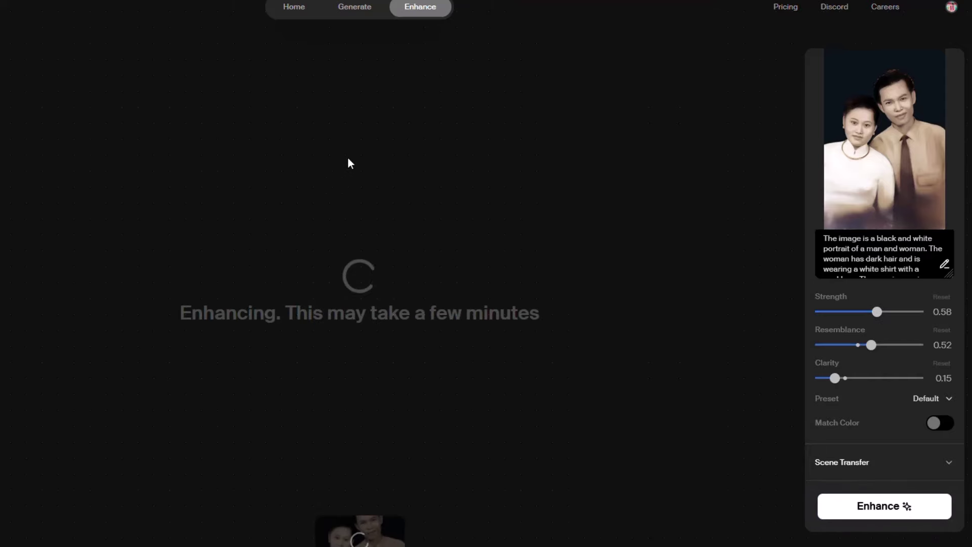
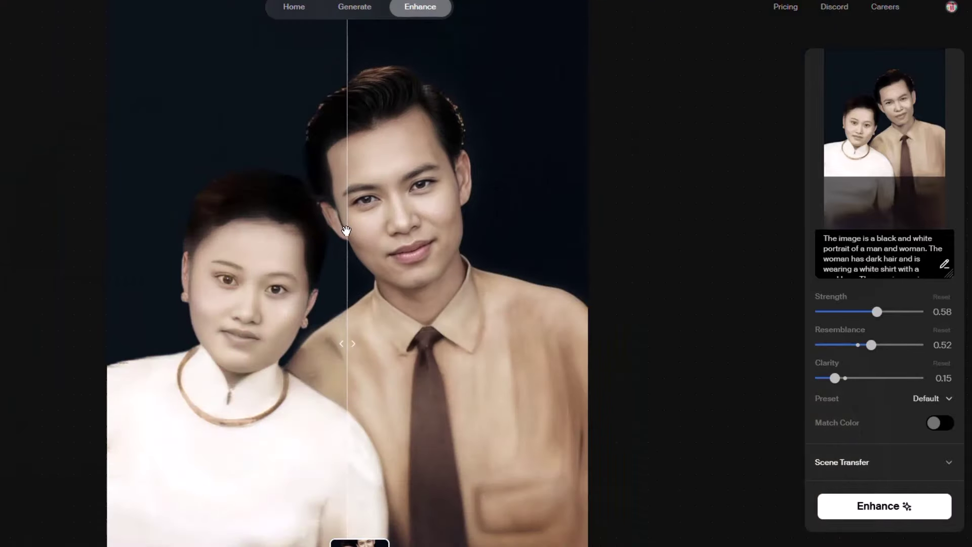
Step: Compare the first enhanced result against the original across the image
mouse_move(347, 231)
mouse_down()
mouse_move(218, 261)
mouse_move(97, 267)
mouse_move(59, 250)
mouse_move(454, 243)
mouse_up()
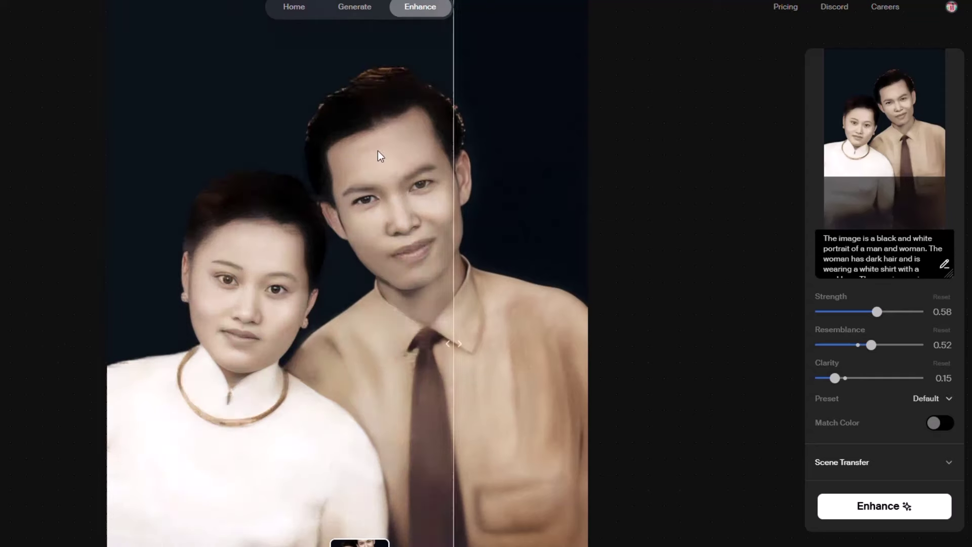
mouse_move(380, 156)
mouse_down()
mouse_move(261, 152)
mouse_move(174, 212)
mouse_up()
scroll(341, 146, up, 5)
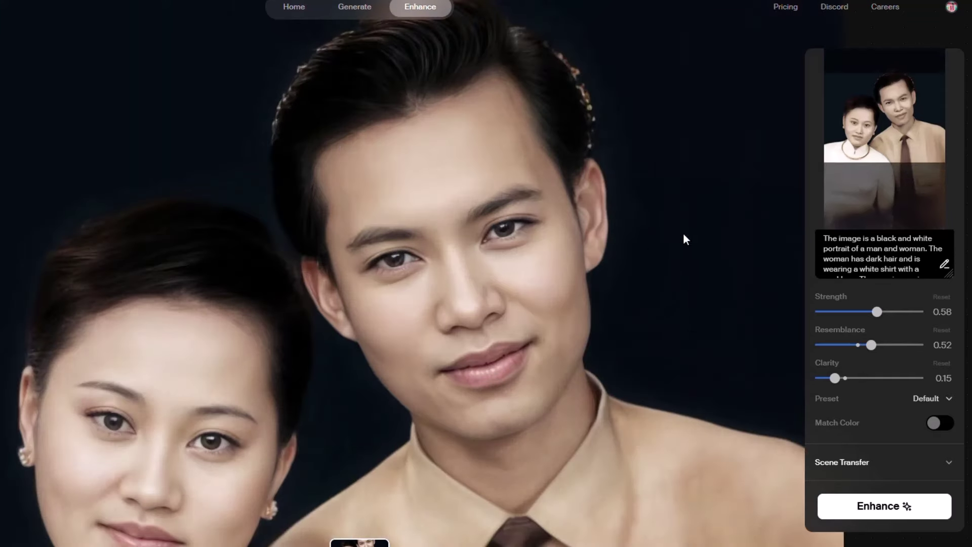
Step: Set Resemblance to 0.65 and Strength to 0.71, then run Enhance again
drag(874, 344, 884, 345)
drag(878, 311, 891, 320)
scroll(456, 273, down, 2)
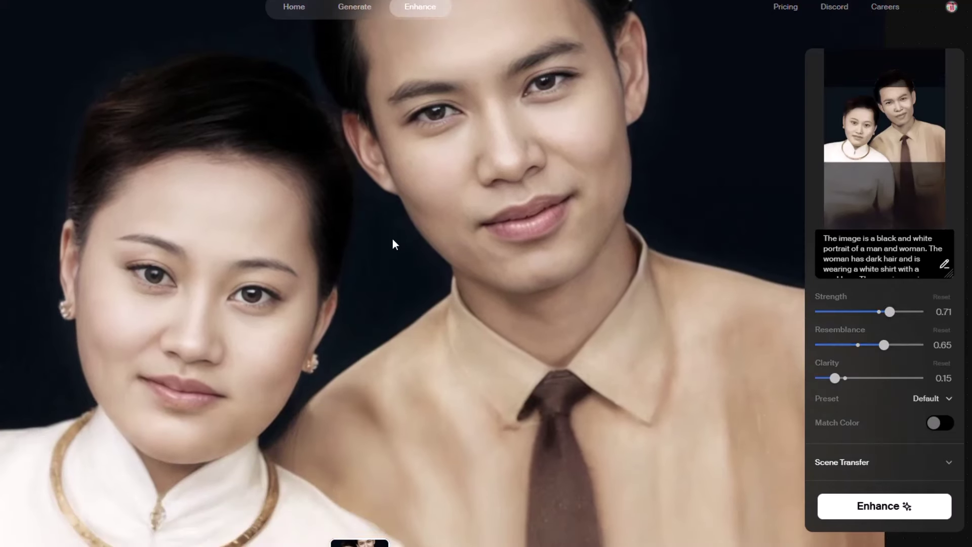
scroll(393, 239, down, 3)
scroll(192, 486, up, 2)
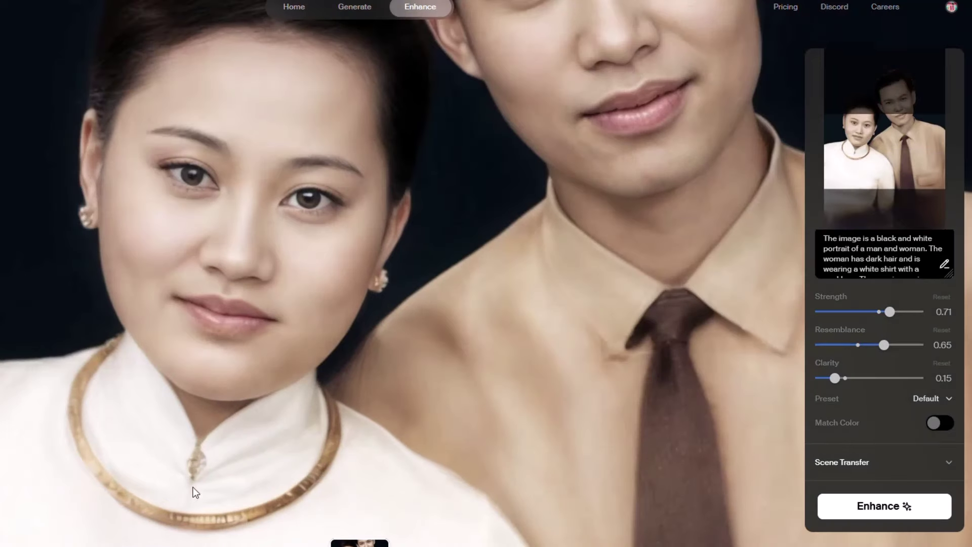
scroll(233, 493, down, 1)
scroll(286, 470, down, 2)
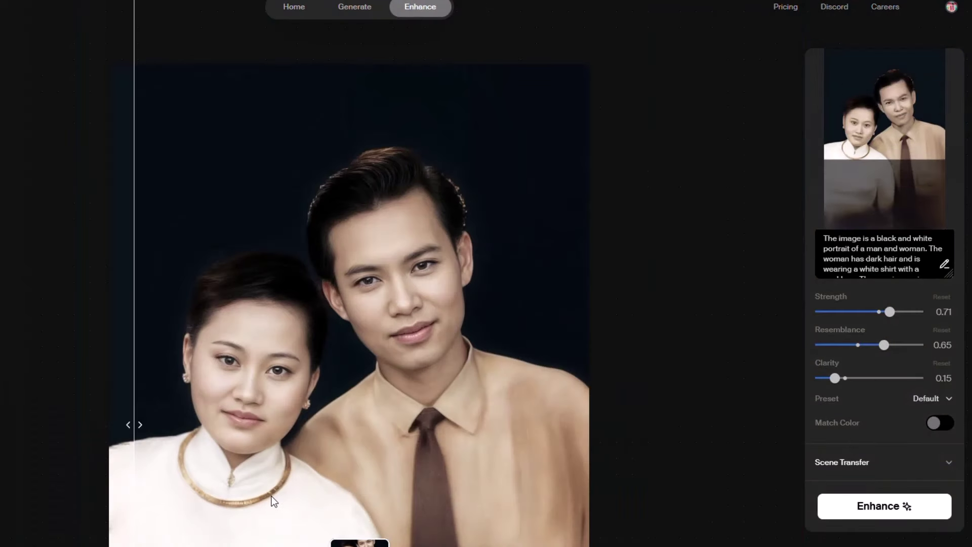
scroll(481, 187, up, 1)
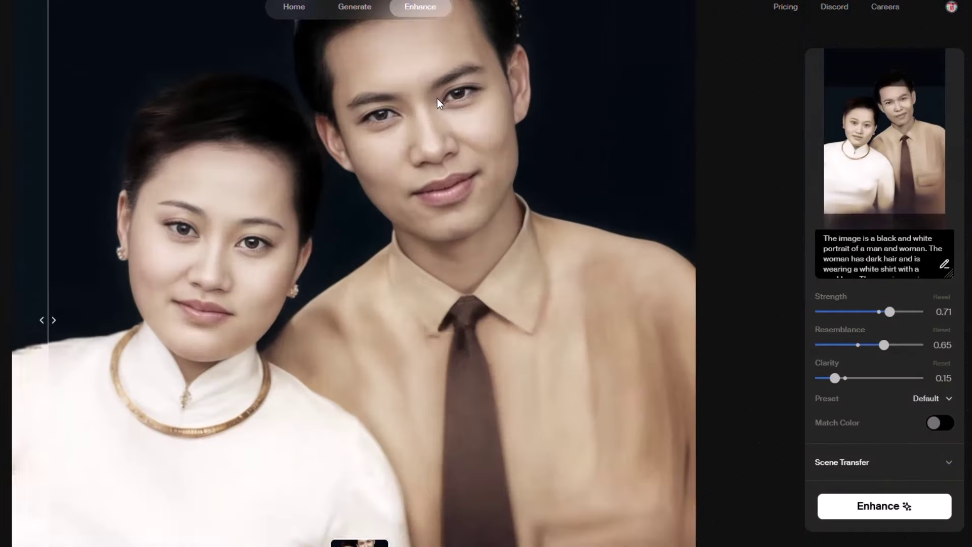
scroll(463, 241, up, 2)
click(878, 506)
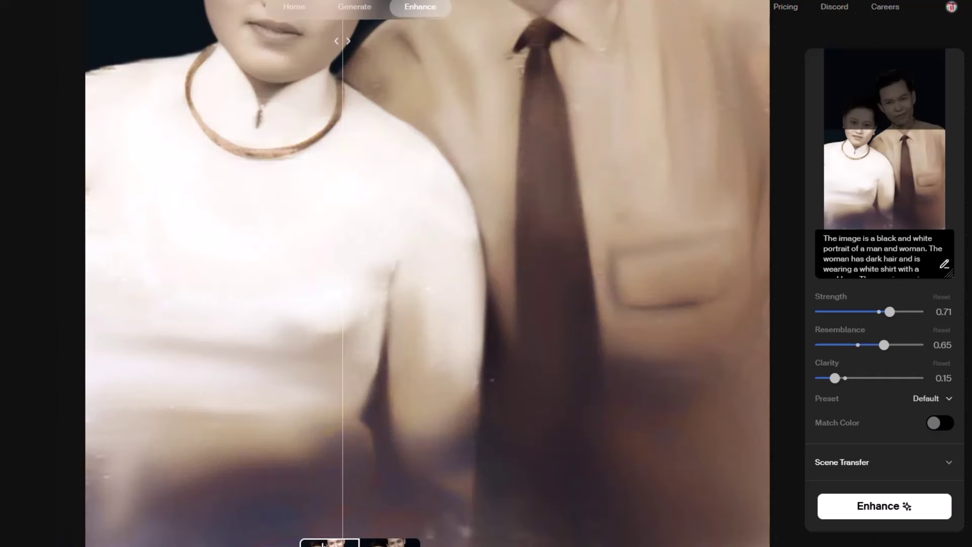
Step: Compare the new sharper result with the original around both faces
scroll(535, 149, up, 2)
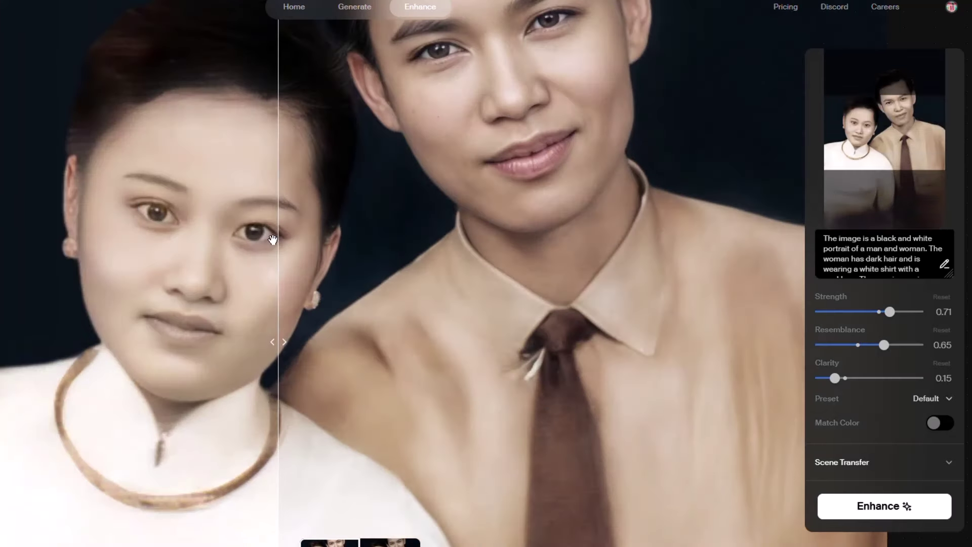
scroll(496, 210, down, 2)
scroll(509, 111, up, 2)
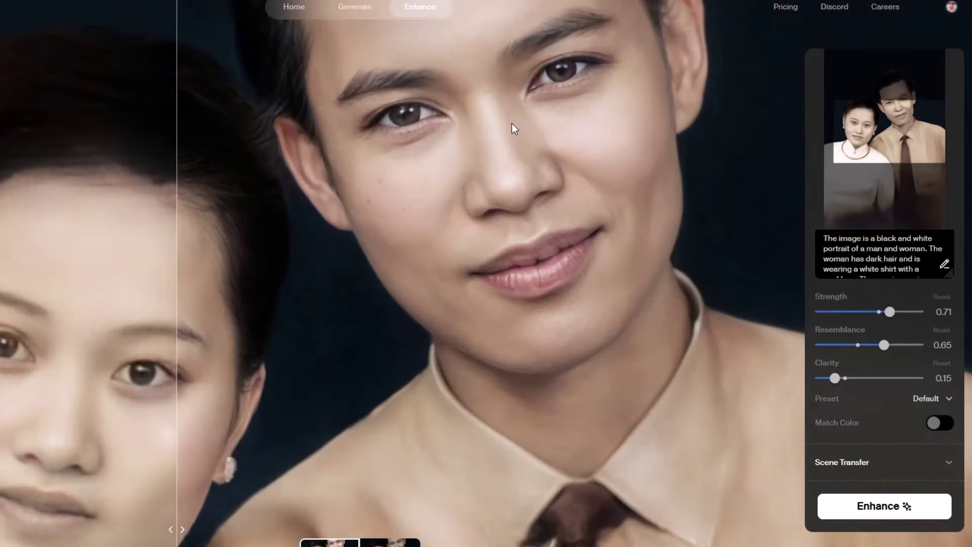
drag(506, 155, 664, 298)
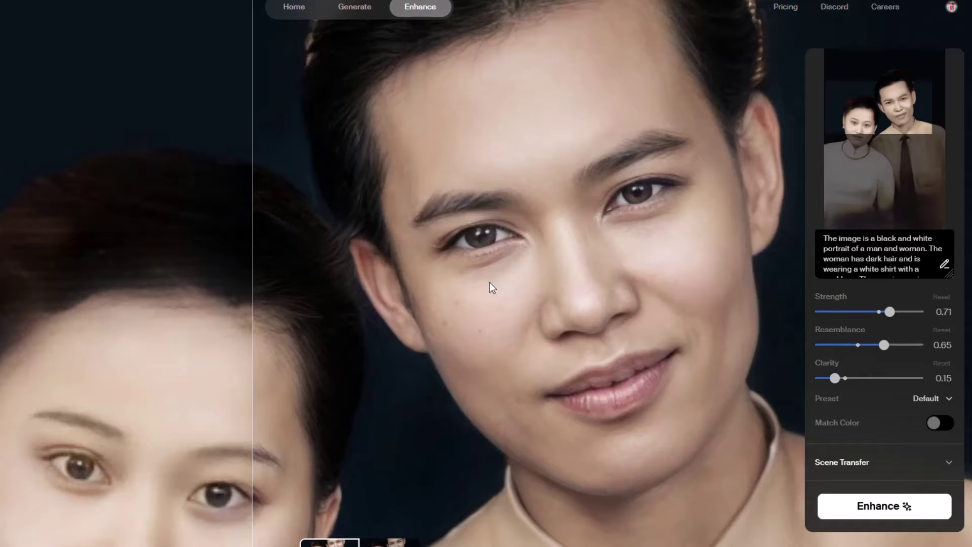
scroll(490, 281, down, 3)
drag(357, 388, 156, 387)
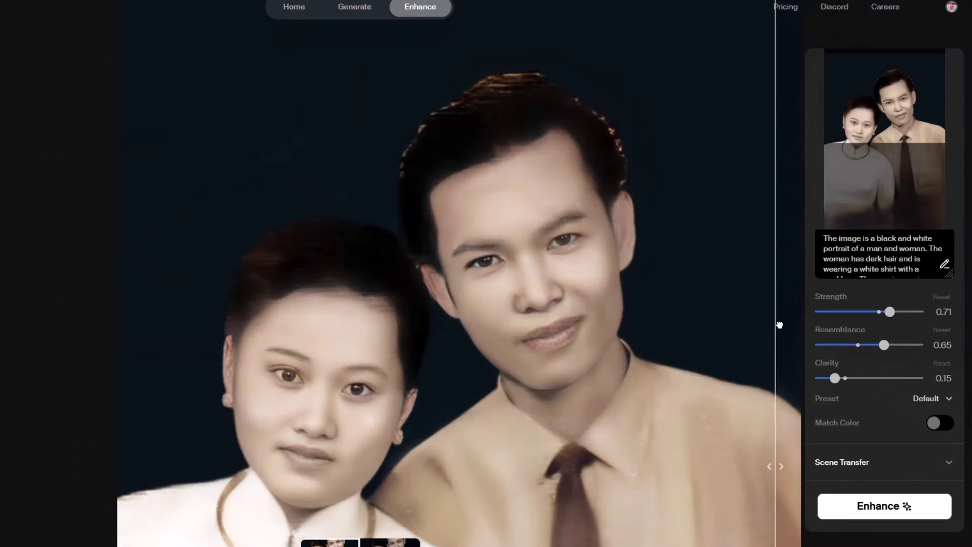
drag(242, 387, 199, 365)
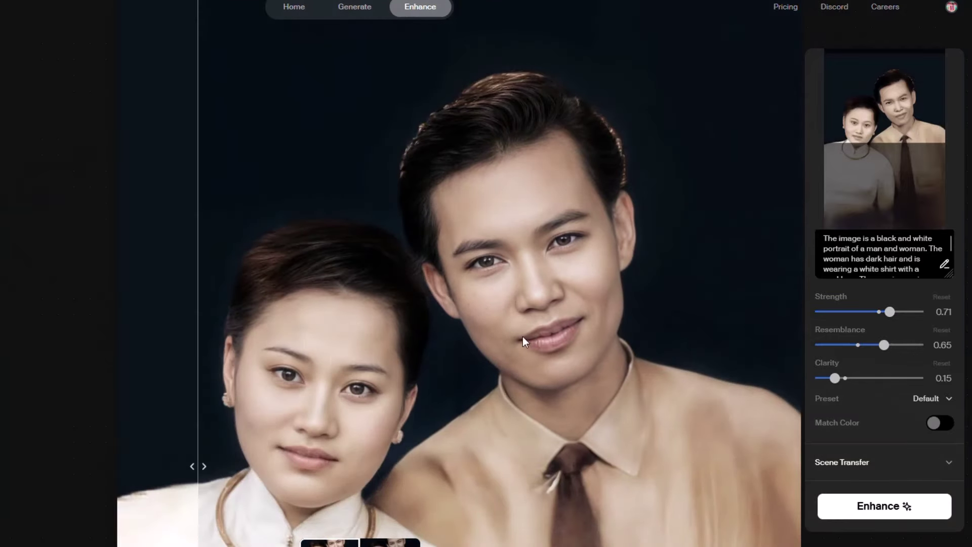
drag(524, 342, 522, 200)
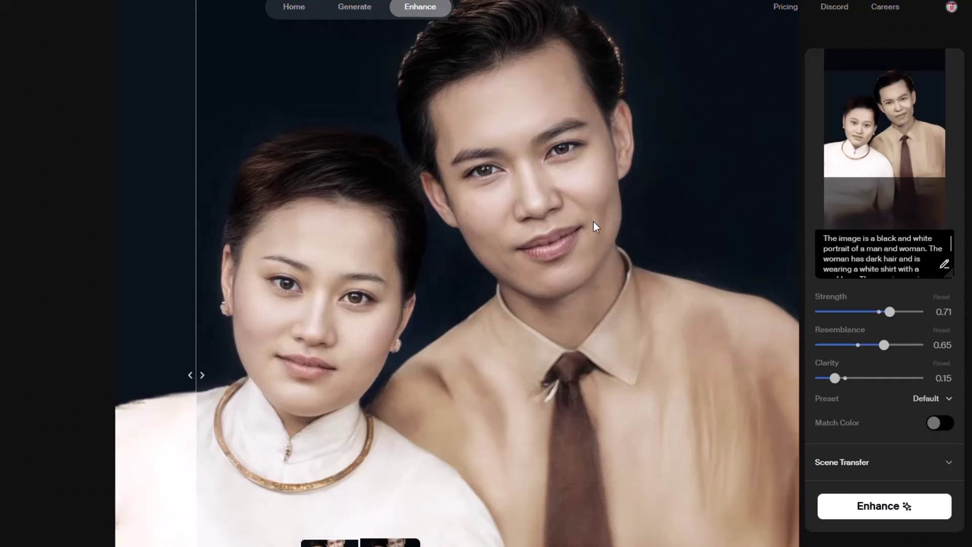
scroll(594, 221, down, 1)
Step: Flip between the two result thumbnails, ending on the Strength 0.58 / Resemblance 0.52 version
drag(891, 314, 881, 313)
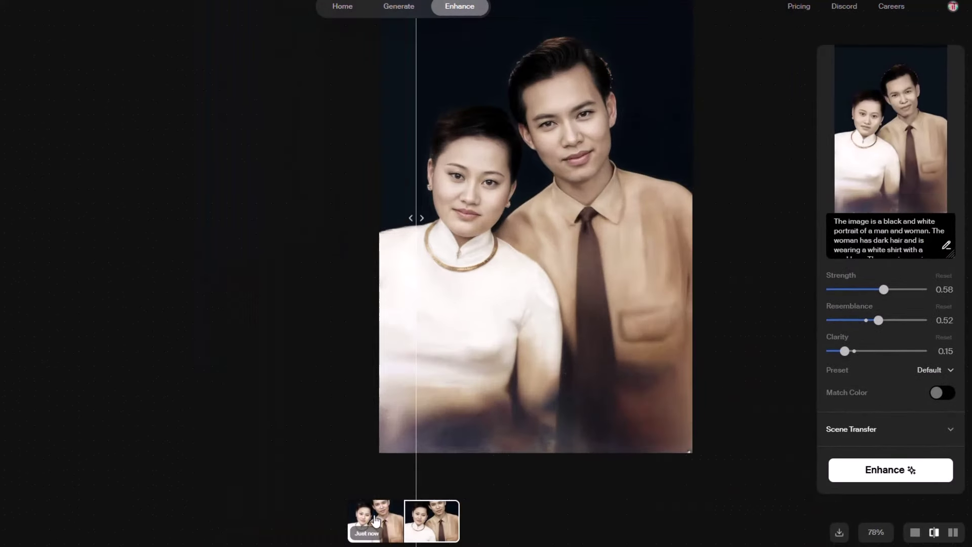
click(382, 522)
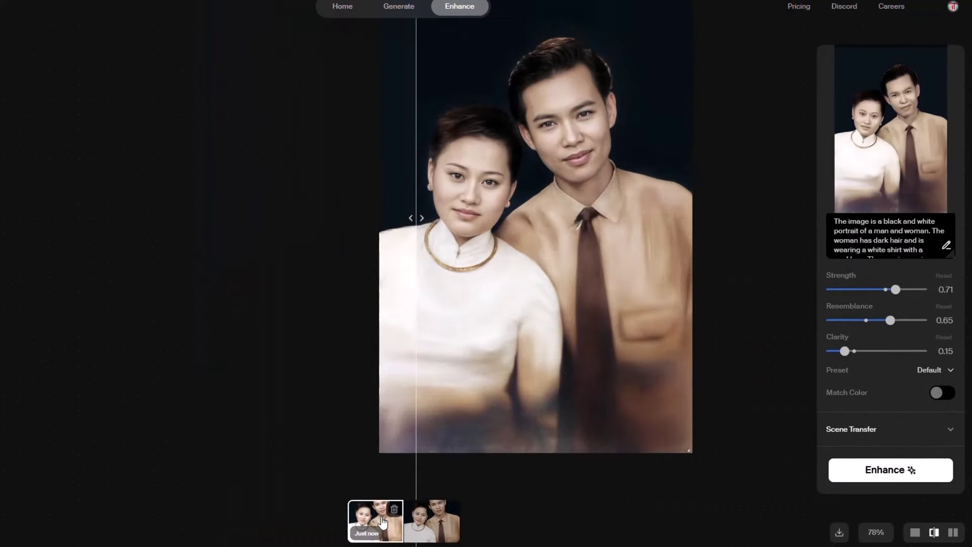
click(438, 524)
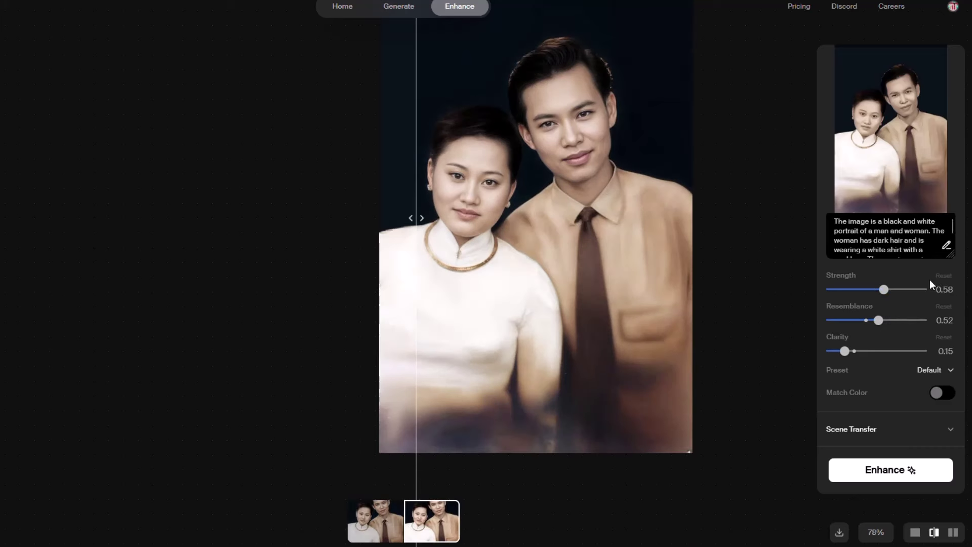
click(354, 506)
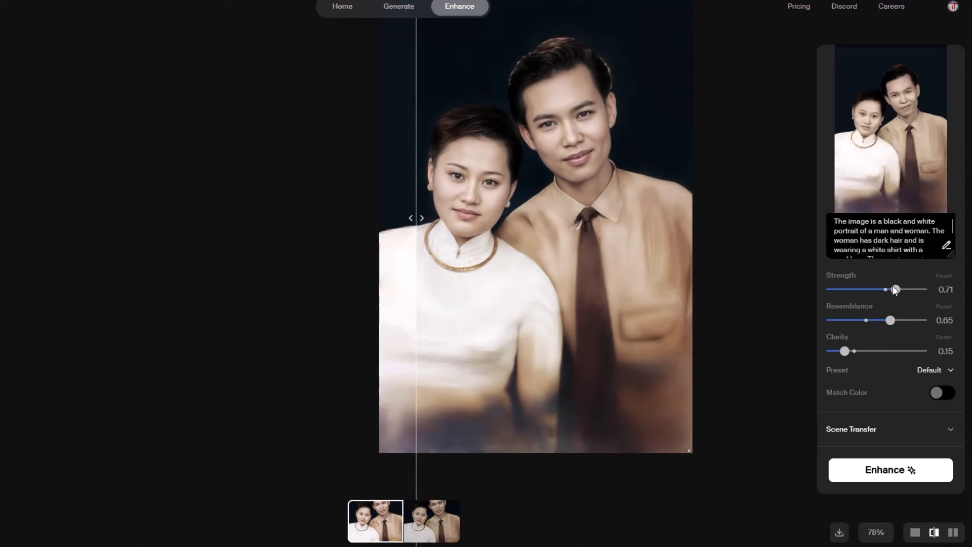
click(439, 527)
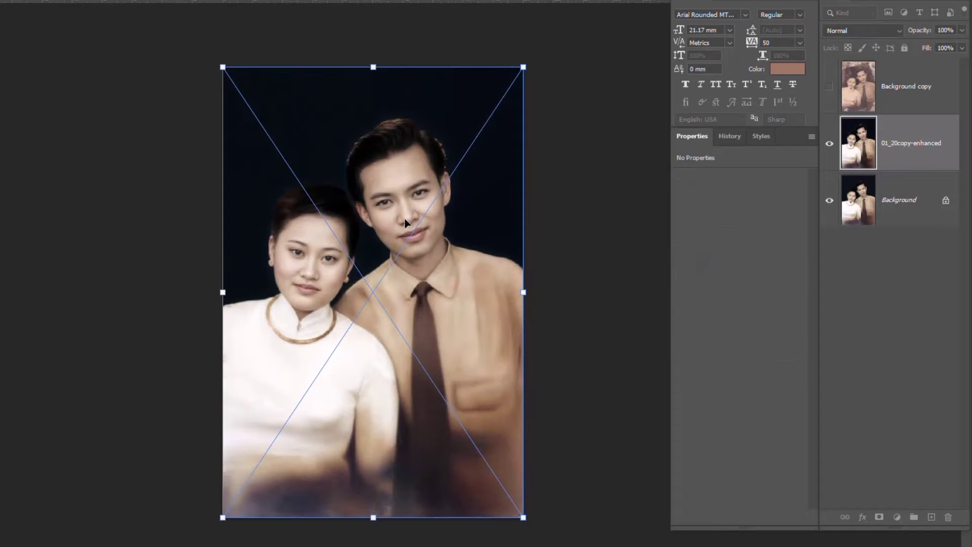
Step: Commit the placed enhanced layer and target the Background layer
key(Return)
scroll(284, 248, up, 3)
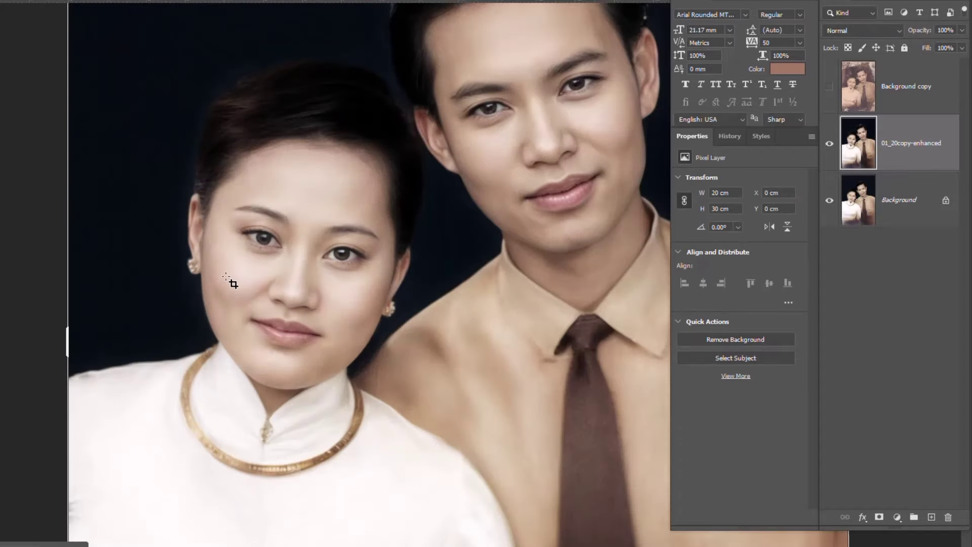
scroll(238, 274, up, 3)
scroll(253, 251, down, 3)
scroll(434, 163, down, 2)
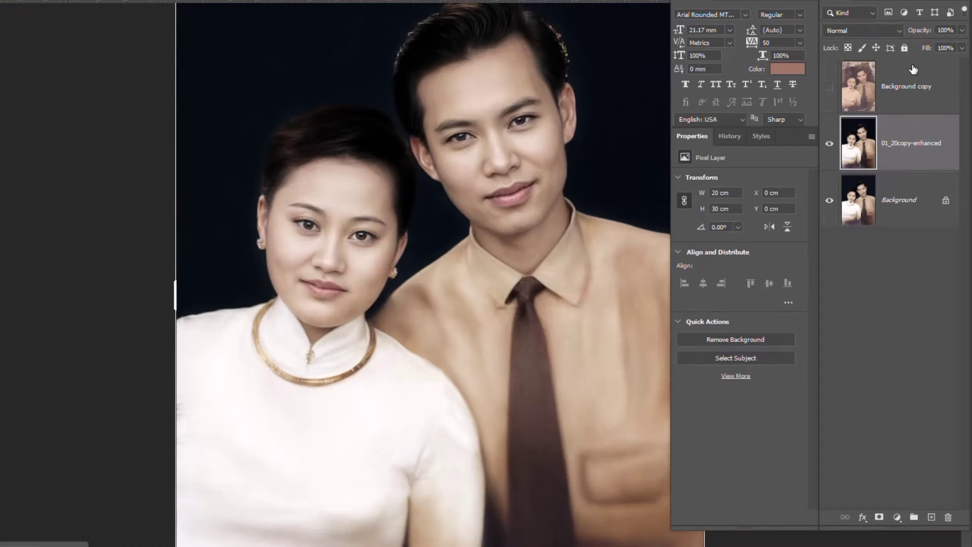
click(891, 207)
Step: Trial Quick Selections of the faces and hair, then move to the 01_20copy-enhanced layer
drag(287, 129, 476, 131)
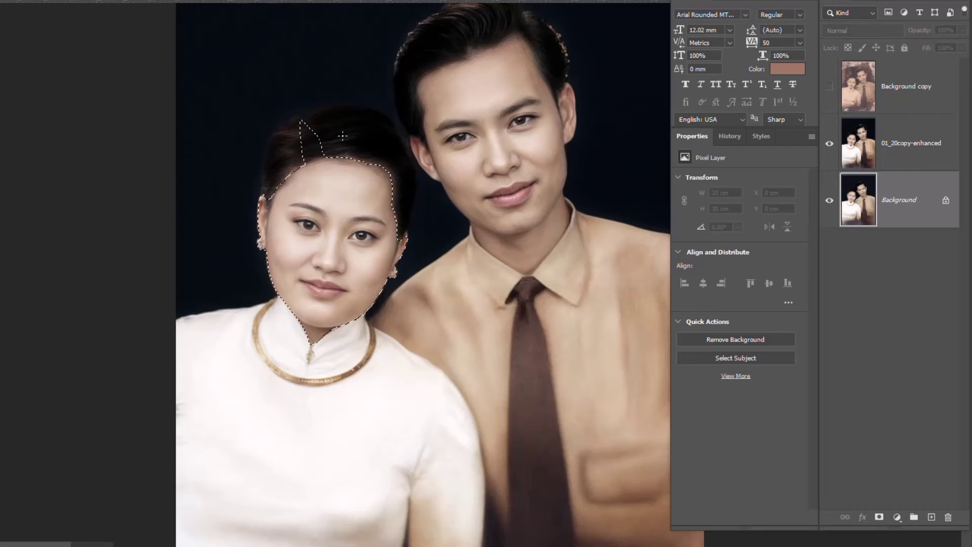
scroll(476, 130, up, 3)
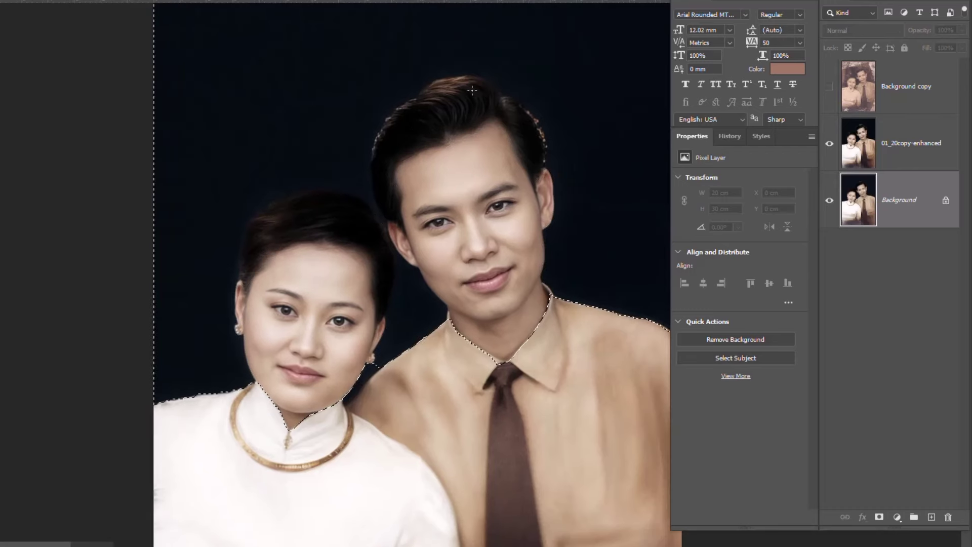
mouse_move(481, 349)
mouse_down()
mouse_move(447, 94)
mouse_move(632, 172)
mouse_up()
scroll(543, 181, down, 2)
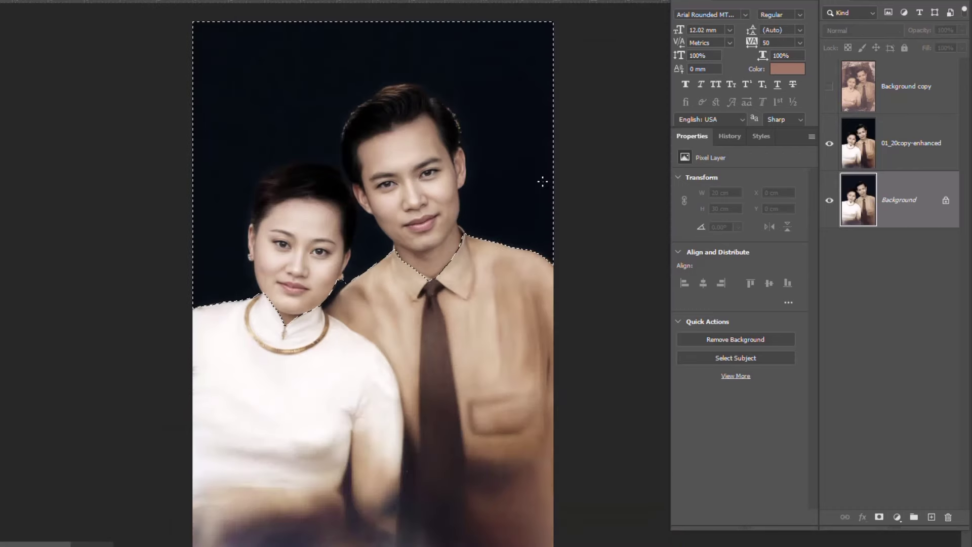
key(ctrl+d)
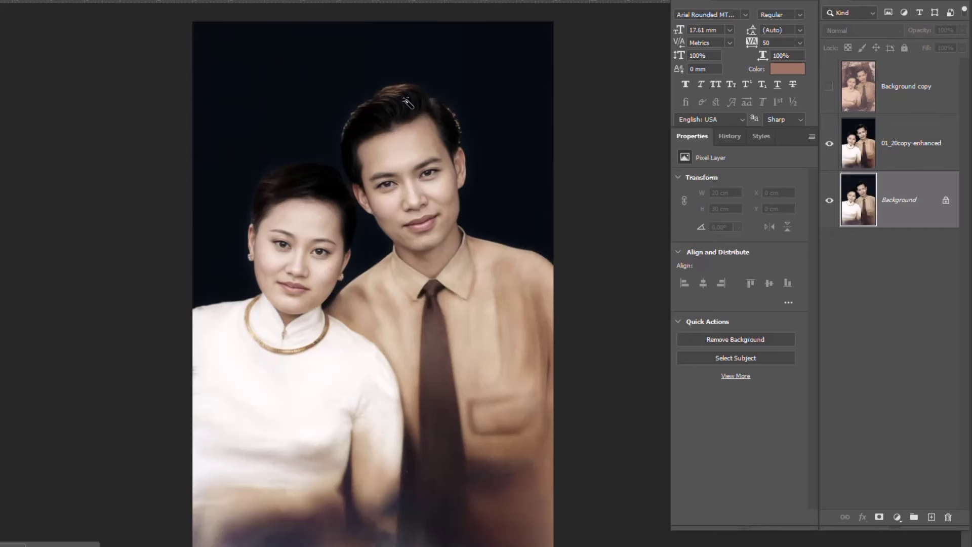
click(839, 119)
click(430, 130)
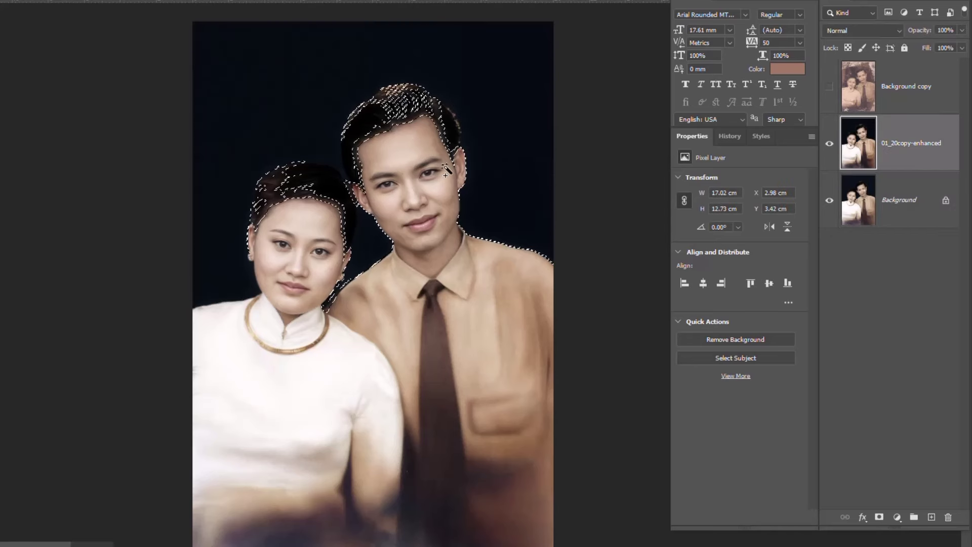
key(ctrl+d)
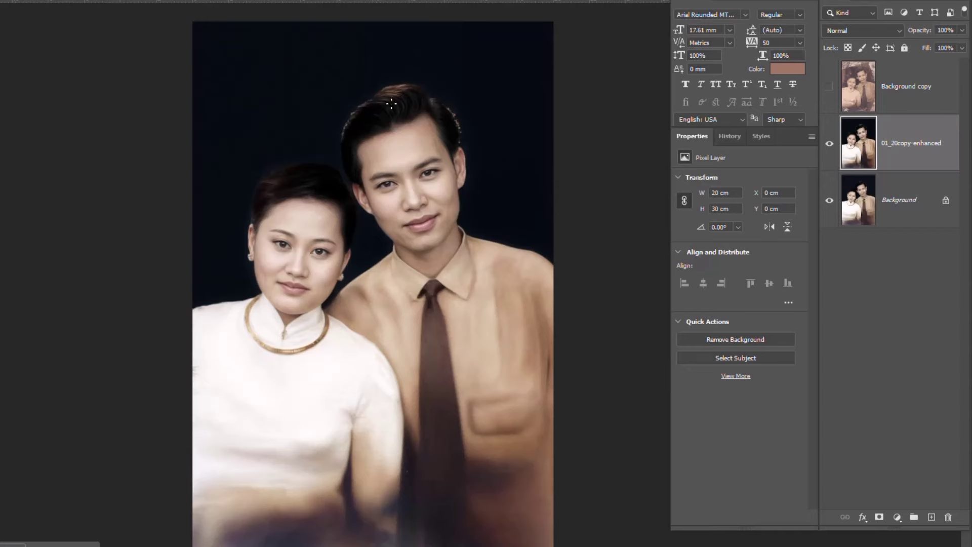
Step: Select the man's and woman's faces and feather the selection by 5 pixels
scroll(391, 103, up, 1)
drag(405, 152, 440, 304)
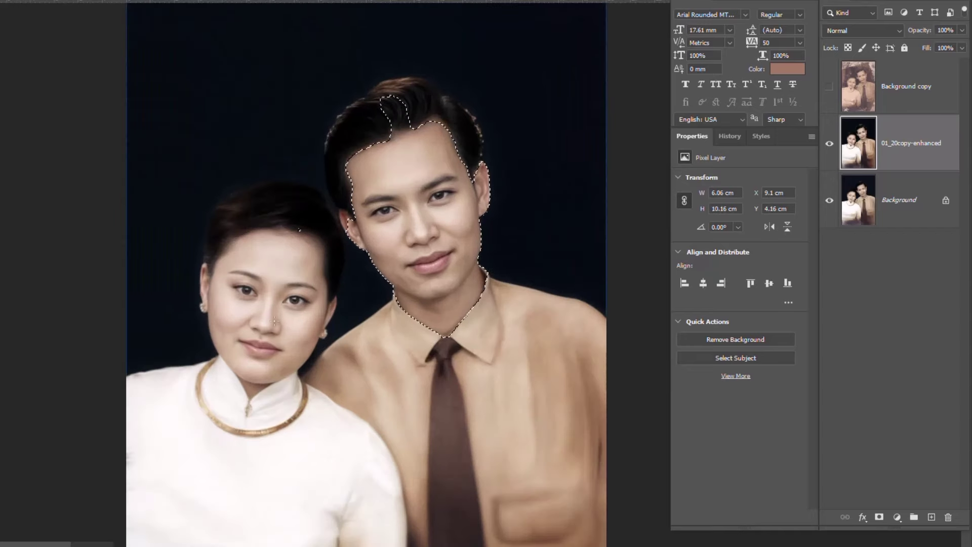
drag(275, 320, 244, 272)
scroll(244, 272, up, 1)
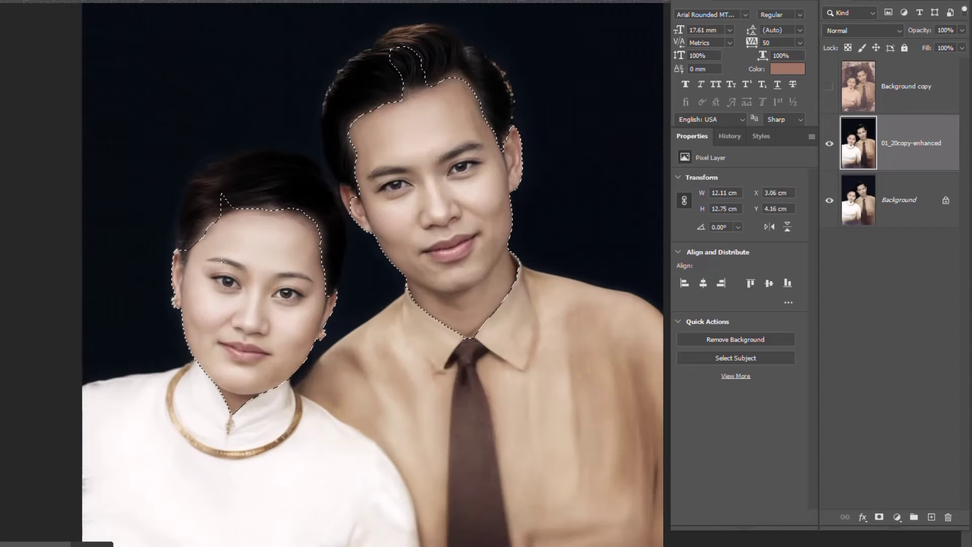
key(shift+F6)
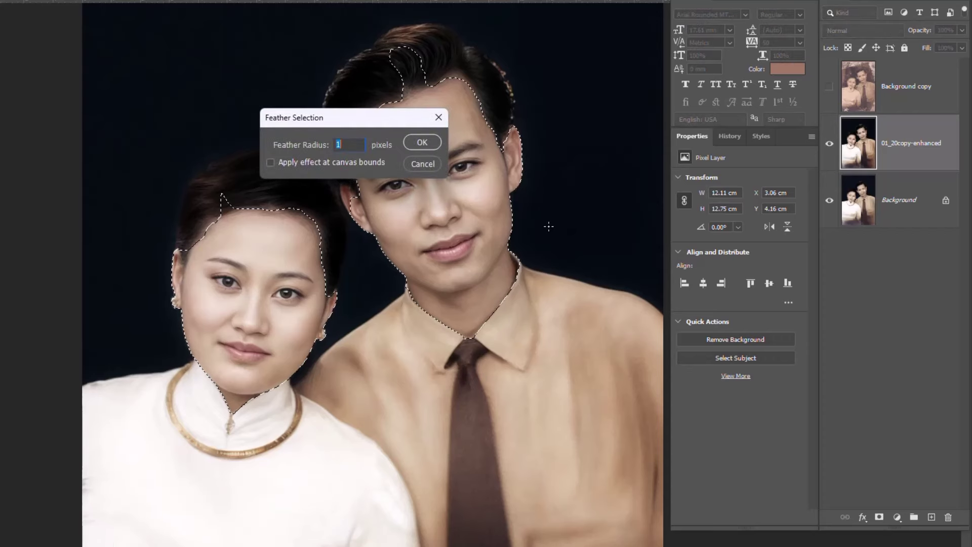
text(5)
key(Return)
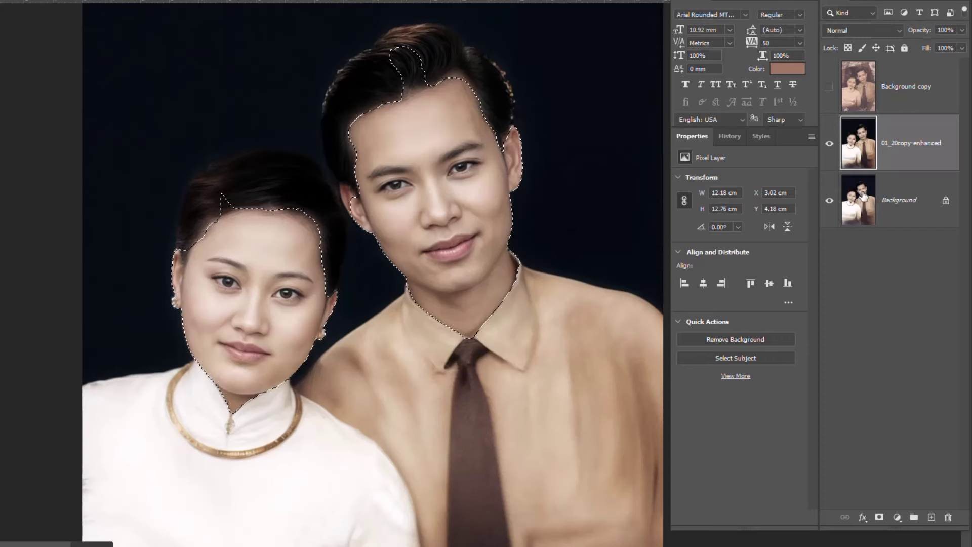
click(864, 197)
Step: Copy the selected faces onto a new Layer 1
key(ctrl+j)
scroll(416, 199, up, 2)
scroll(416, 199, up, 2)
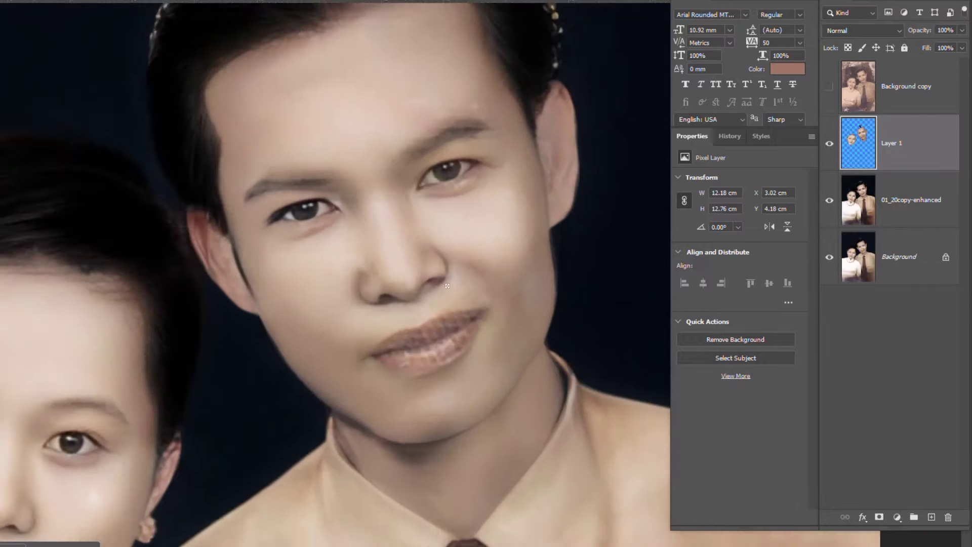
scroll(416, 199, up, 2)
scroll(416, 199, down, 3)
scroll(378, 162, up, 2)
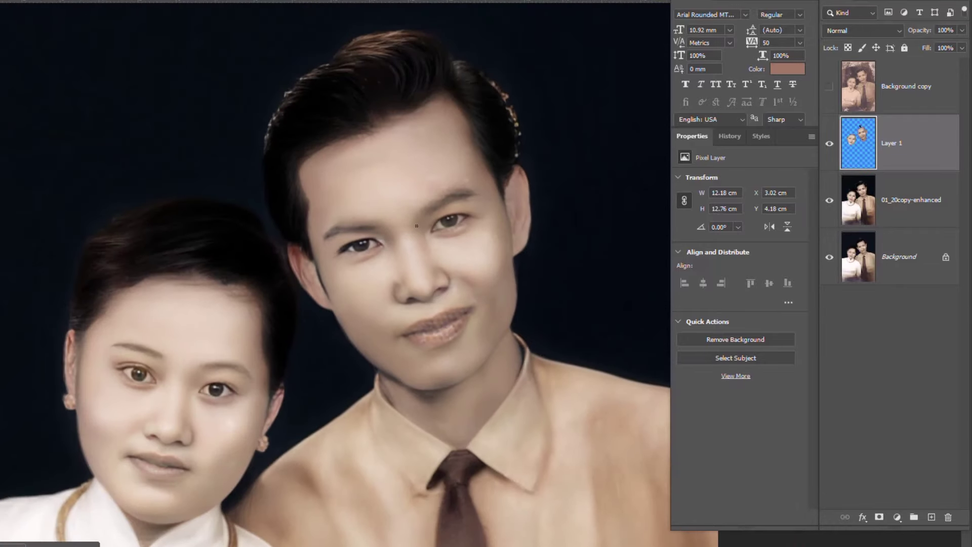
scroll(416, 226, up, 2)
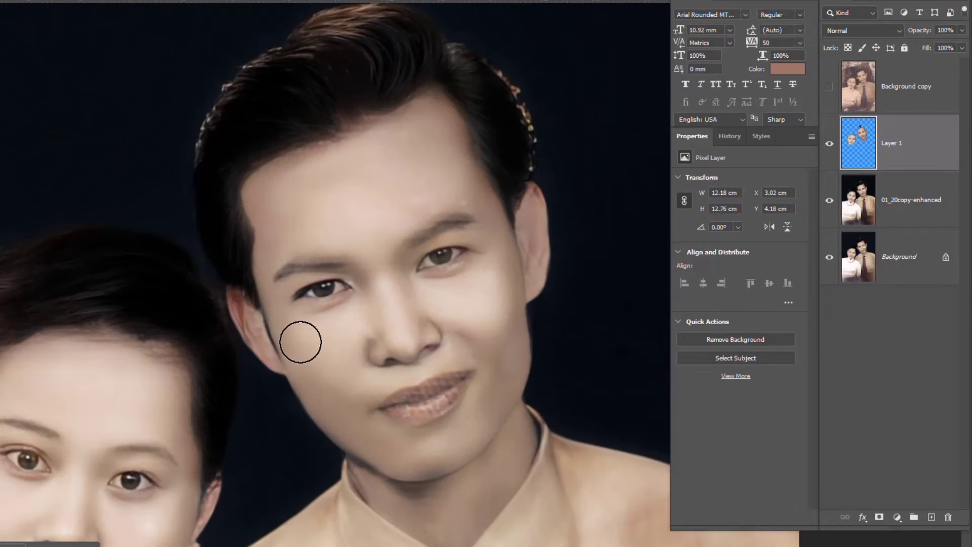
Step: Size the brush and flick the original damaged photo on and off for comparison
key(bracketright)
key(bracketright)
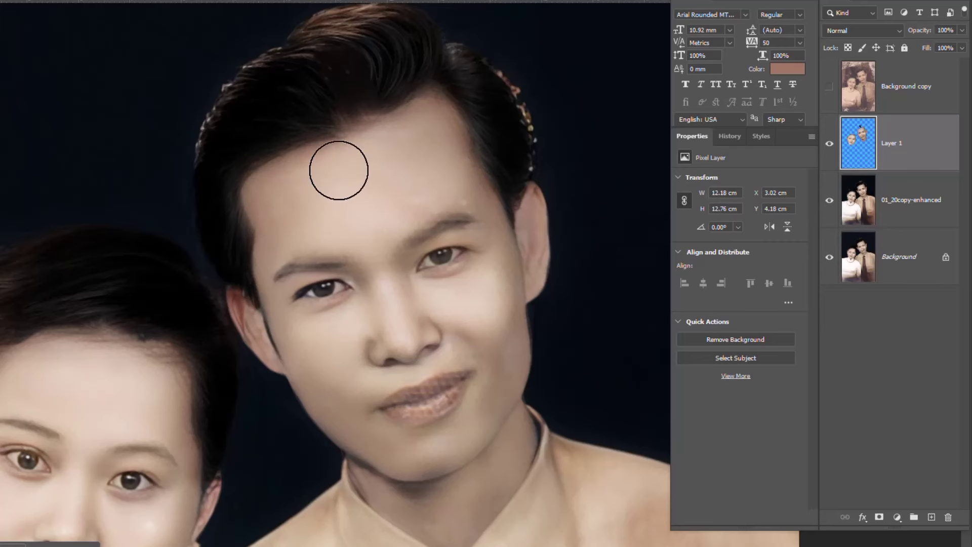
key(bracketleft)
key(bracketleft)
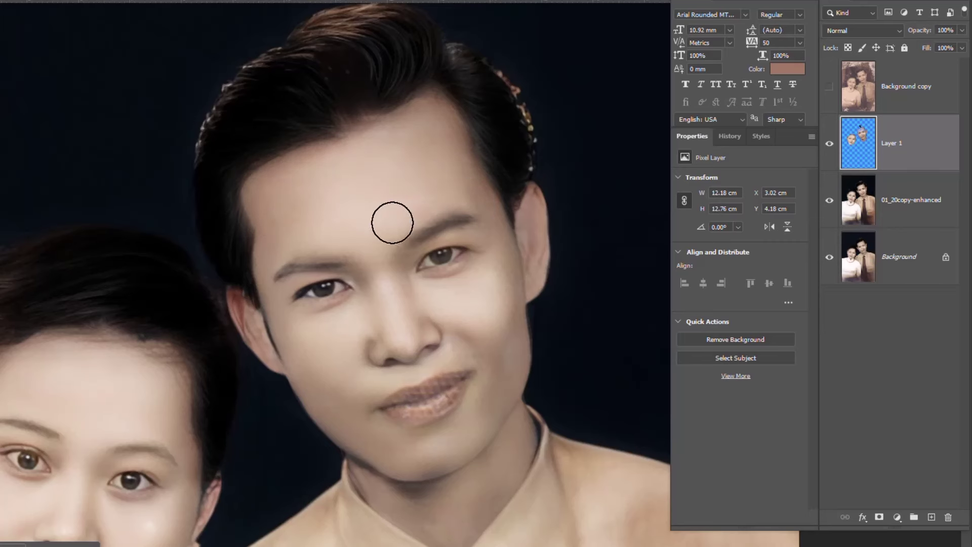
scroll(430, 216, up, 1)
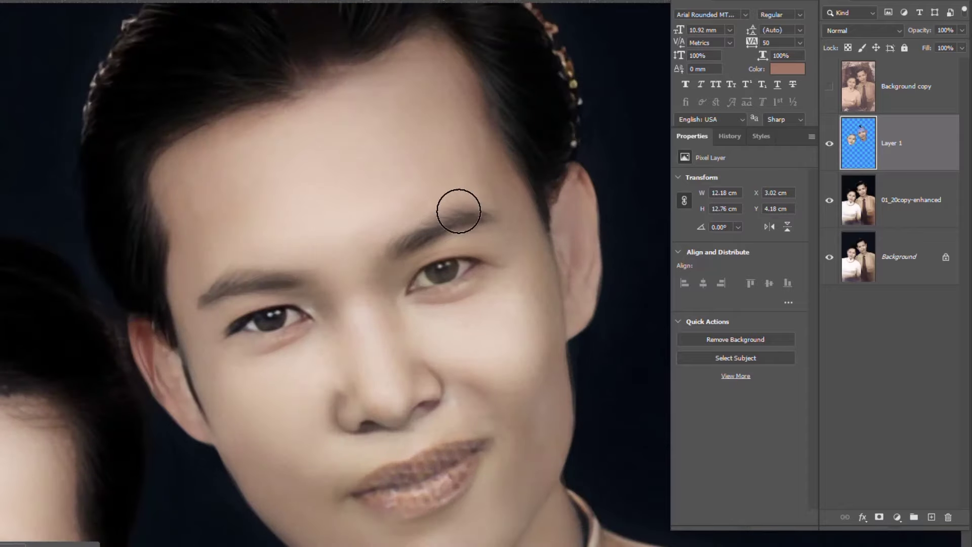
click(830, 87)
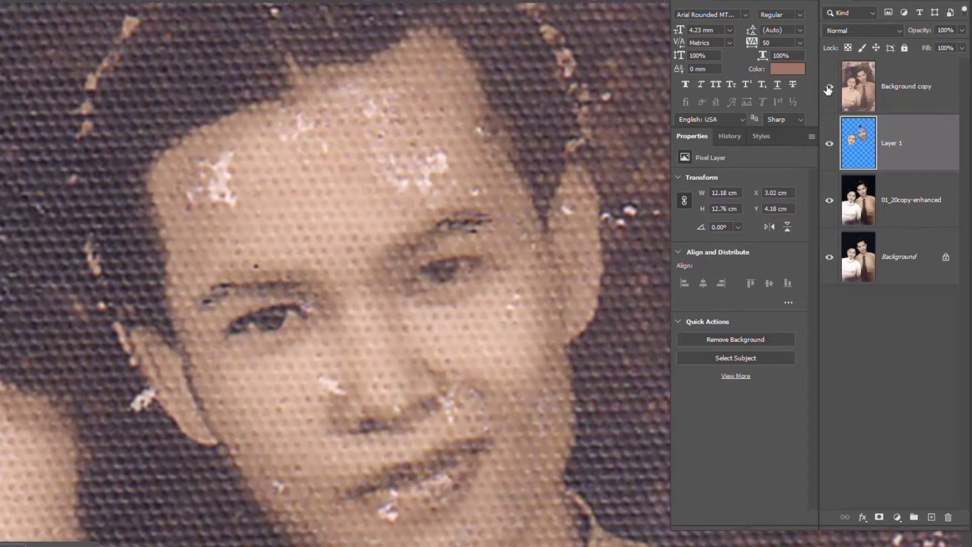
click(829, 88)
click(829, 88)
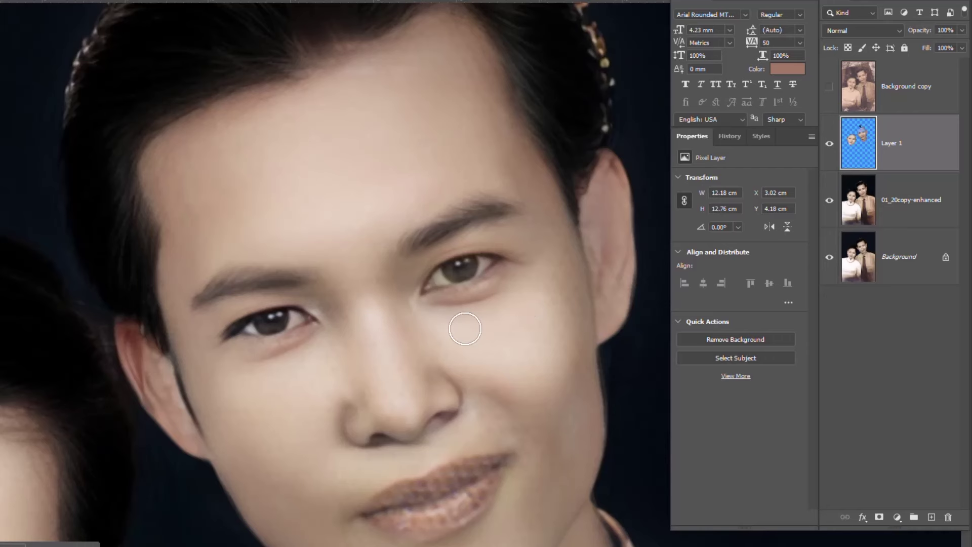
scroll(405, 319, down, 1)
scroll(410, 324, up, 1)
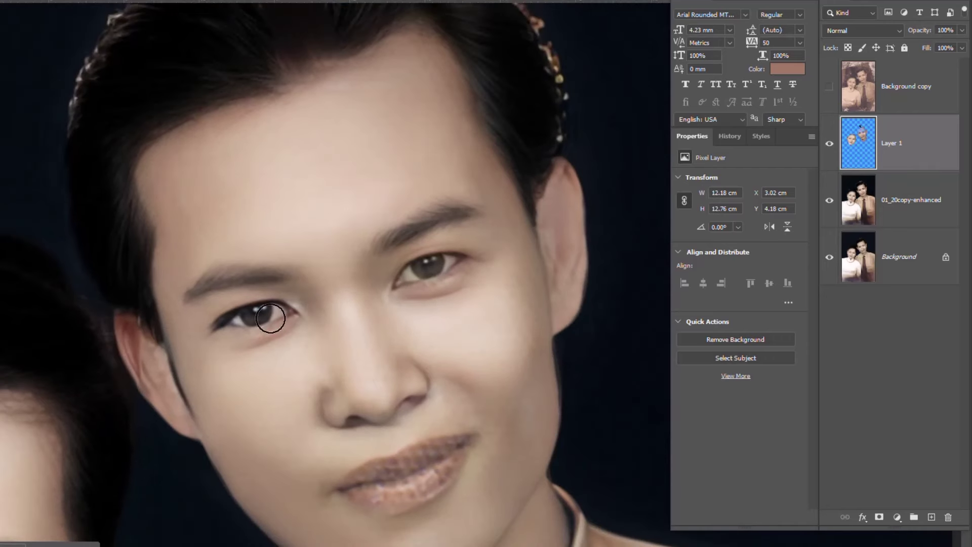
Step: Smooth the speckles on the man's lips and fill the dark jaw-collar gap
key(])
key(])
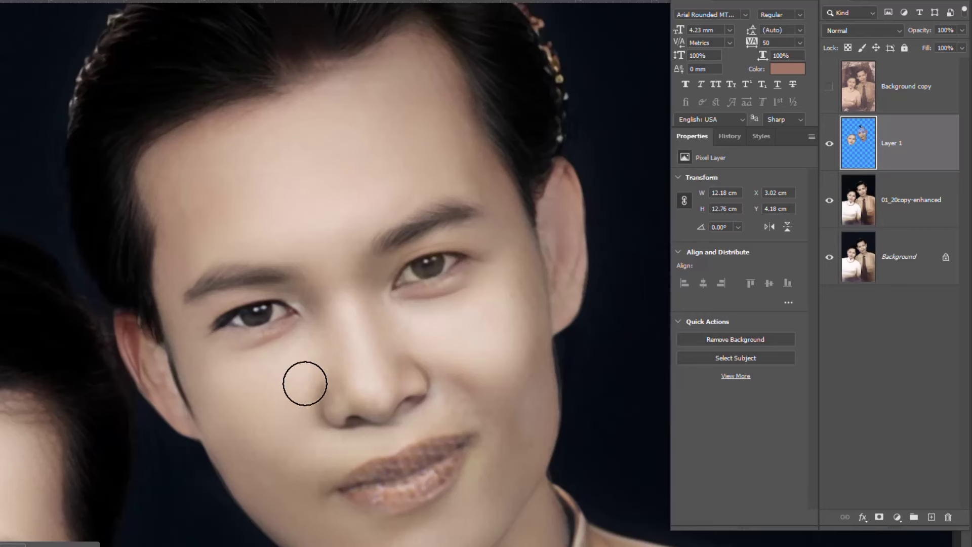
key(bracketleft)
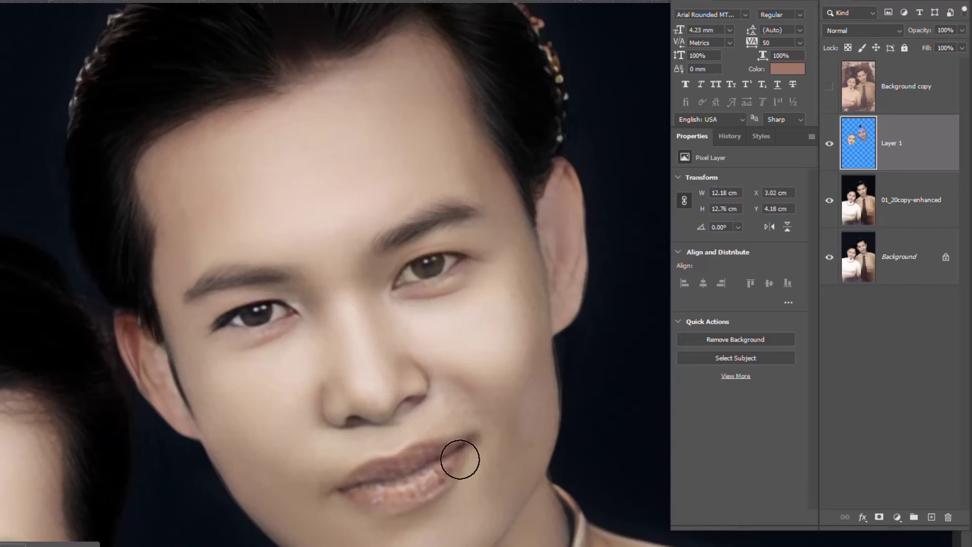
mouse_move(459, 459)
mouse_down()
mouse_move(372, 510)
mouse_move(386, 481)
mouse_move(410, 494)
mouse_move(393, 467)
mouse_up()
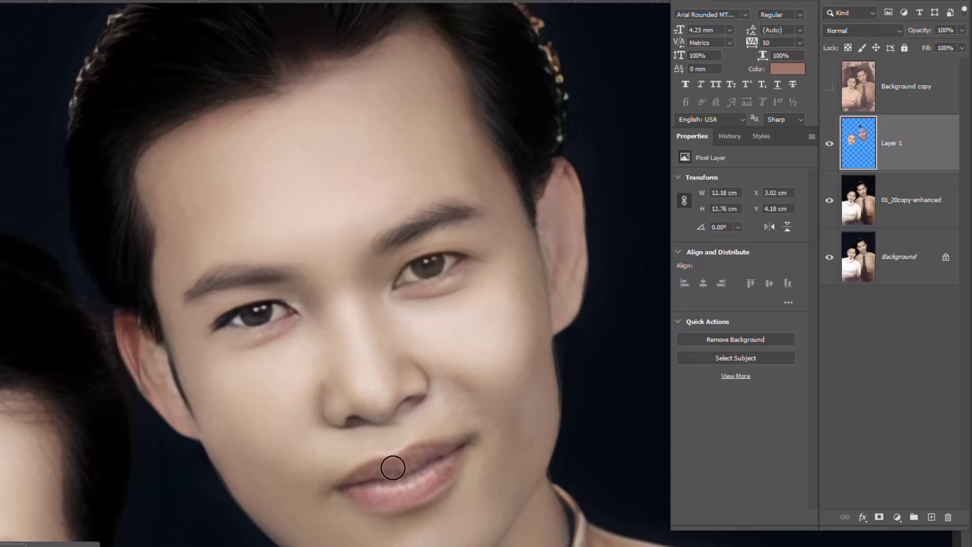
scroll(444, 420, down, 1)
key(bracketright)
key(bracketright)
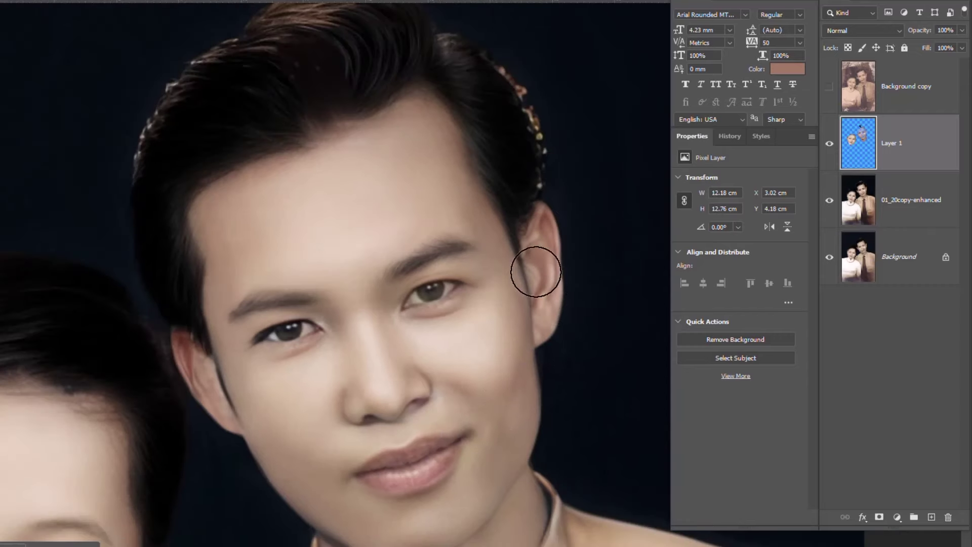
scroll(516, 385, down, 3)
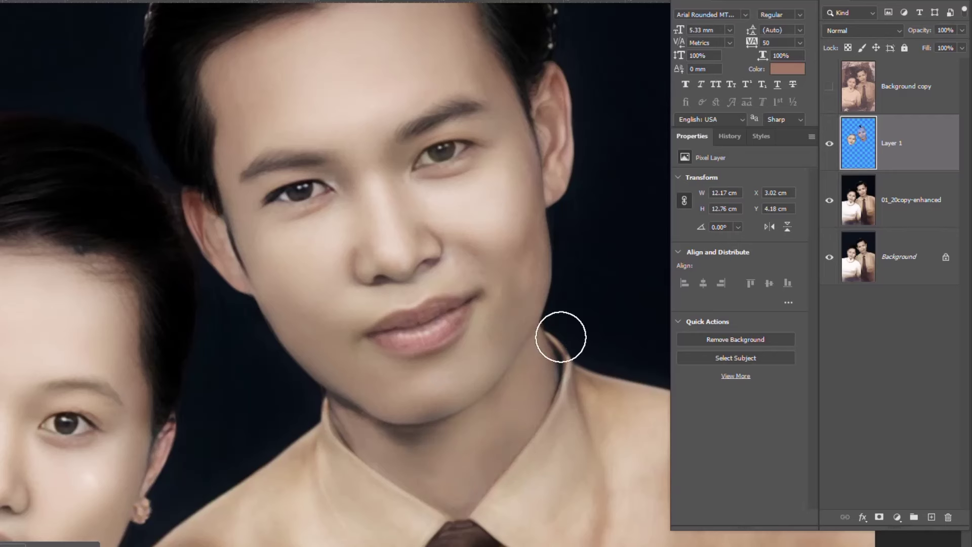
drag(561, 336, 554, 357)
click(829, 143)
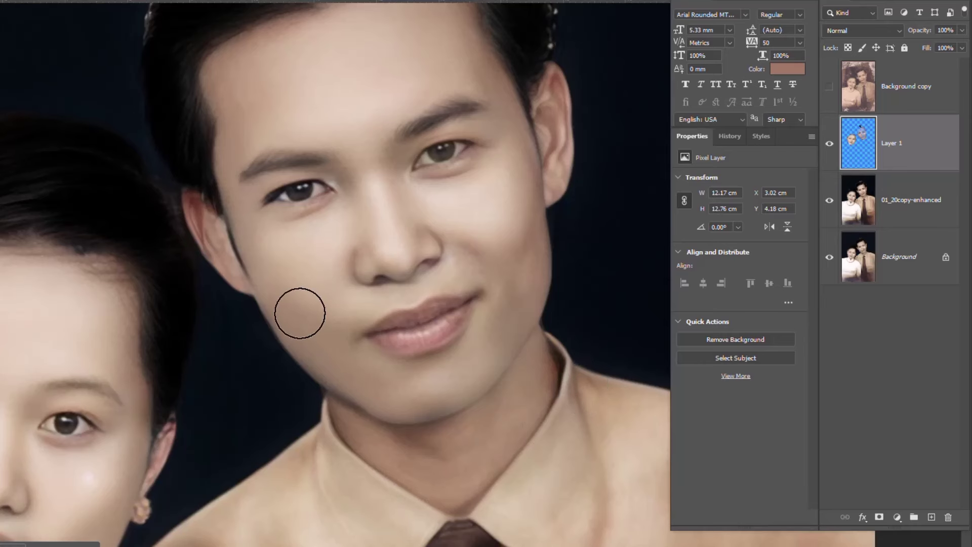
Step: Shift the view to the man's ear and resize the brush for work beside it
drag(297, 310, 347, 356)
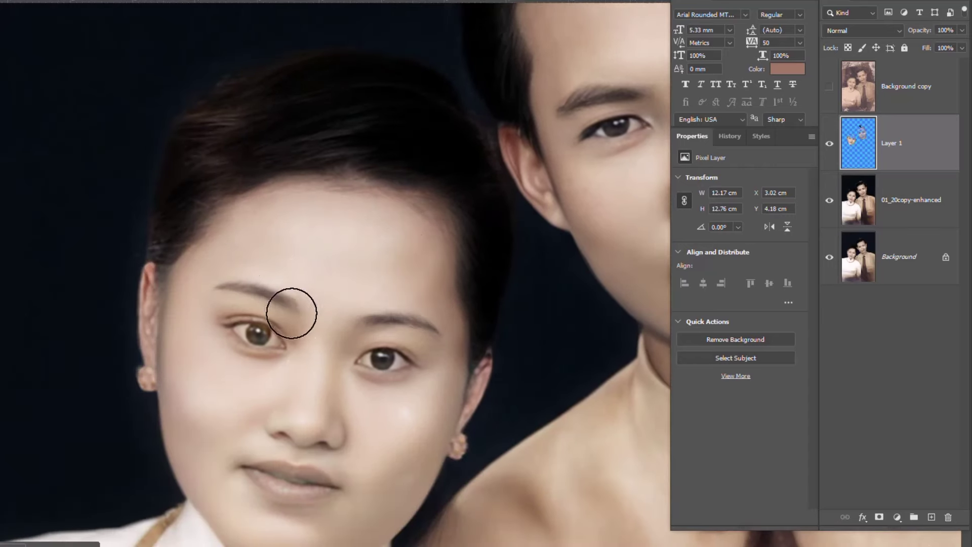
scroll(304, 294, up, 1)
scroll(327, 279, up, 1)
key([)
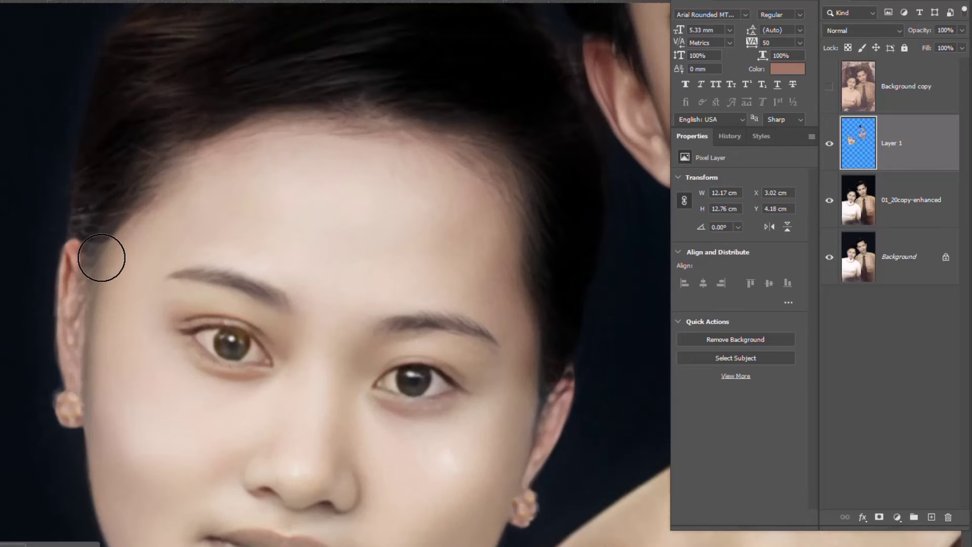
key([)
key([)
key(])
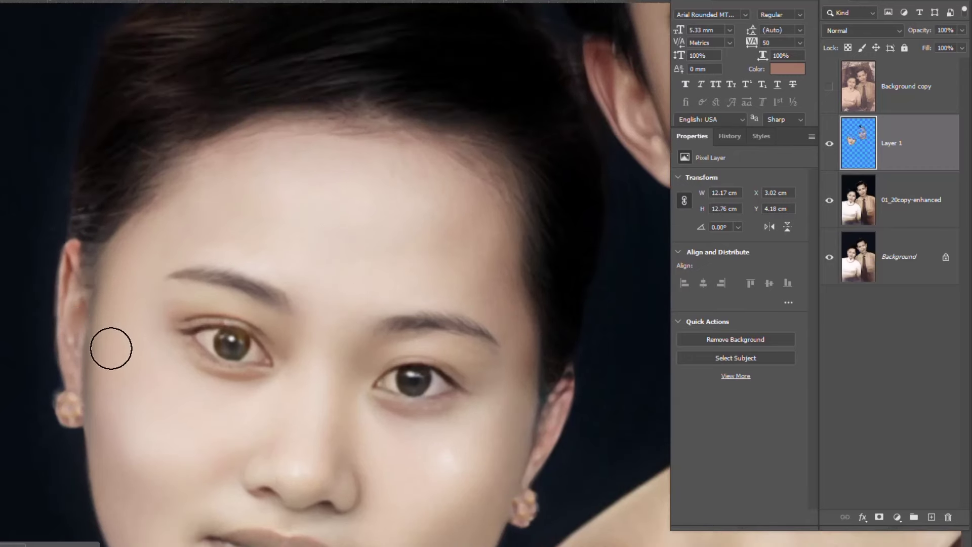
key(])
scroll(70, 213, down, 1)
scroll(65, 319, down, 3)
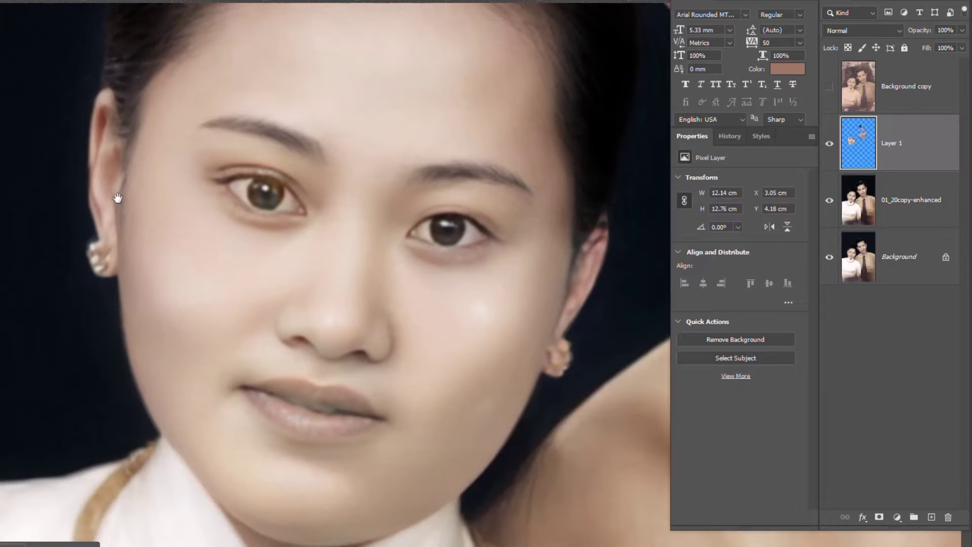
scroll(235, 492, down, 3)
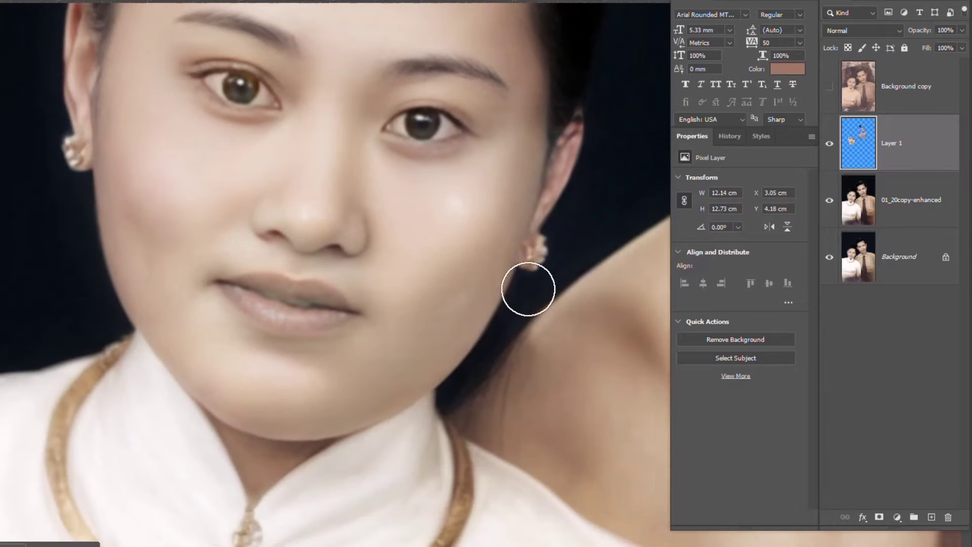
scroll(456, 347, up, 3)
scroll(450, 323, up, 1)
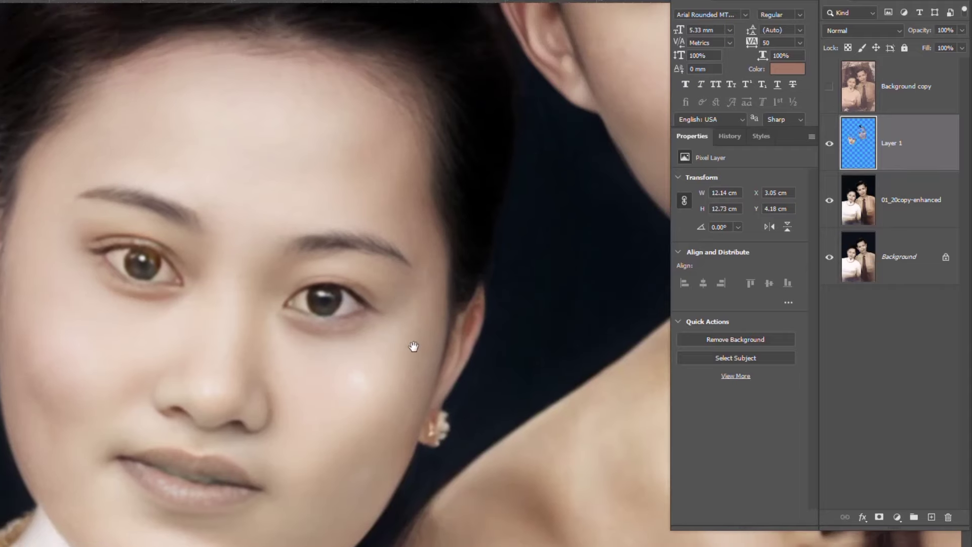
scroll(413, 343, down, 1)
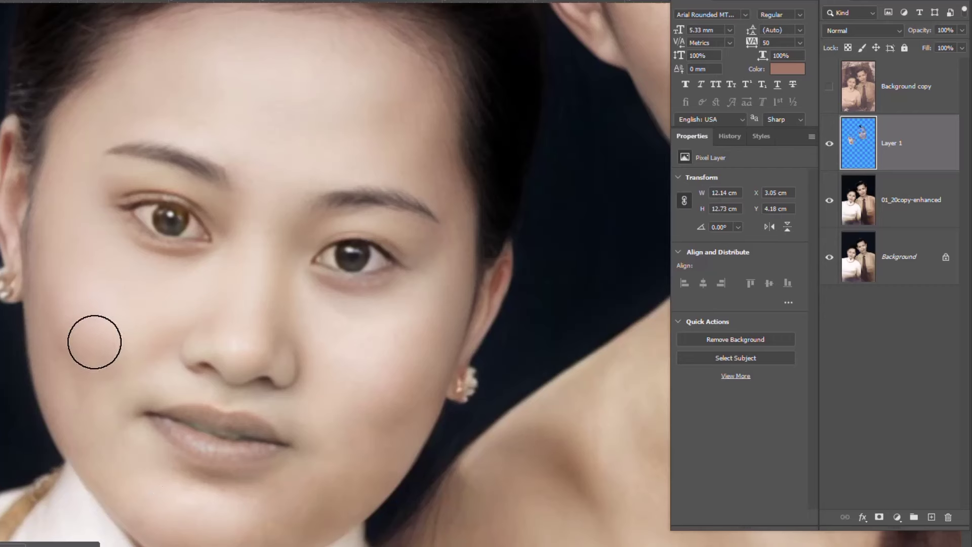
Step: Toggle the original sepia photo on and off to check the retouch
click(830, 86)
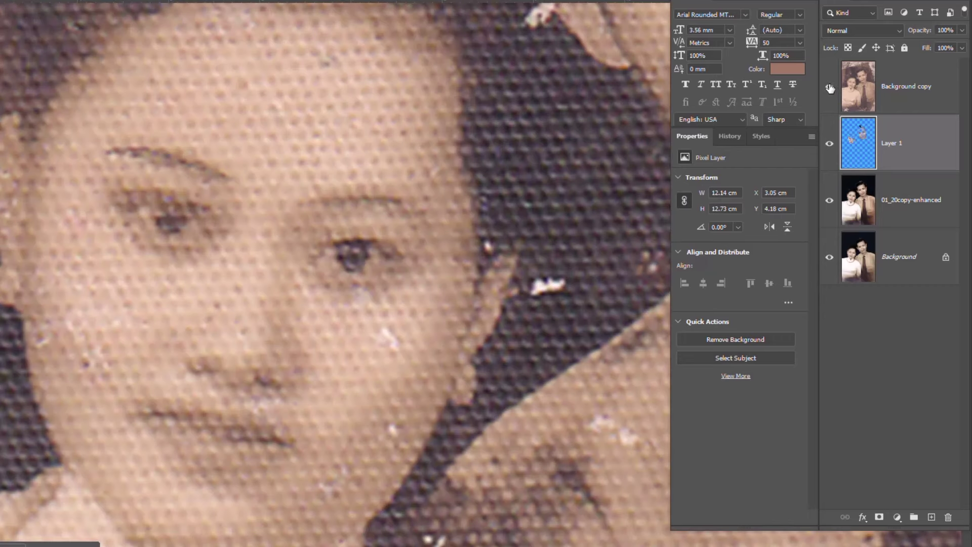
click(829, 89)
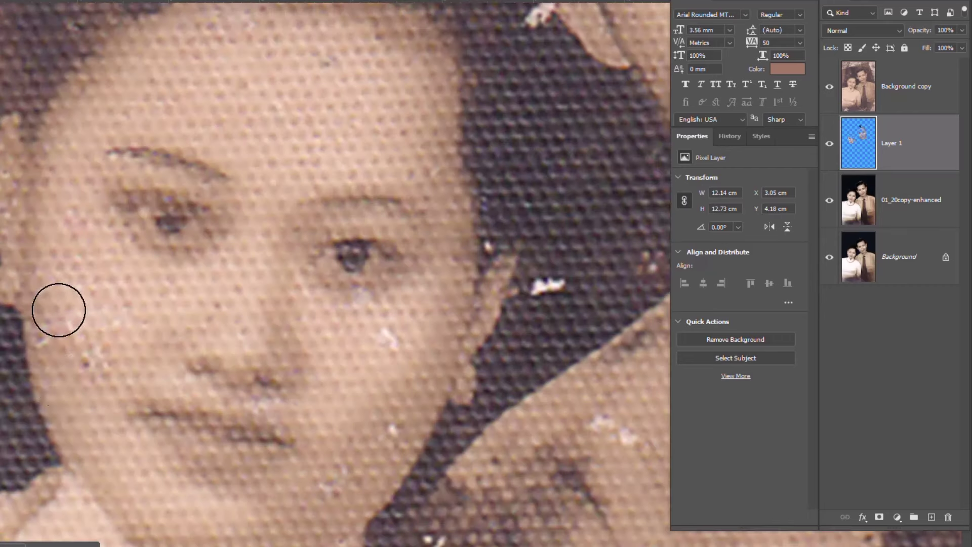
click(830, 87)
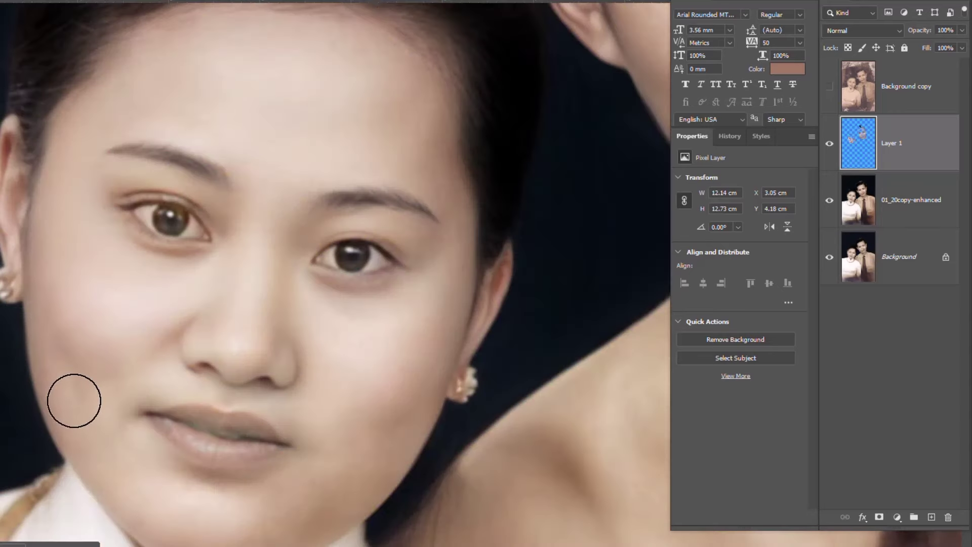
scroll(246, 156, up, 1)
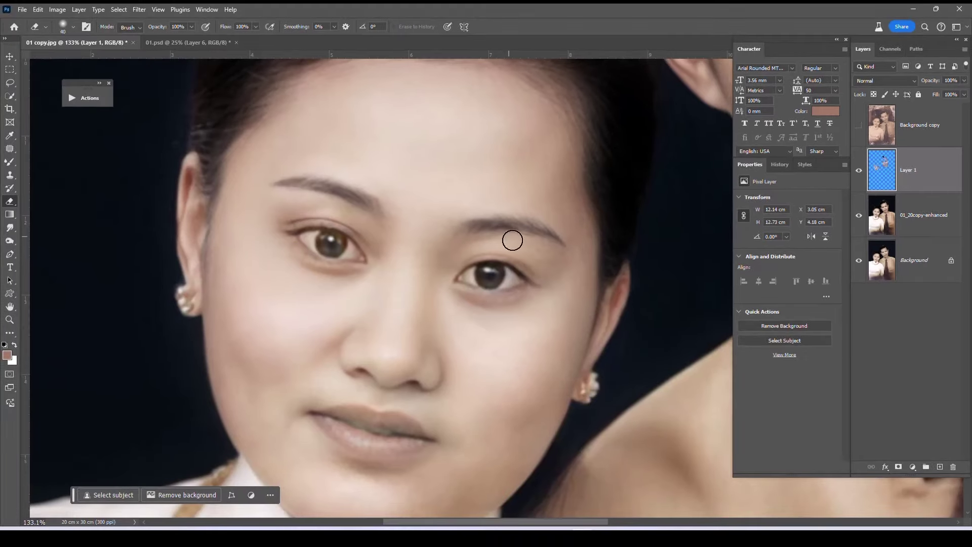
Step: Erase over the woman's lips at 50% opacity to restore their pinker tone
scroll(540, 216, down, 3)
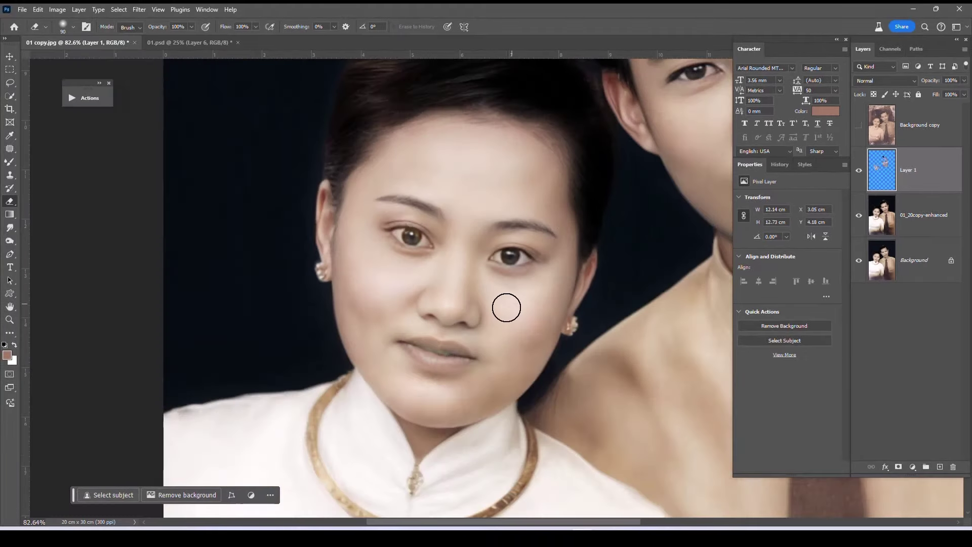
scroll(430, 373, up, 3)
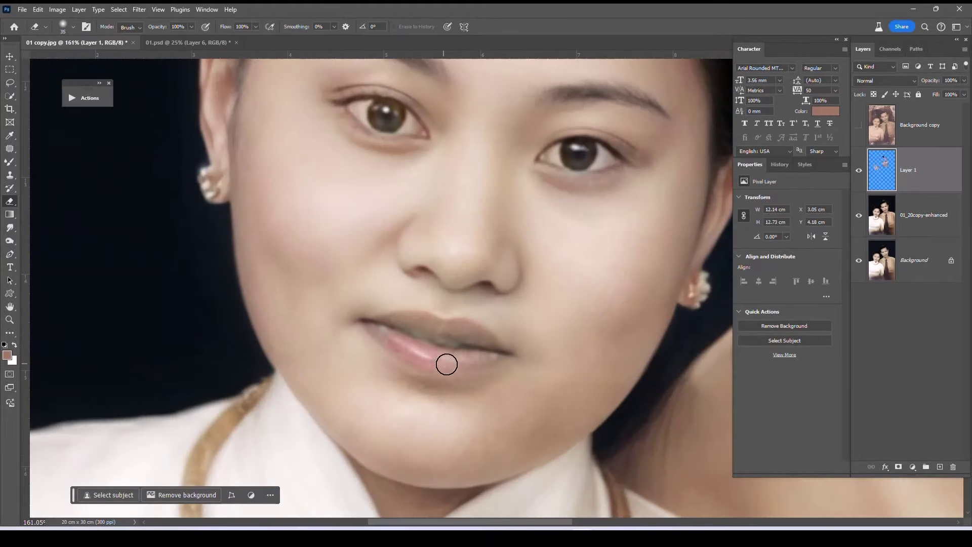
key(5)
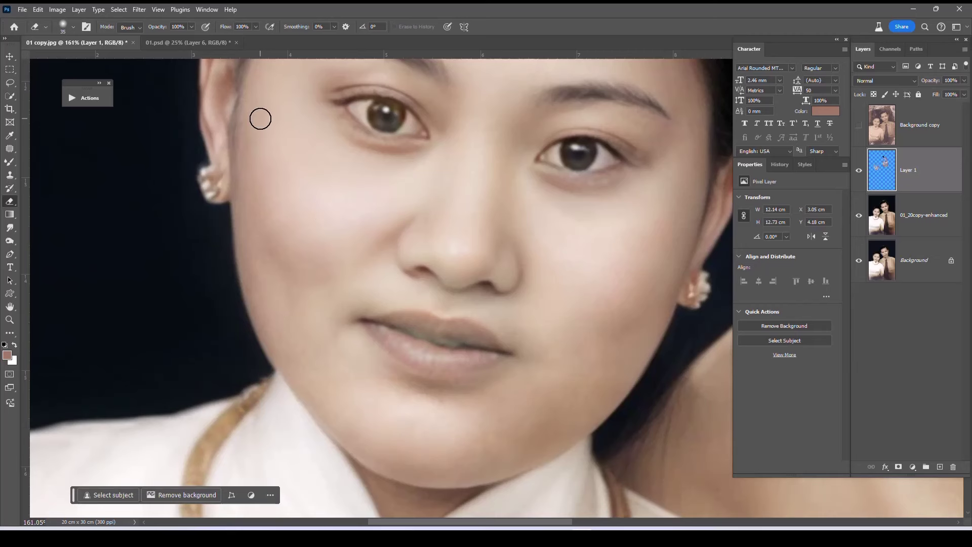
drag(402, 317, 445, 358)
scroll(535, 277, down, 2)
scroll(492, 288, down, 4)
scroll(508, 155, up, 1)
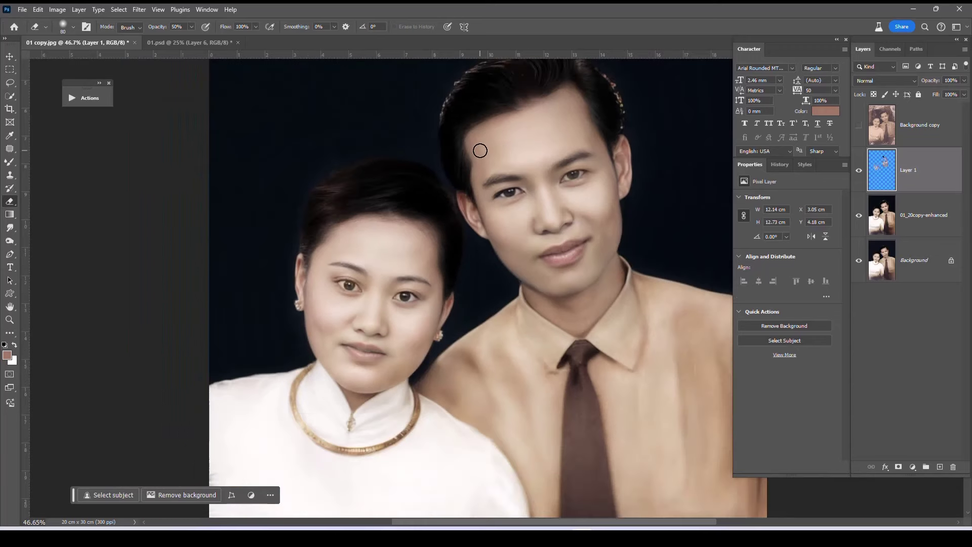
key(bracketright)
key(bracketright)
Step: Scroll the canvas while the black-and-white 01 copy 2.jpg sits beside the original
scroll(363, 330, down, 2)
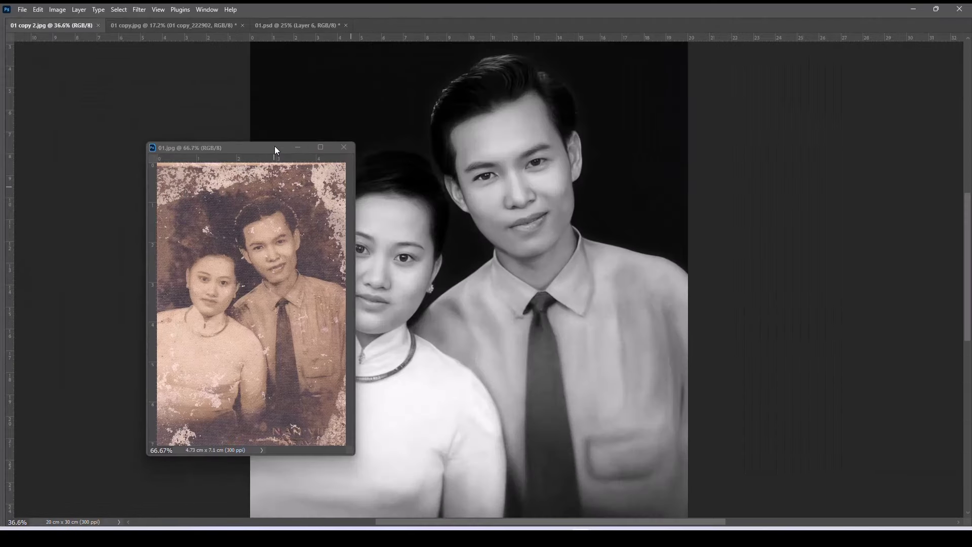
Step: Reposition the original's window and compare it with the black-and-white copy, restoring the panels
mouse_move(278, 147)
mouse_down()
mouse_move(189, 135)
mouse_move(229, 135)
mouse_up()
scroll(550, 168, down, 3)
scroll(570, 171, up, 2)
scroll(570, 170, up, 4)
scroll(427, 241, down, 5)
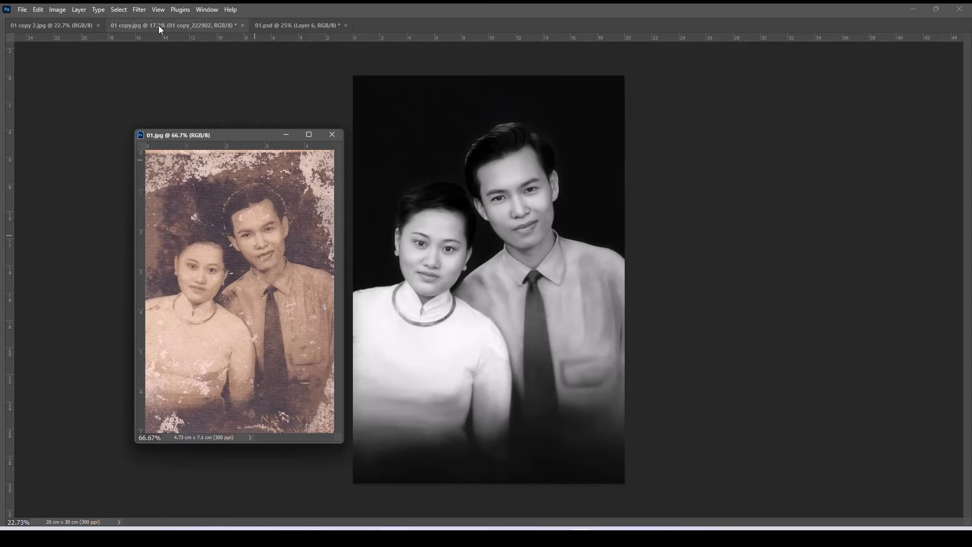
click(159, 25)
click(79, 25)
key(Tab)
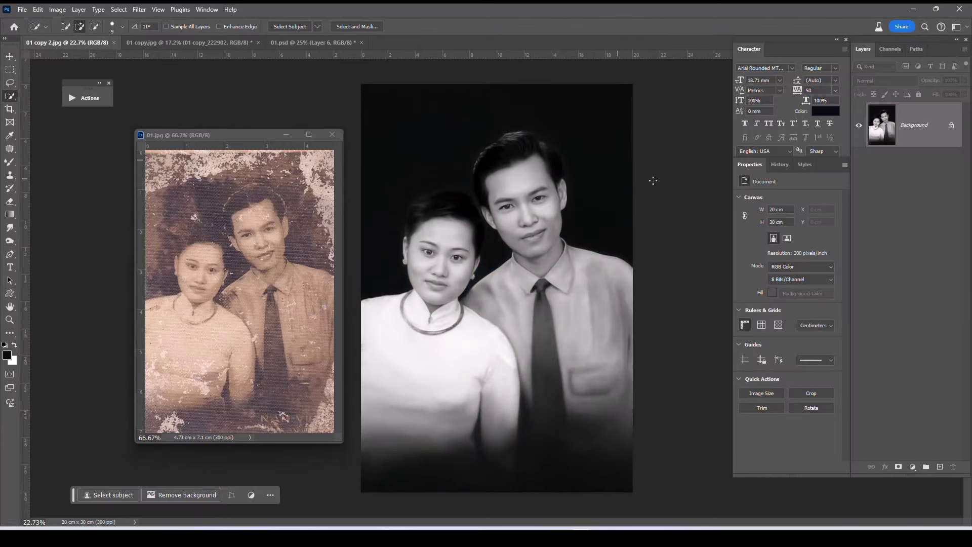
Step: In 01.psd, toggle the damaged original layer to compare it with the restoration
click(298, 42)
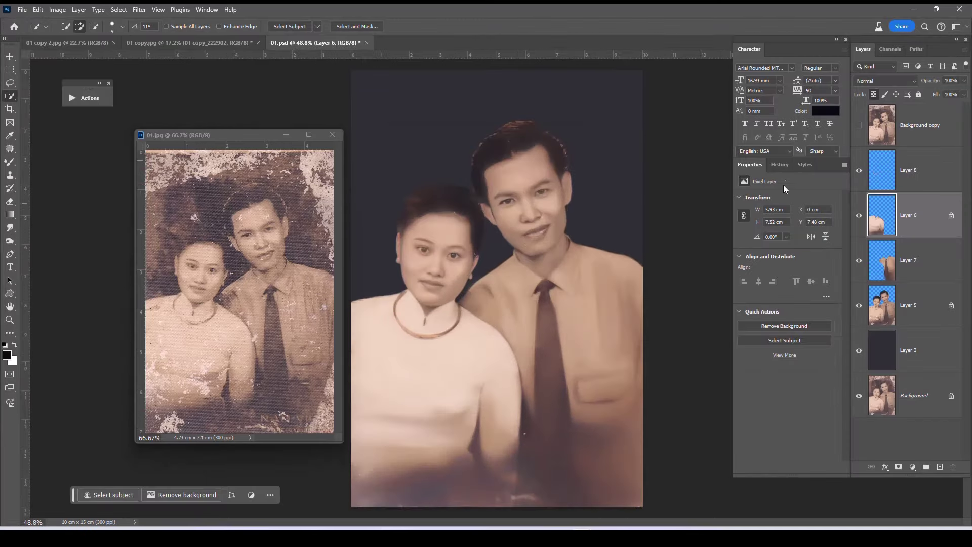
click(857, 126)
scroll(500, 166, down, 1)
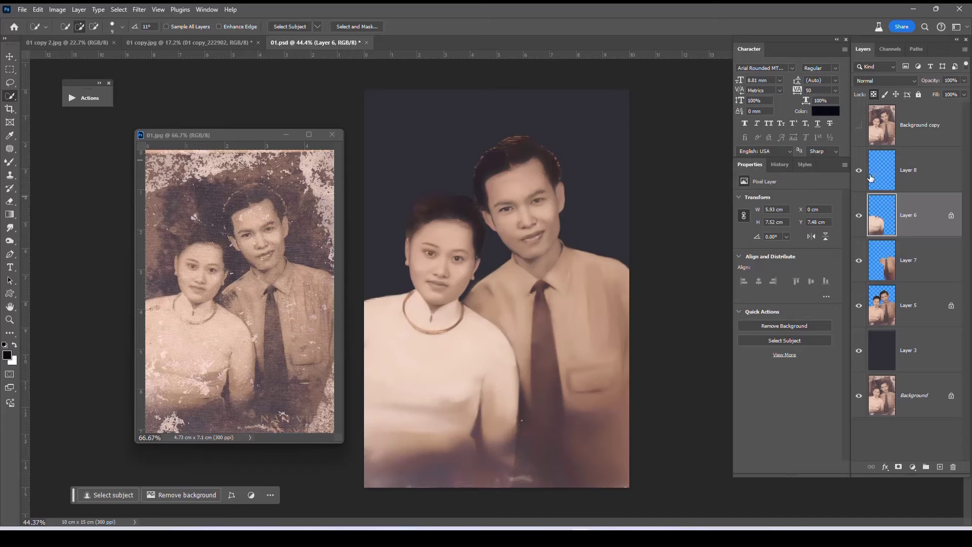
click(858, 127)
click(269, 173)
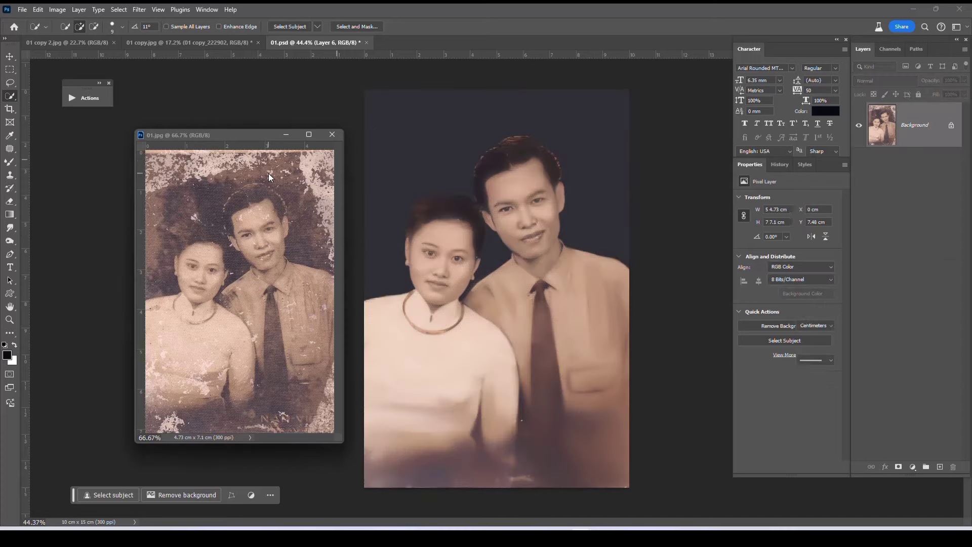
Step: Cycle through the document tabs, ending on 01 copy.jpg with its Background layer targeted
click(217, 44)
key(ctrl+0)
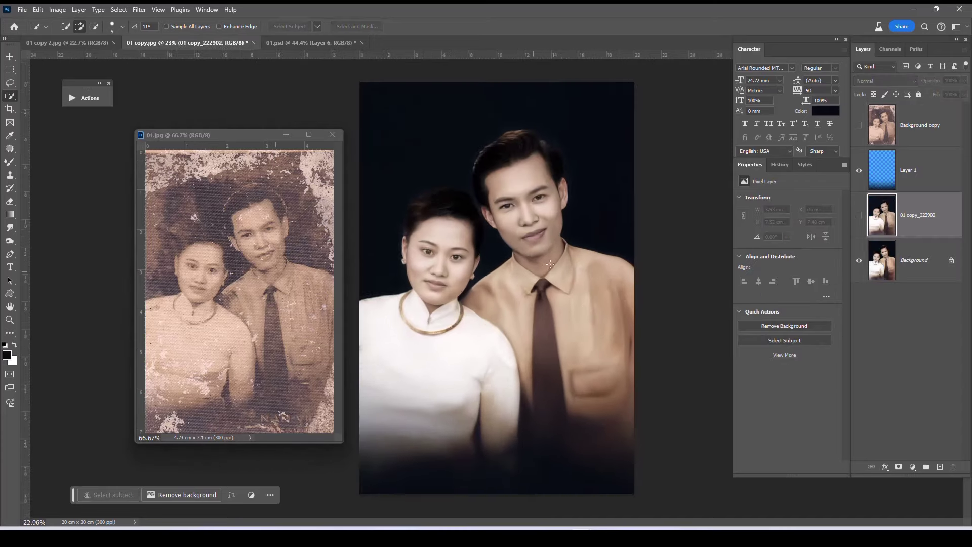
click(289, 42)
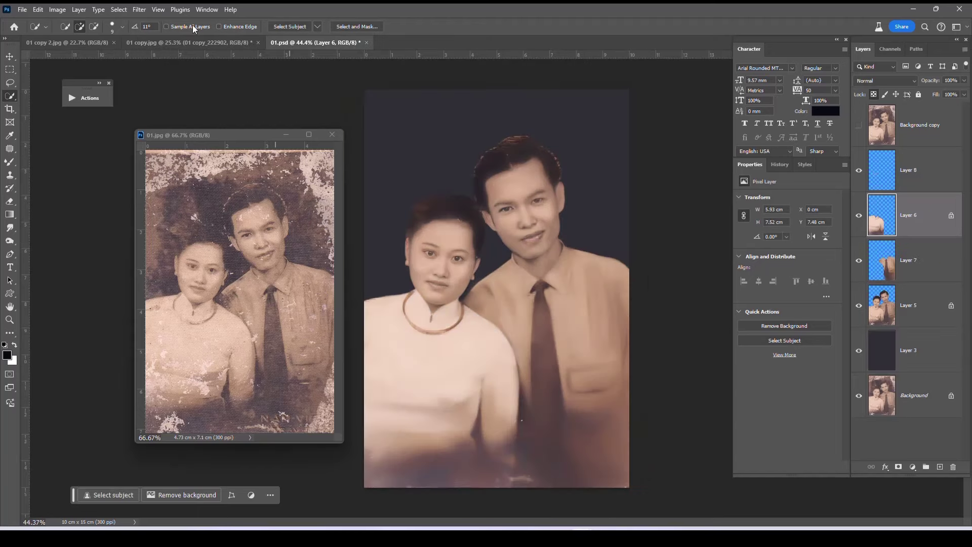
click(66, 42)
scroll(533, 181, up, 3)
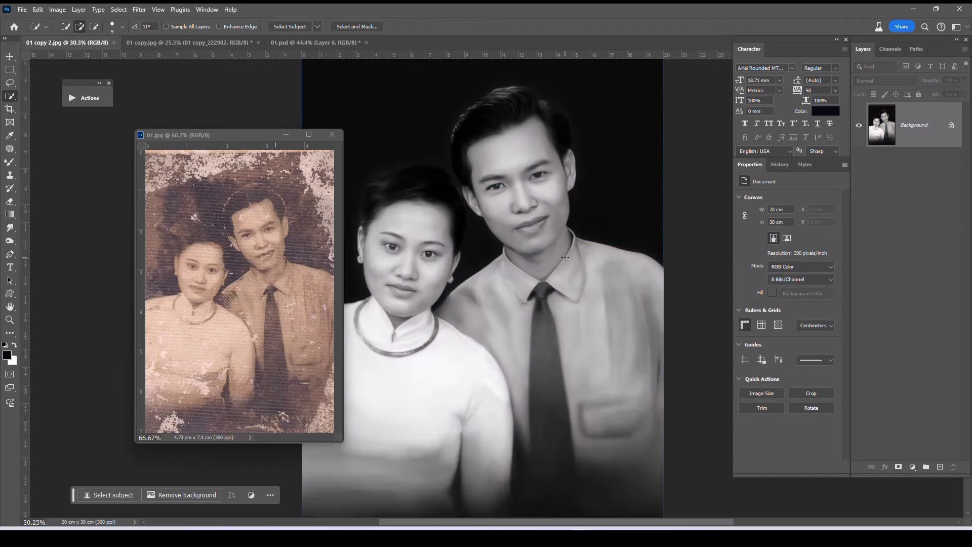
scroll(565, 257, down, 1)
click(222, 42)
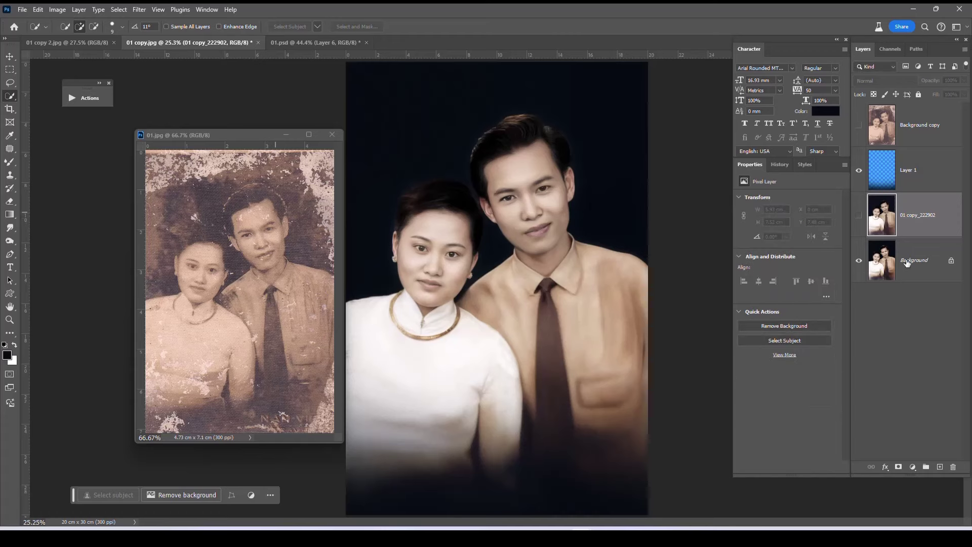
click(904, 257)
Step: Apply the Neural Filters Colorize to 01 copy.jpg, outputting to a new layer
click(139, 9)
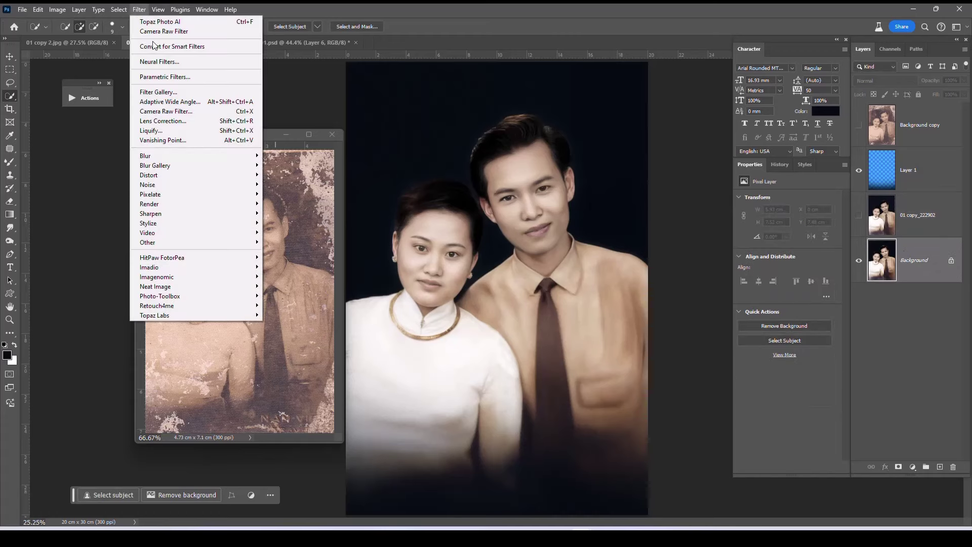
click(157, 62)
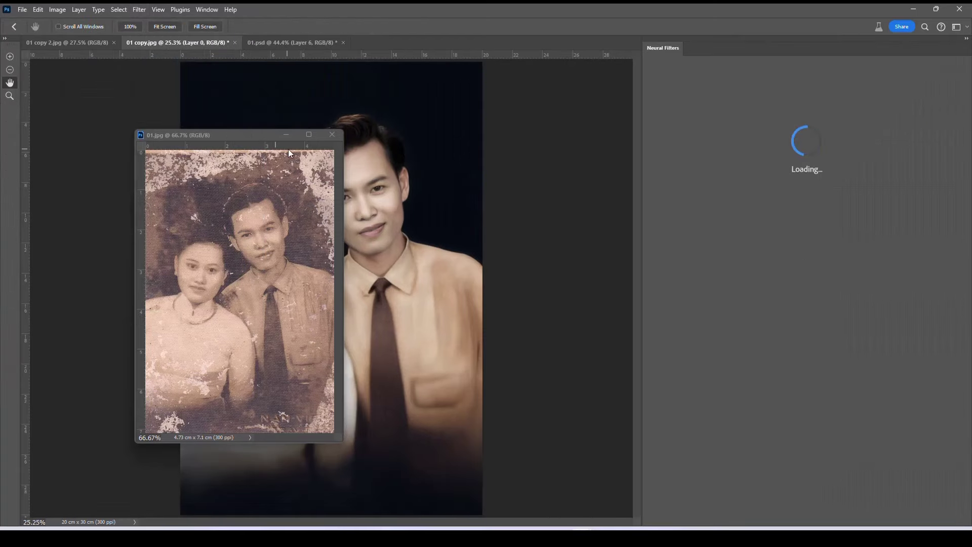
drag(239, 137, 71, 119)
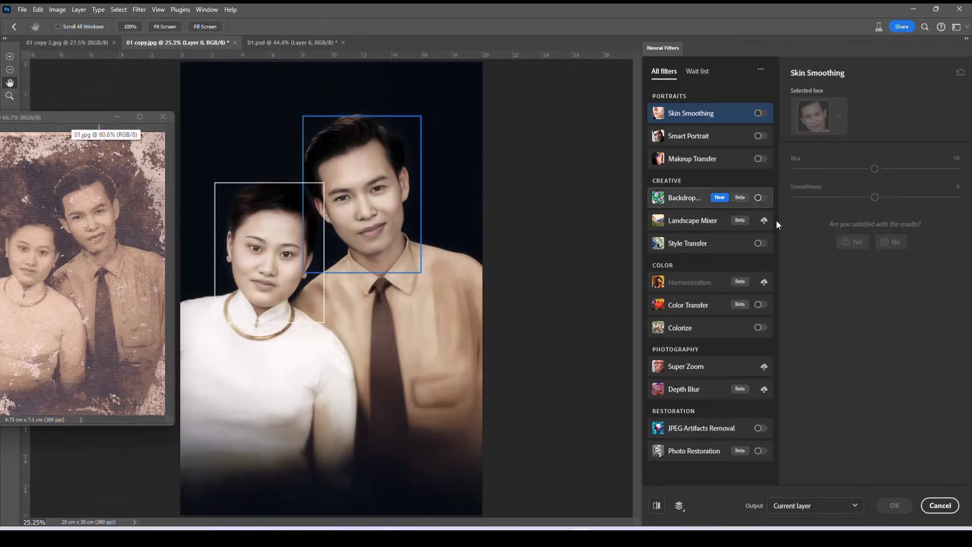
click(760, 327)
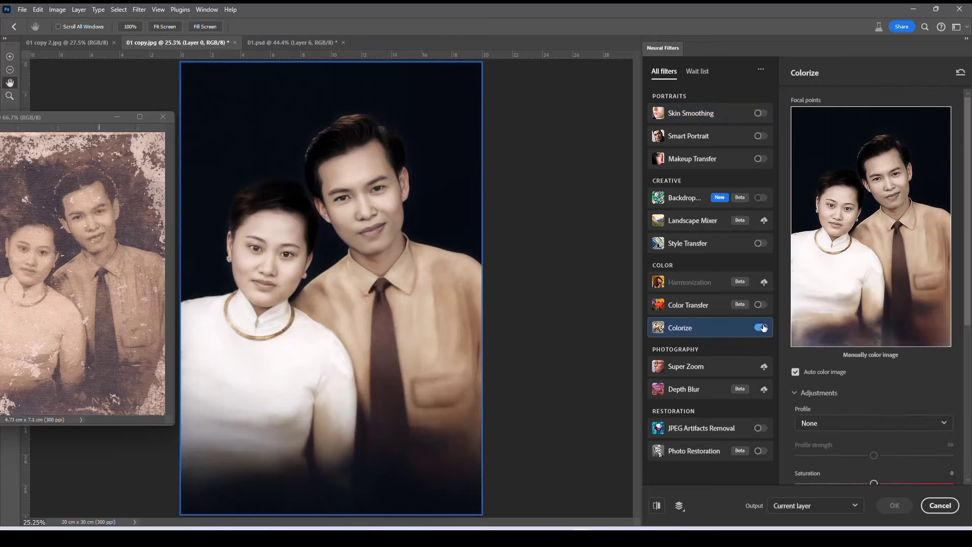
click(818, 504)
click(788, 465)
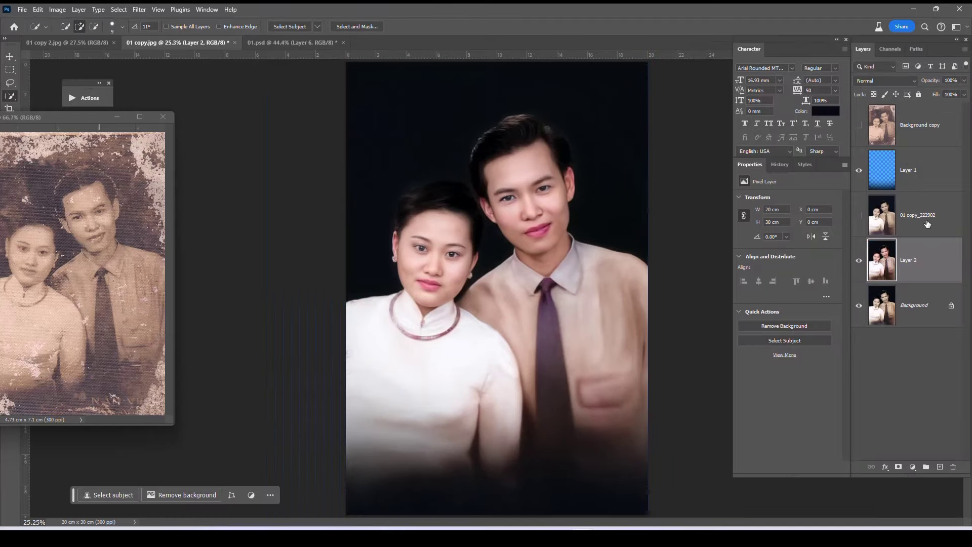
Step: Delete colourised Layer 2 and select the man's shirt with a 2 px feather
drag(968, 84, 949, 93)
key(Delete)
key(shift+w)
click(589, 289)
key(shift+w)
drag(590, 289, 538, 288)
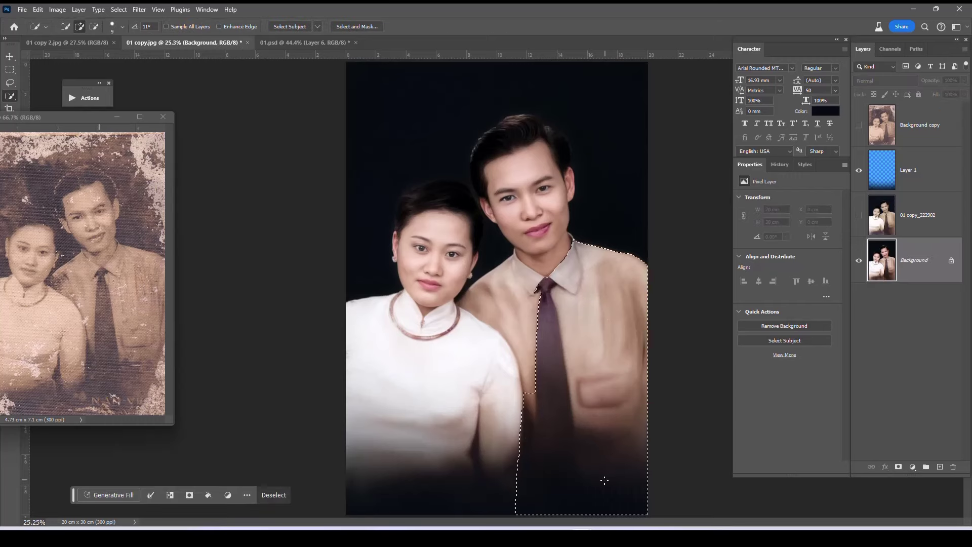
key(shift+F6)
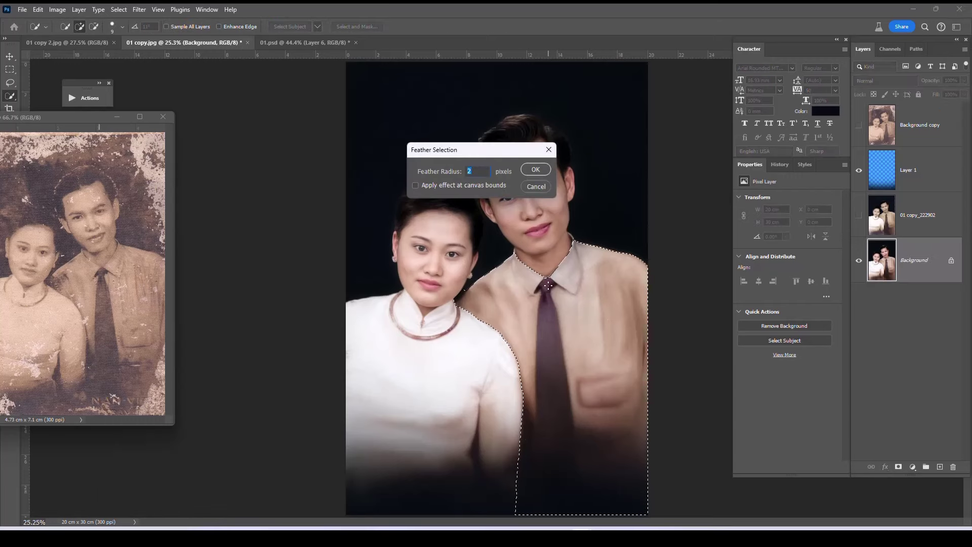
key(Return)
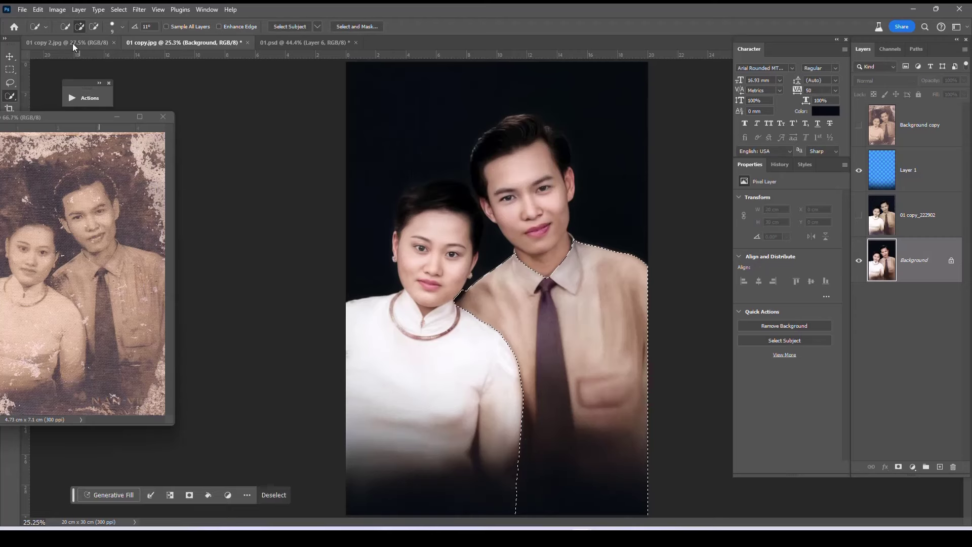
Step: Compare the colourised photo against the black-and-white 01 copy 2.jpg
click(68, 42)
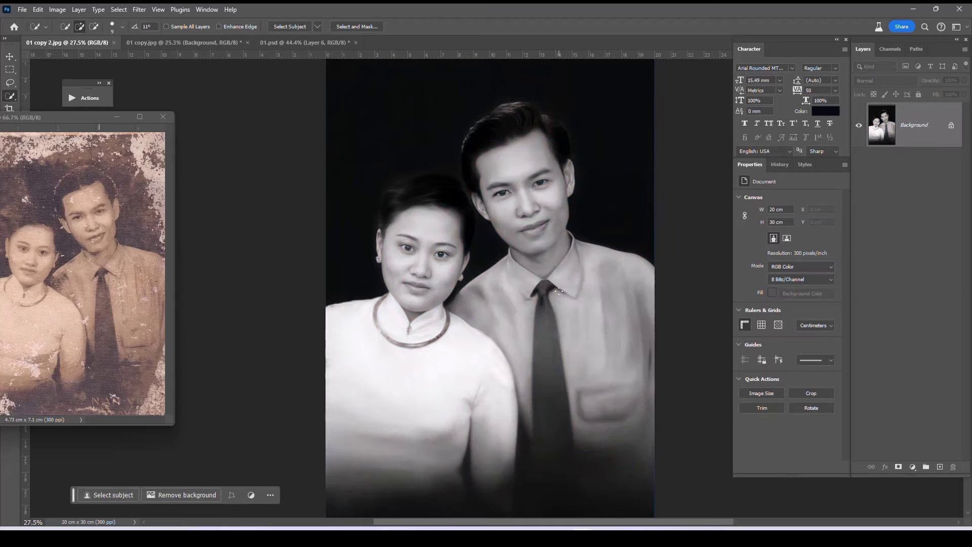
key(ctrl+Tab)
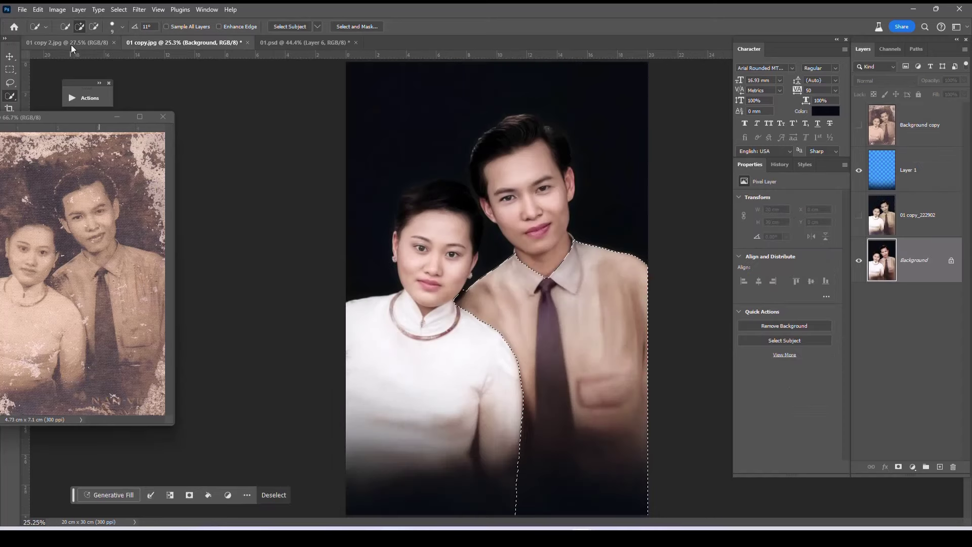
key(ctrl+shift+Tab)
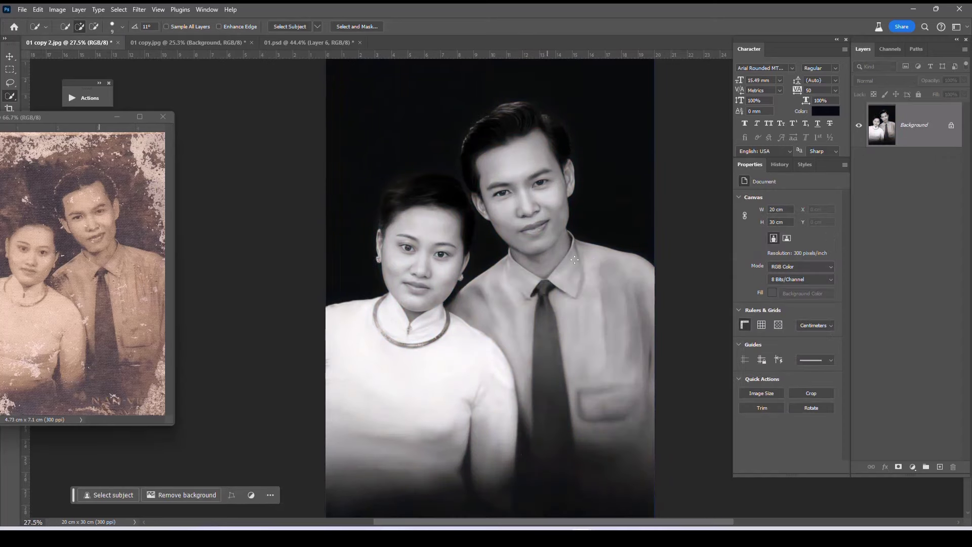
key(ctrl+Tab)
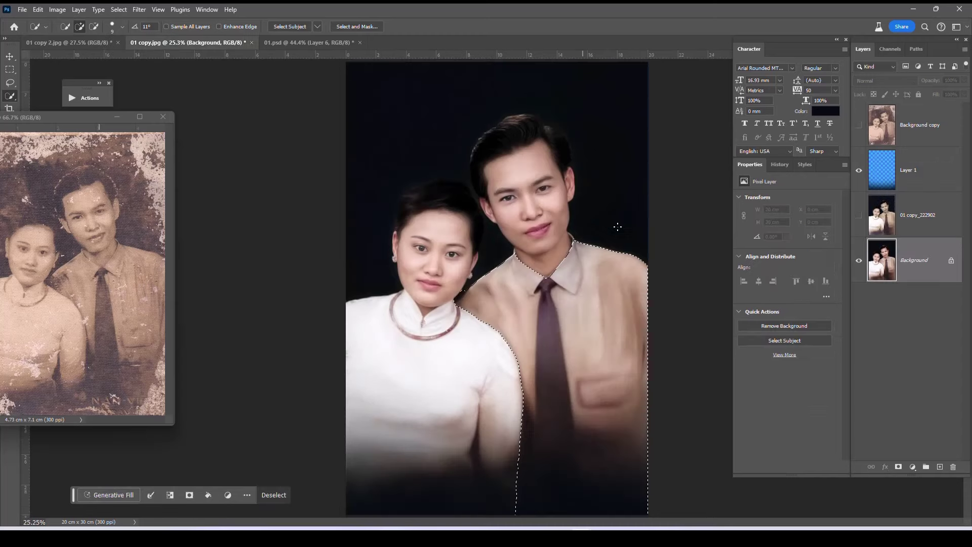
Step: Desaturate the shirt to -83 saturation, brighten it with Curves, and deselect
key(ctrl+u)
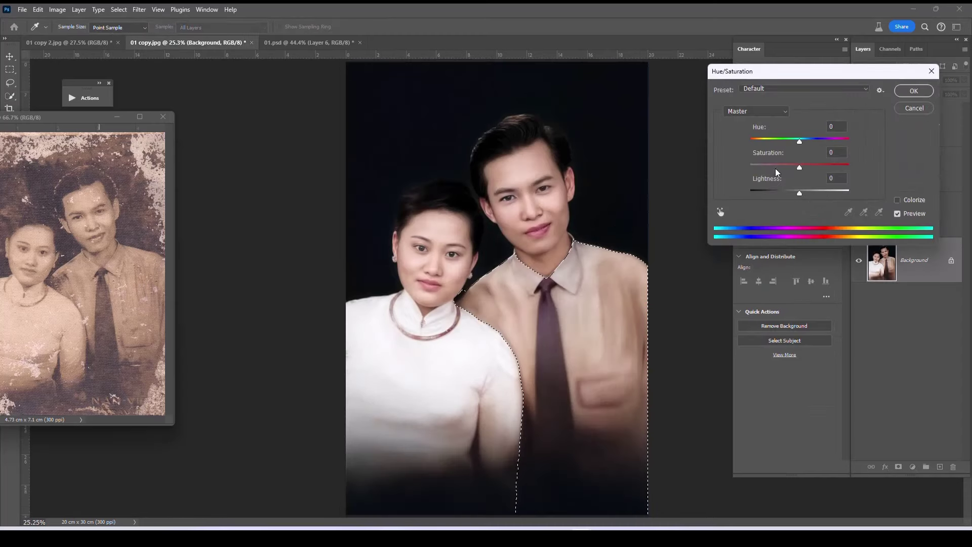
drag(776, 167, 759, 167)
key(Return)
key(ctrl+m)
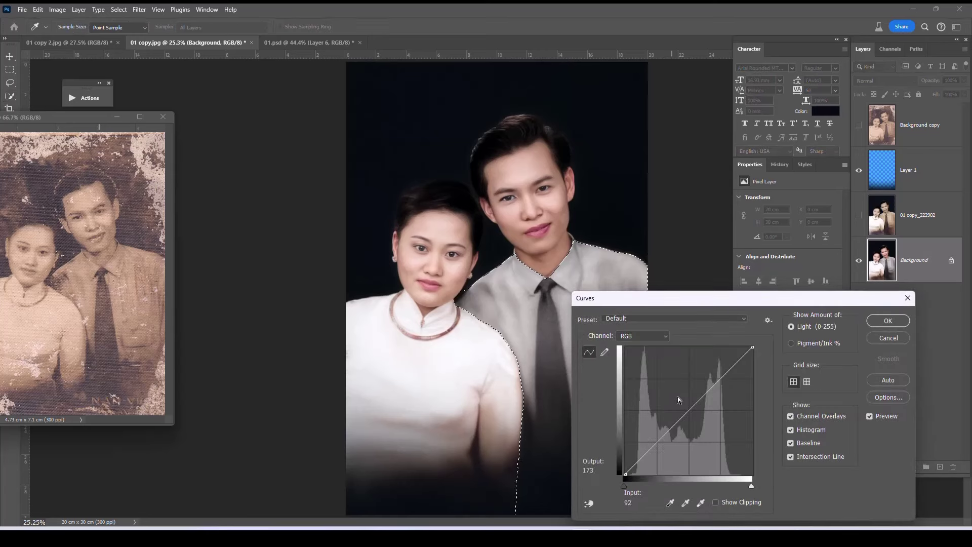
drag(684, 417, 683, 398)
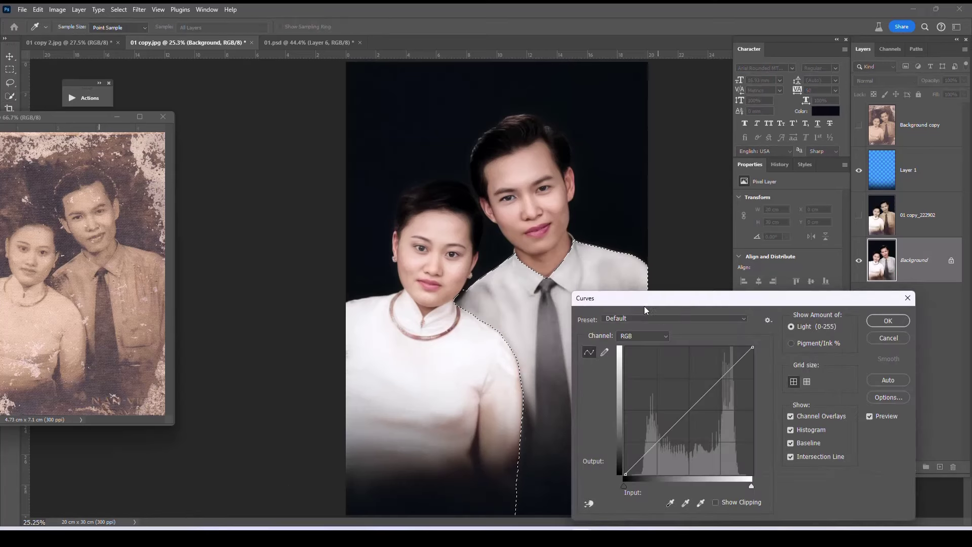
key(ctrl+d)
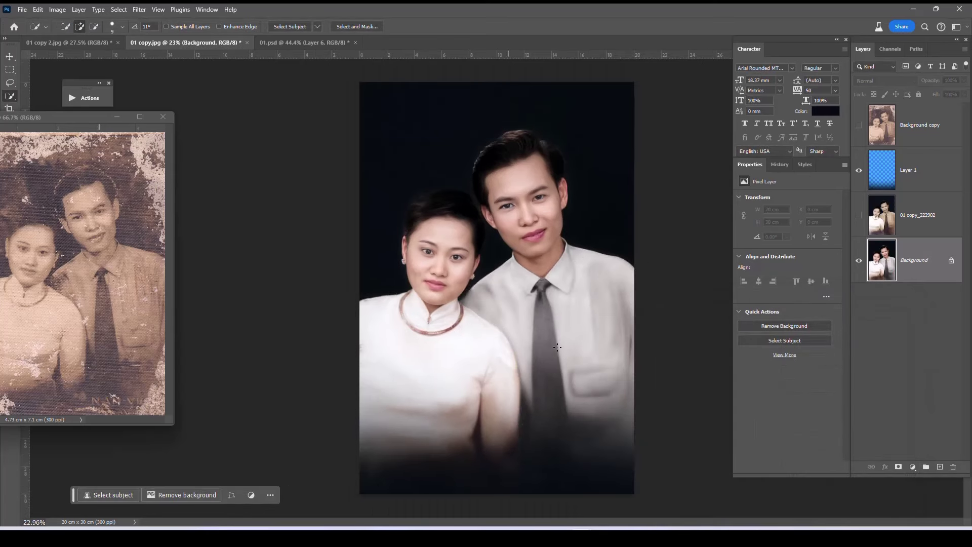
Step: Toggle the tan-shirt 01 copy_222902 layer to compare, then view 01 copy 2.jpg fit to window
click(858, 216)
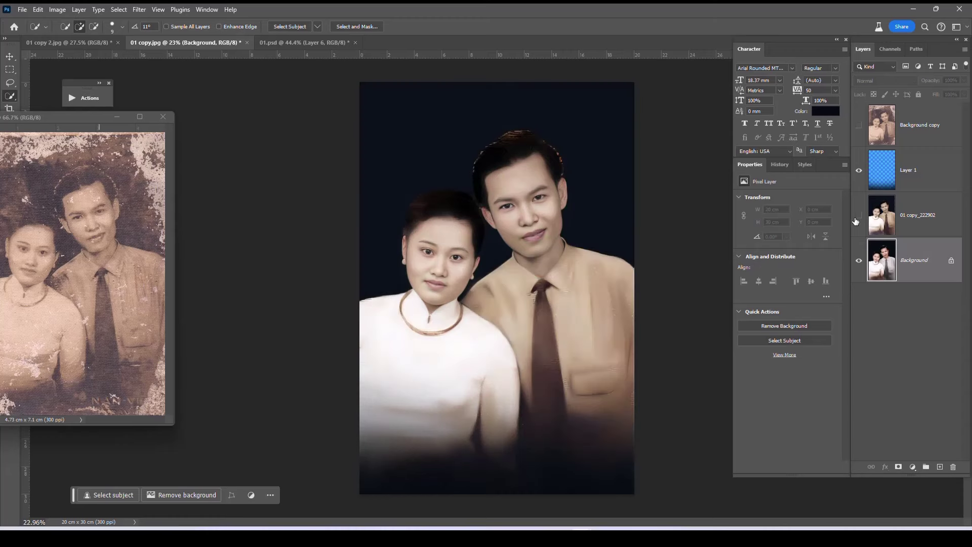
click(857, 217)
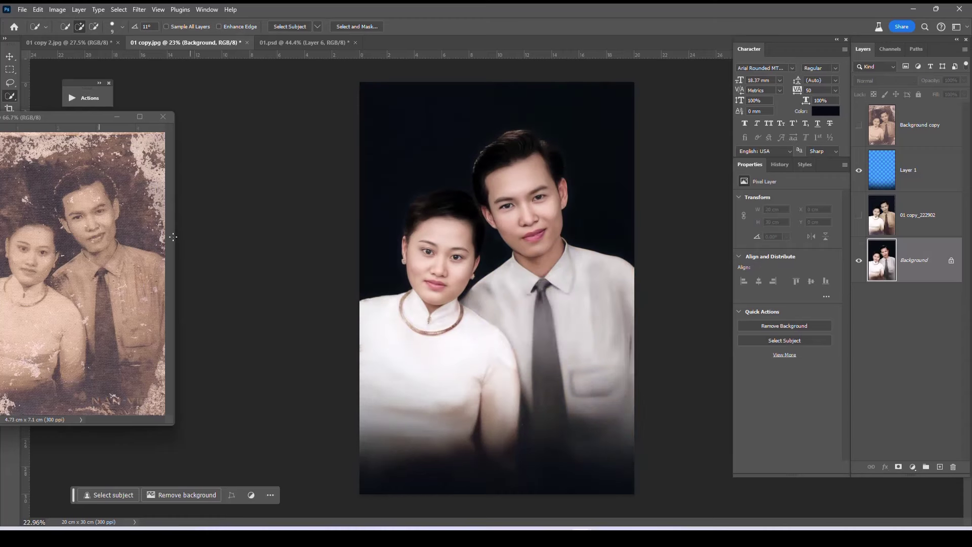
click(100, 46)
key(ctrl+0)
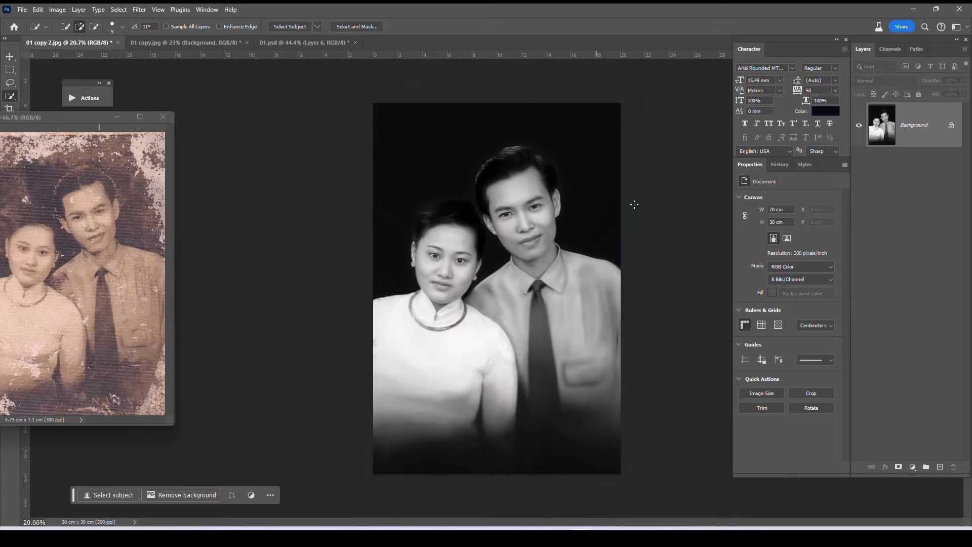
Step: Try a Curves midtone tweak on the black-and-white photo, cancel it, and bring back the original window
key(ctrl+m)
drag(702, 399, 701, 403)
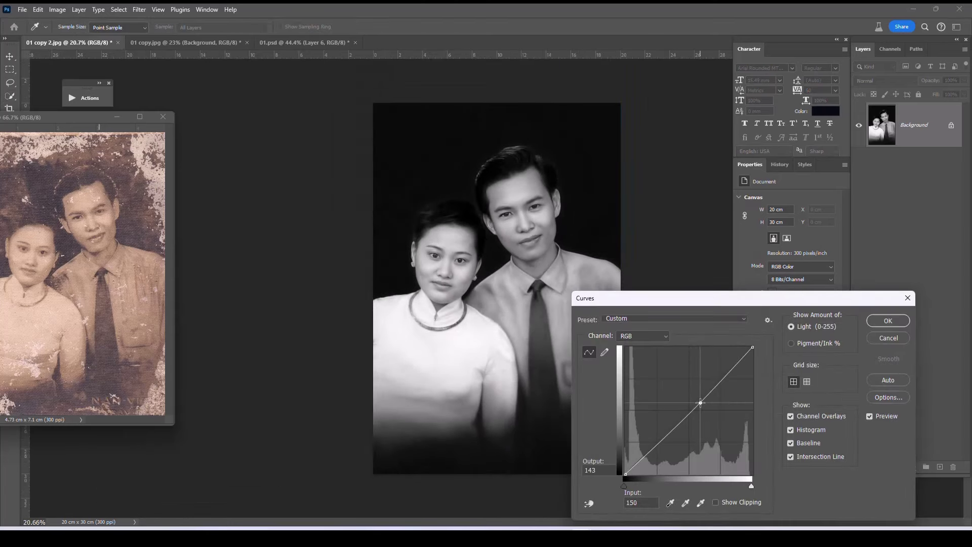
key(Escape)
key(w)
drag(63, 117, 260, 130)
scroll(540, 201, up, 1)
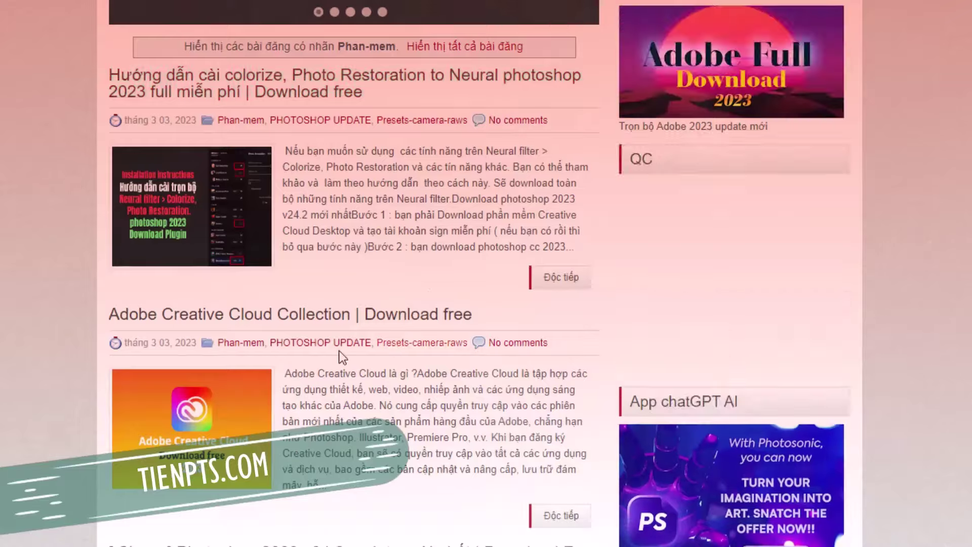
scroll(340, 356, down, 5)
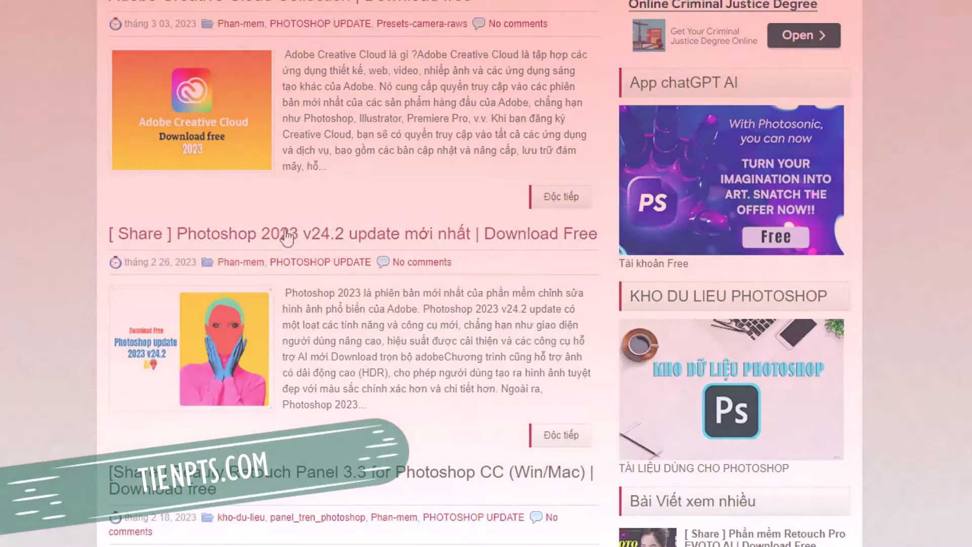